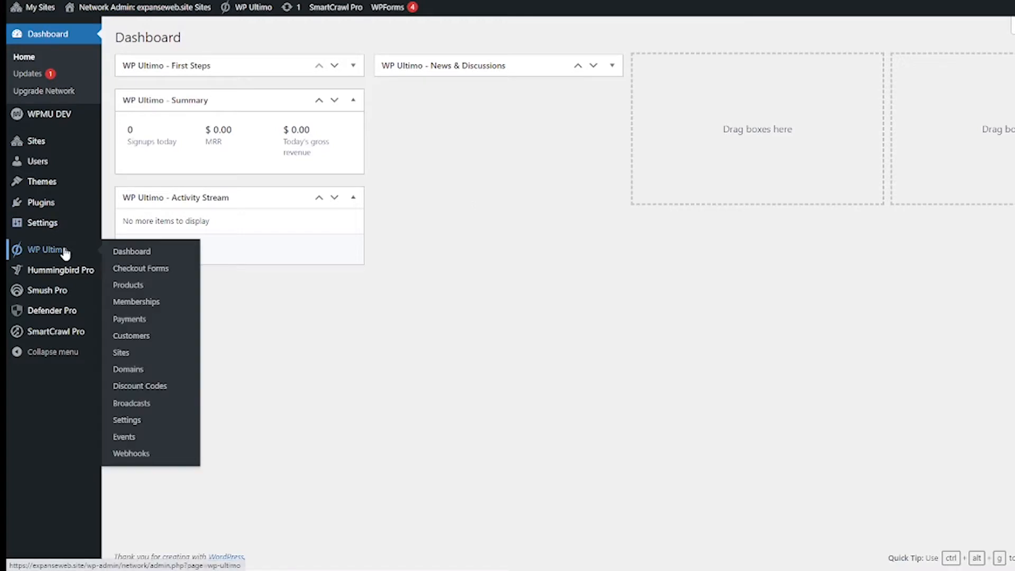
Step: Open WP Ultimo's Payments settings and scroll down to the Payment Gateways list
click(171, 421)
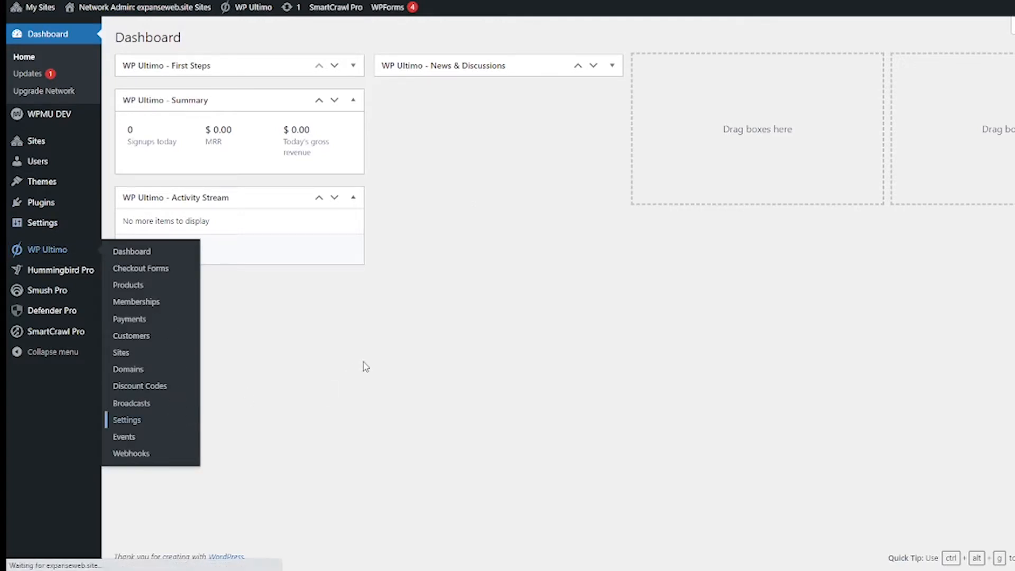
click(254, 272)
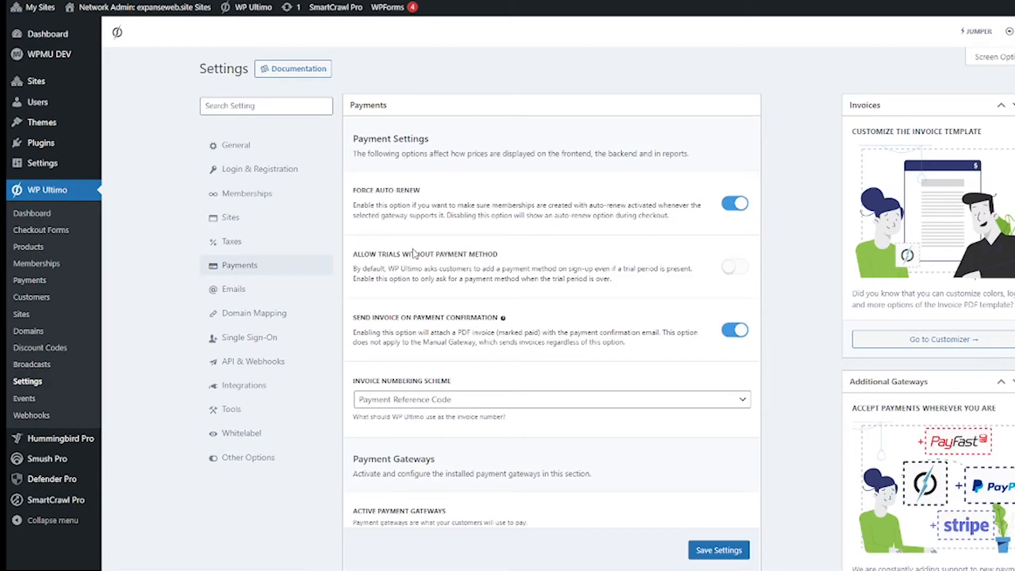
scroll(372, 460, down, 5)
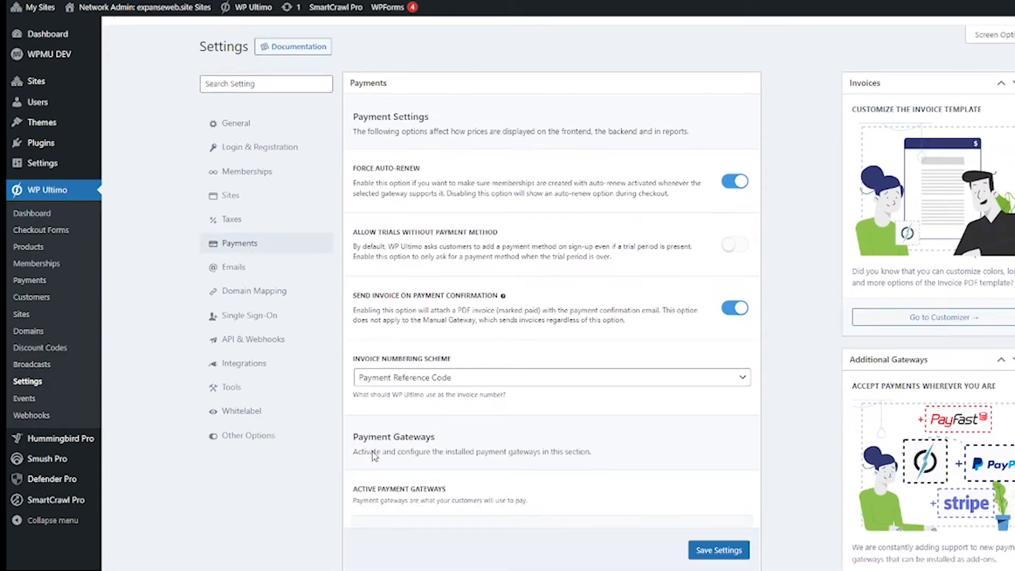
scroll(374, 450, down, 1)
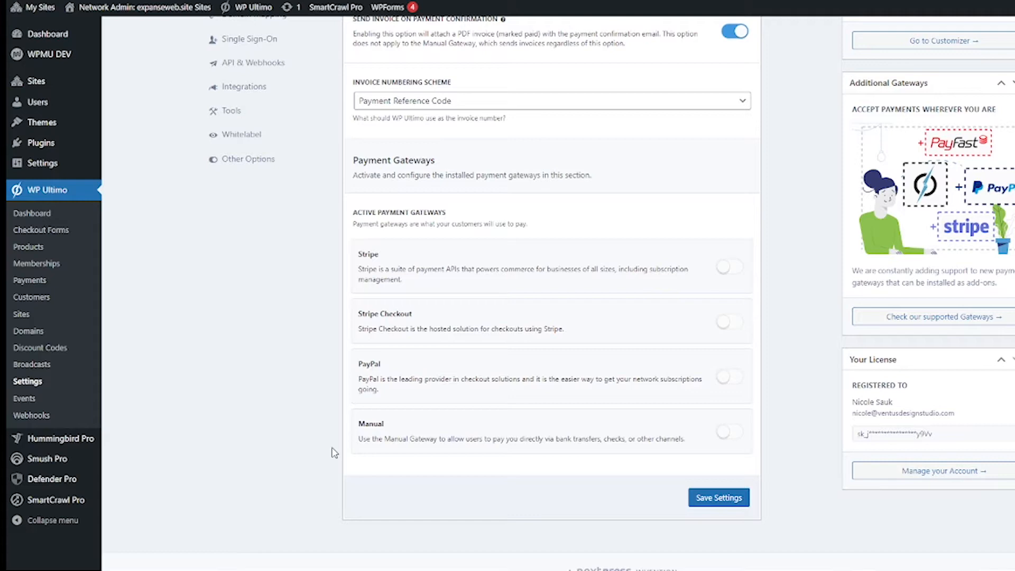
scroll(797, 363, down, 1)
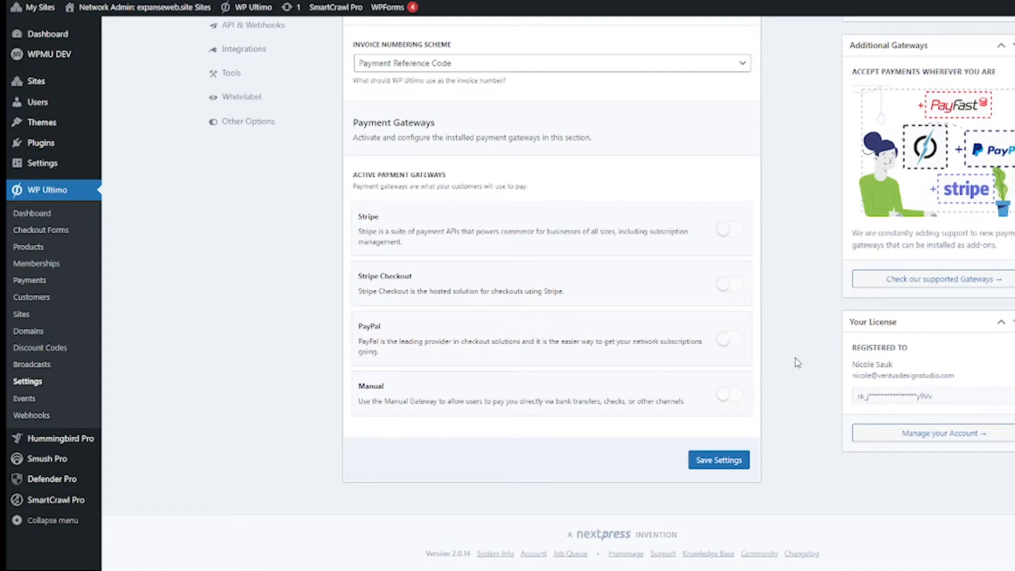
Step: Enable the Stripe gateway and scroll to its sandbox, test key and webhook settings
click(729, 229)
scroll(732, 233, down, 2)
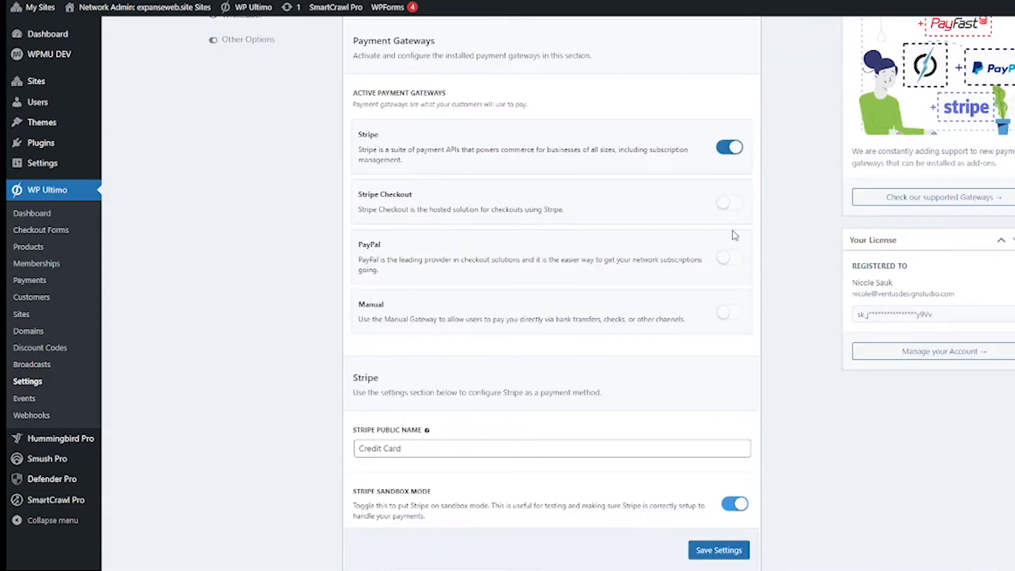
scroll(758, 265, down, 6)
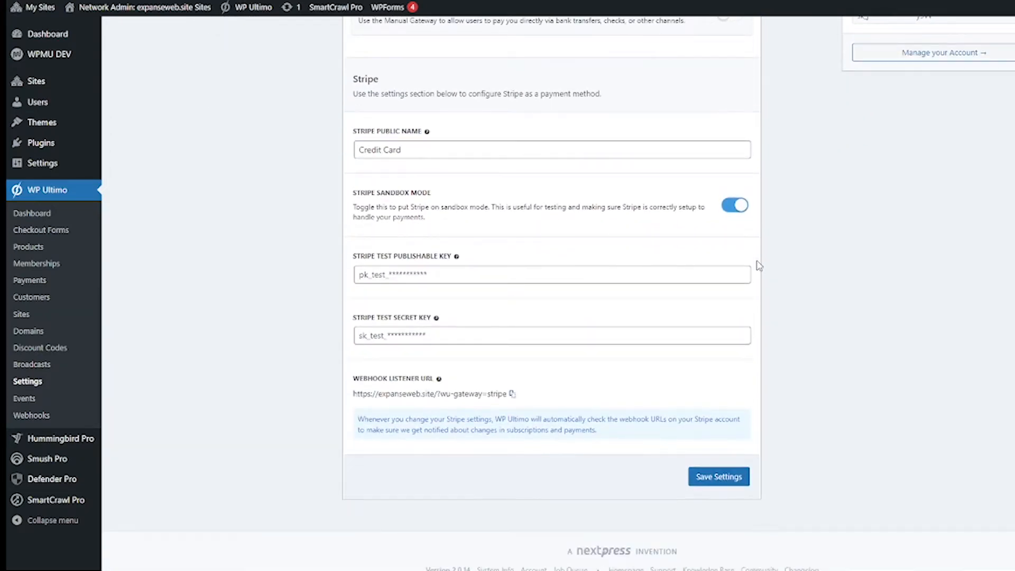
scroll(759, 265, down, 1)
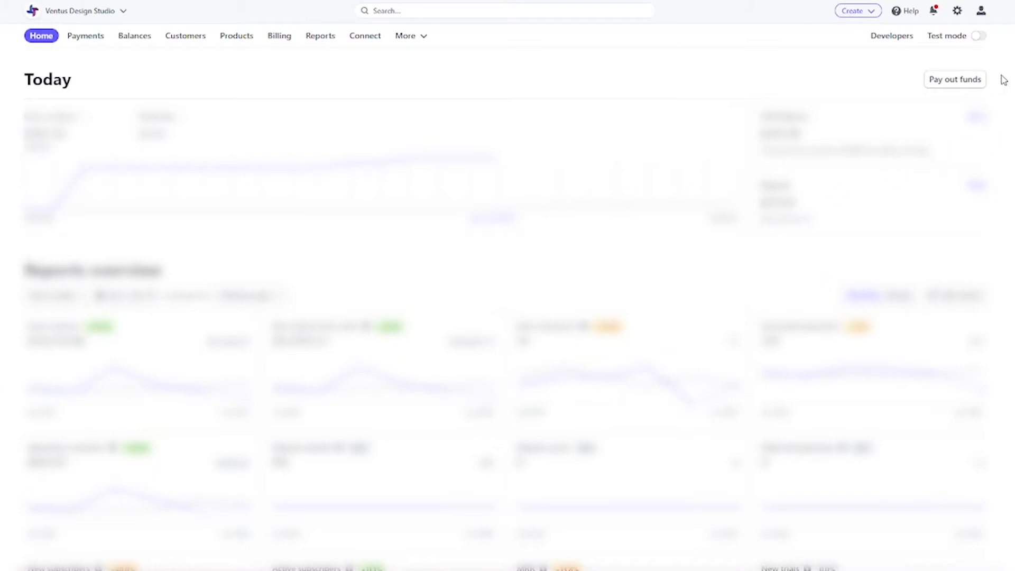
Step: Switch the Stripe Dashboard to test mode and go to Developers > API keys
click(979, 36)
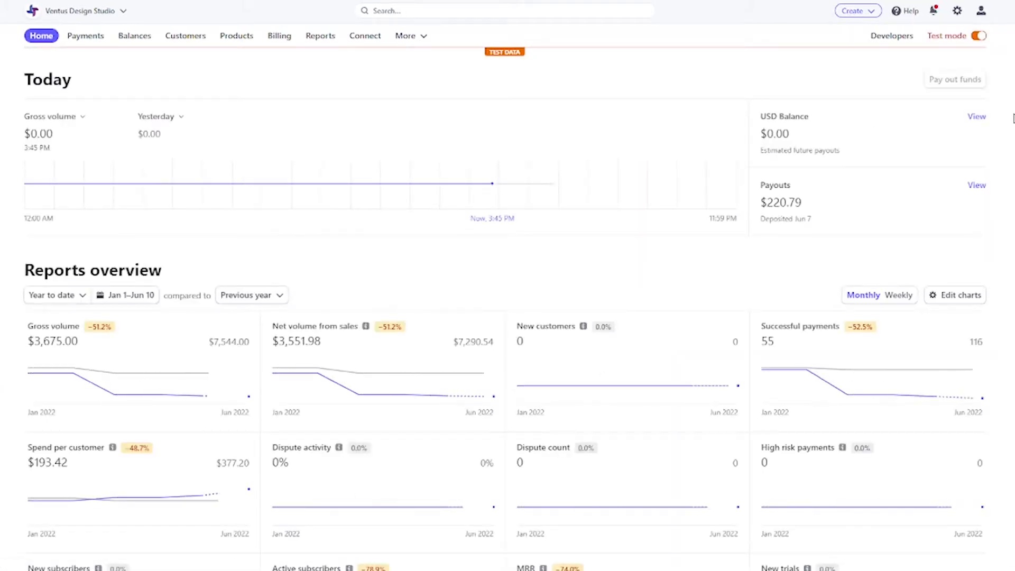
click(892, 37)
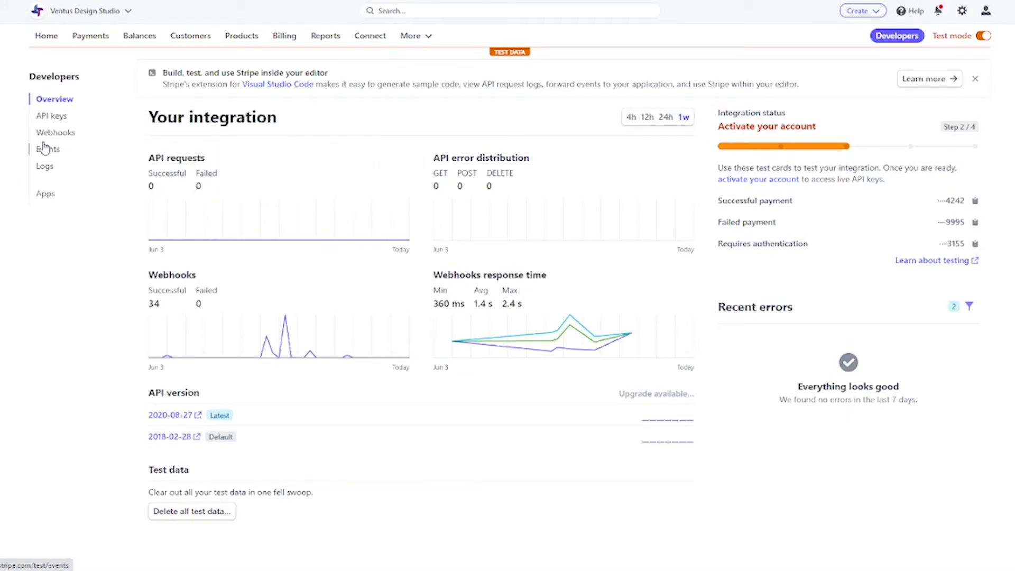
click(50, 123)
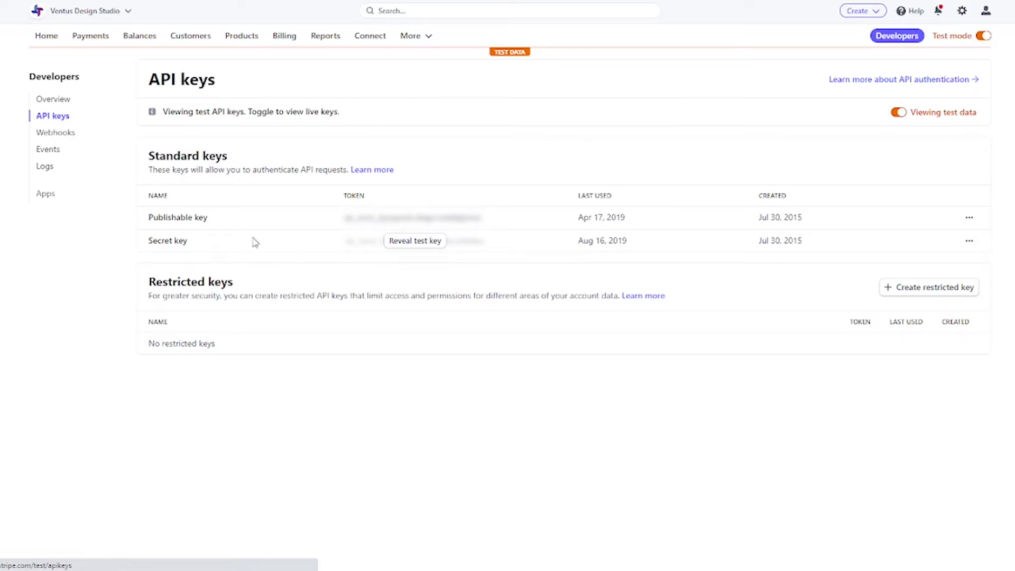
Step: Reveal the test secret key after confirming the account password, and copy the publishable test key
click(412, 251)
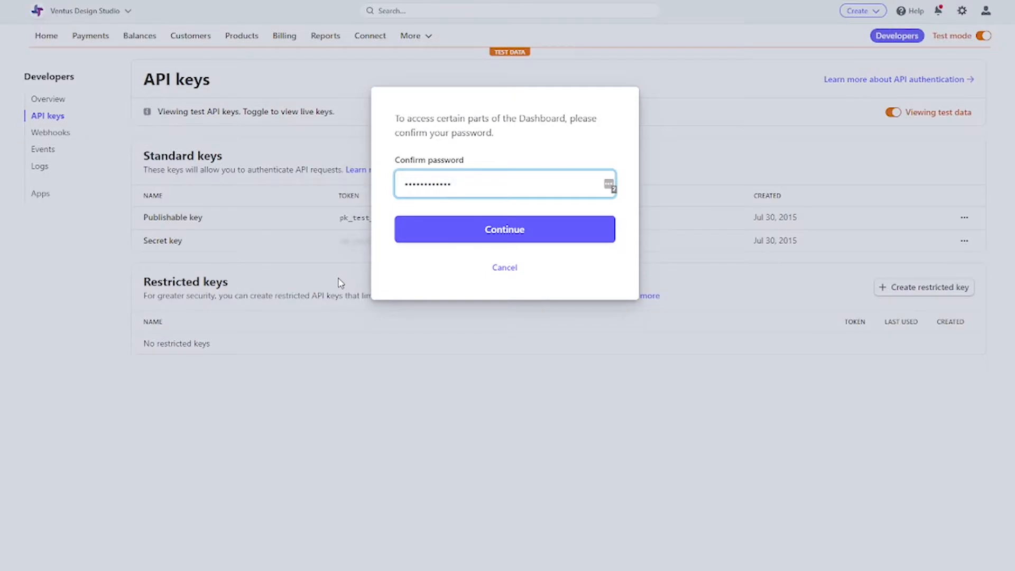
click(439, 233)
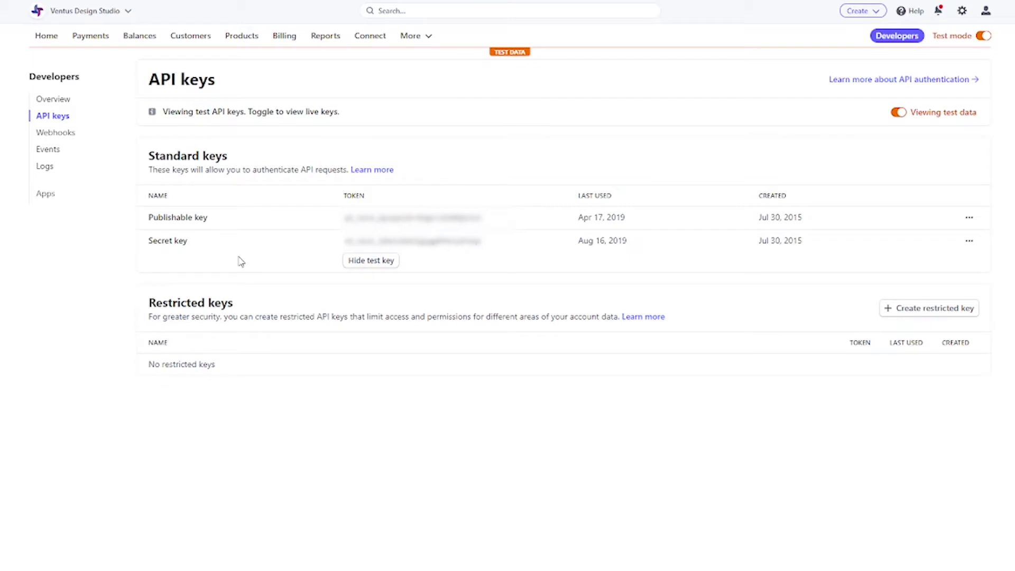
click(350, 218)
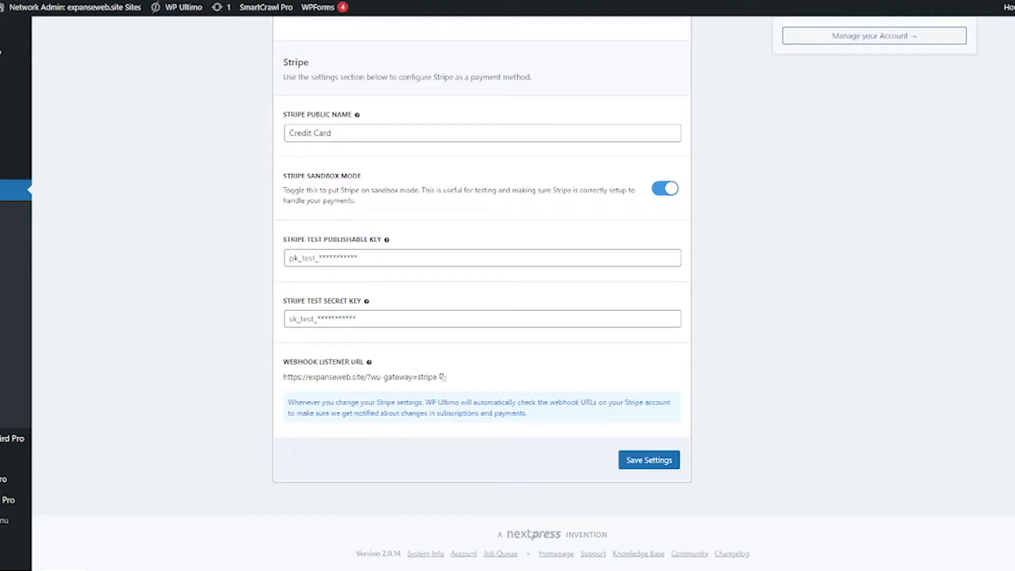
Step: Paste the Stripe test publishable and secret keys into WP Ultimo and copy the webhook listener URL
click(334, 256)
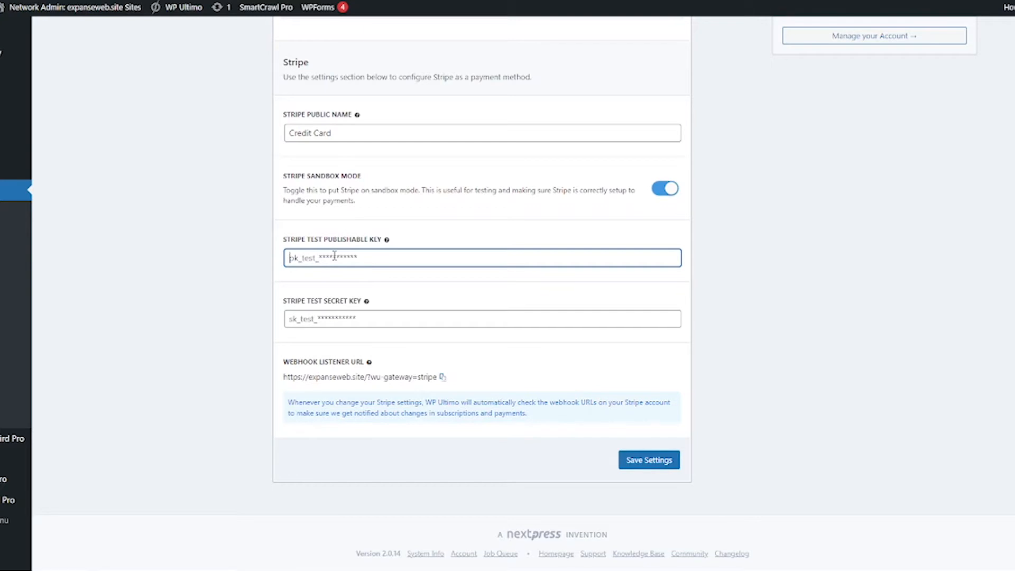
key(ctrl+v)
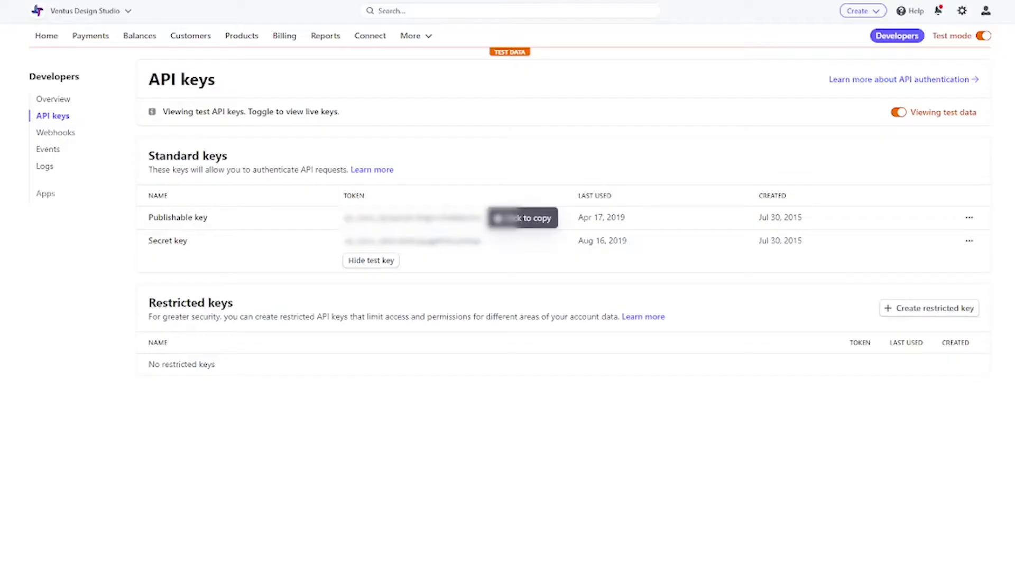
click(442, 245)
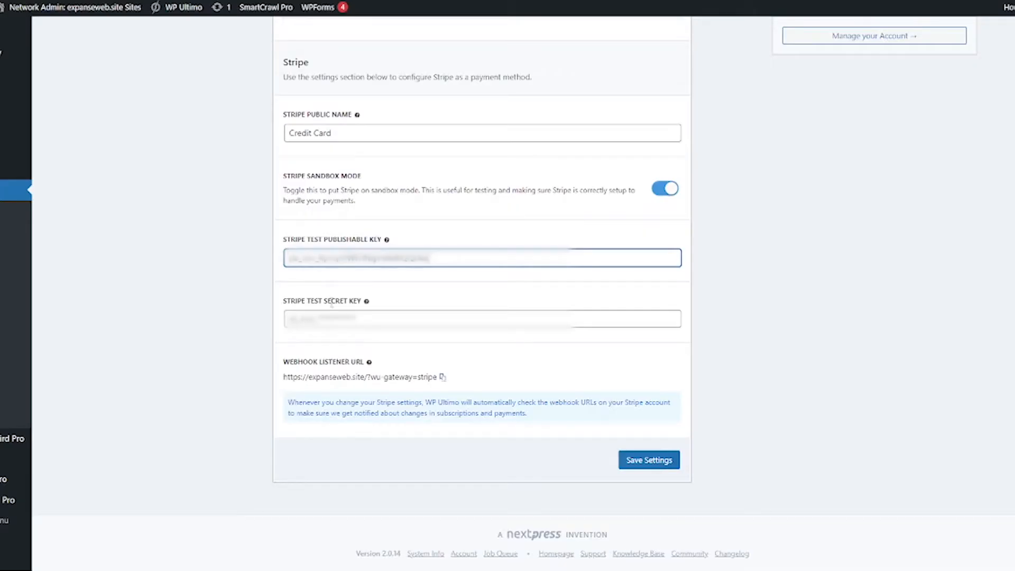
click(323, 319)
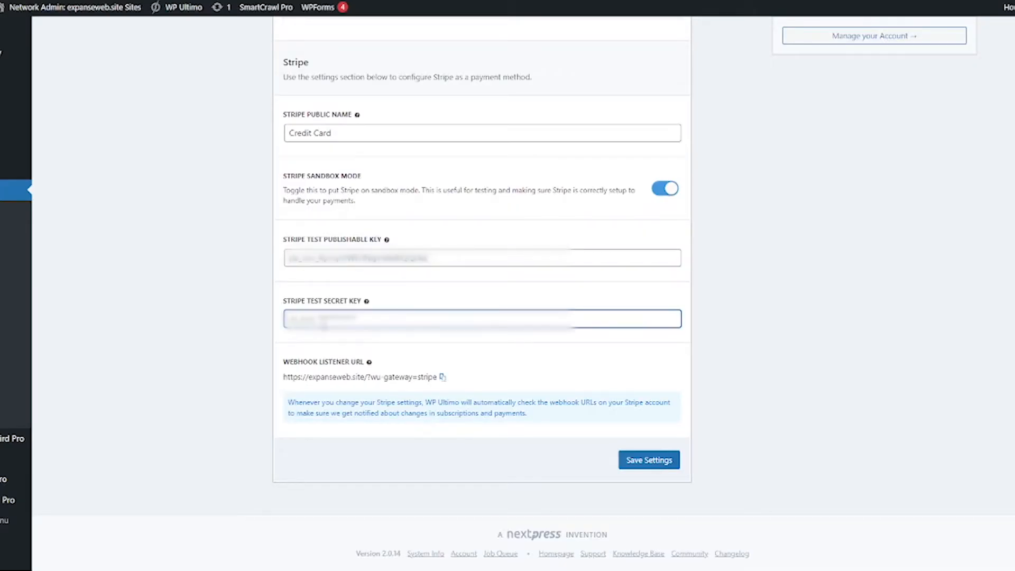
key(ctrl+v)
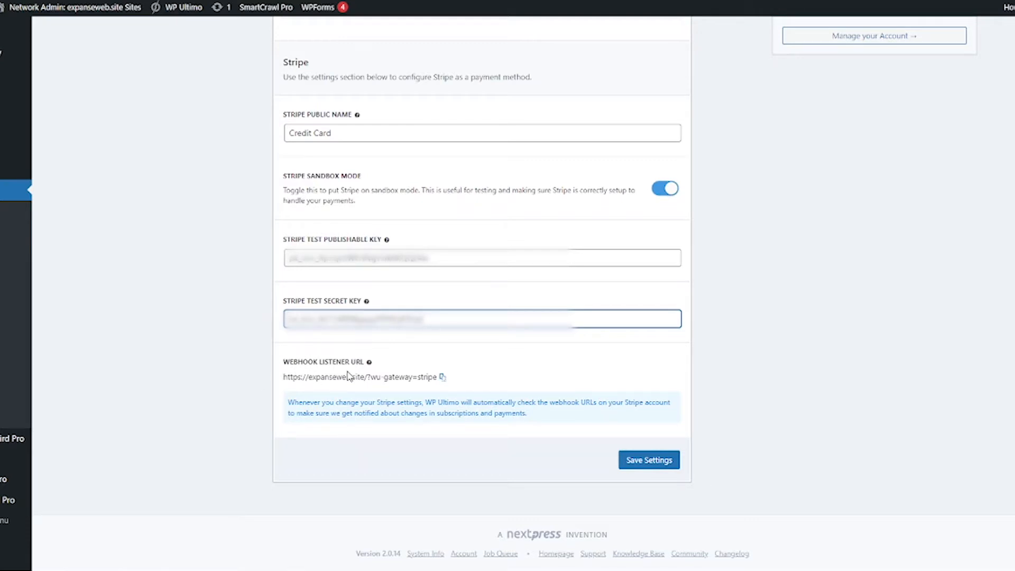
click(443, 378)
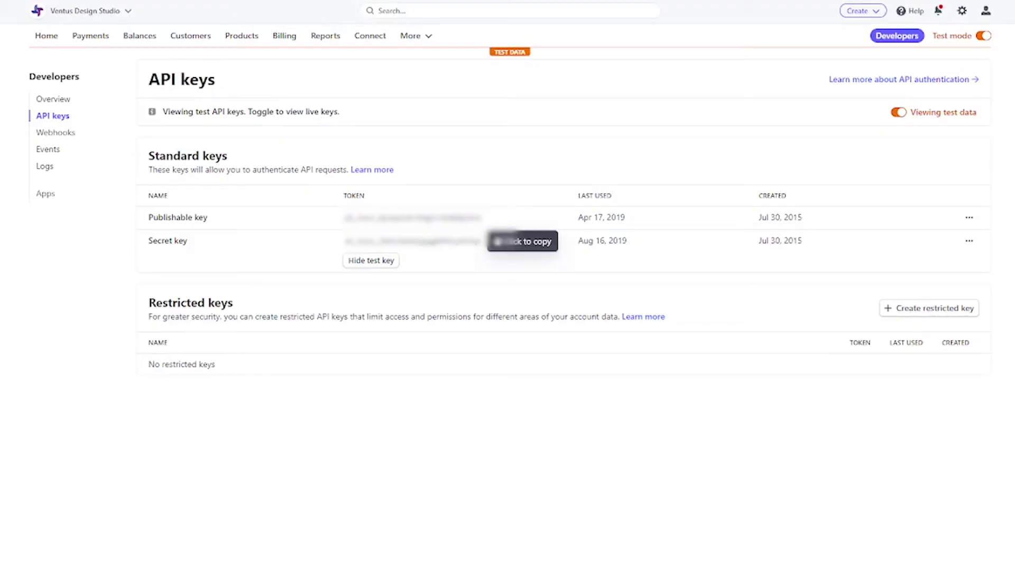
Step: Start adding a new endpoint under Developers > Webhooks and select the Endpoint URL field
click(58, 134)
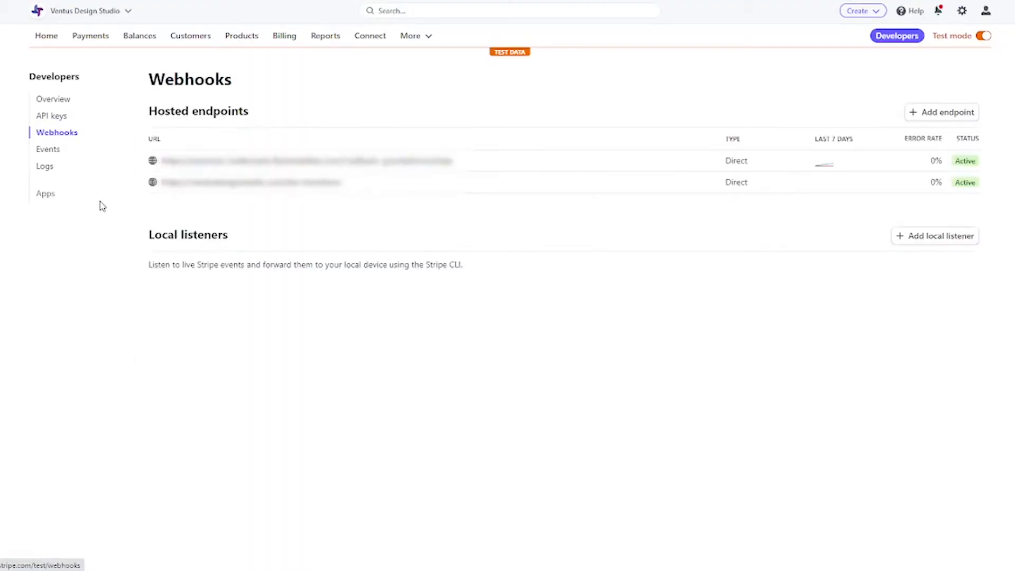
click(918, 112)
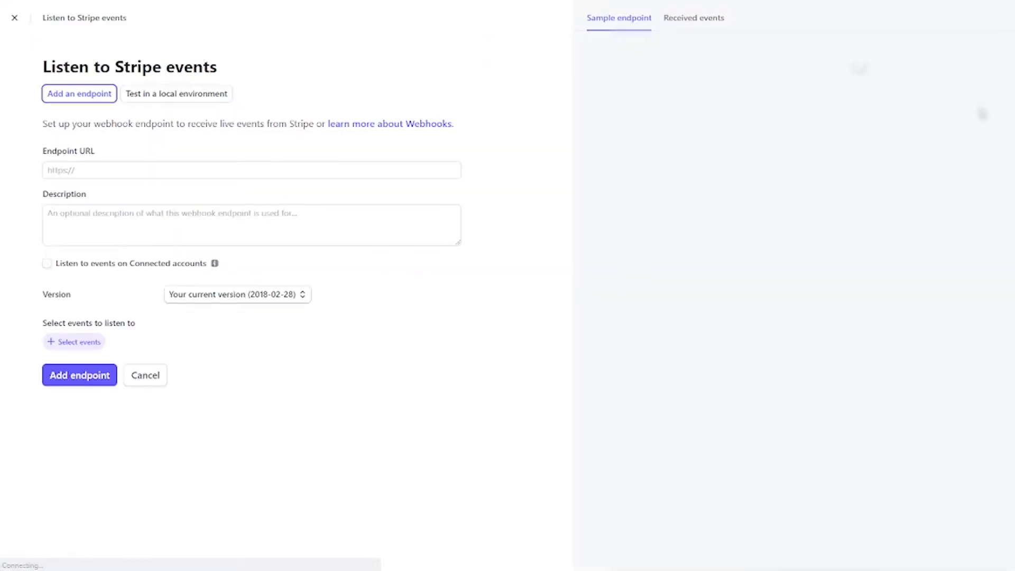
click(211, 174)
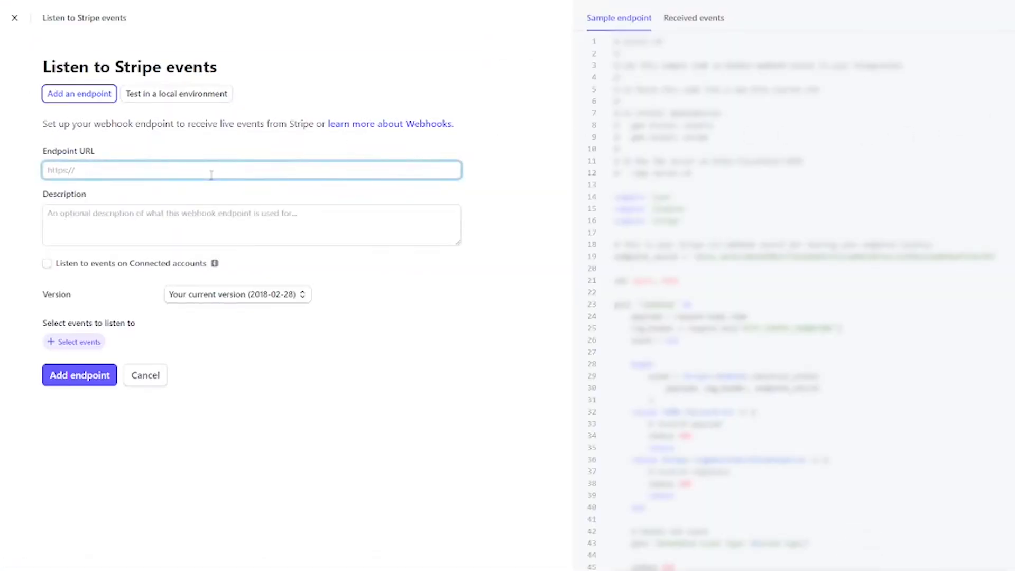
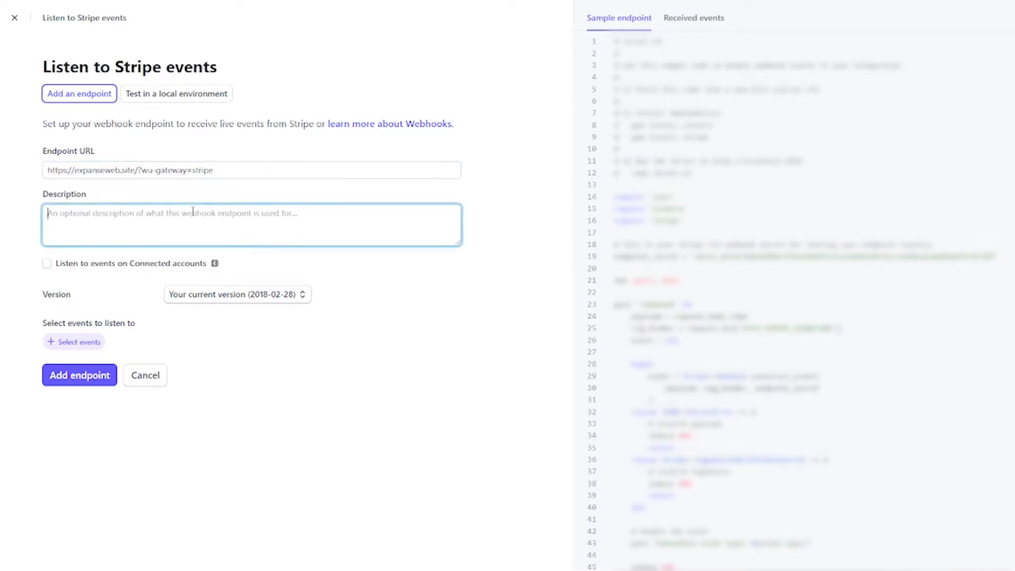
Step: Describe the webhook endpoint as 'For Expanse Websites', subscribe it to all events, and add it
text(F)
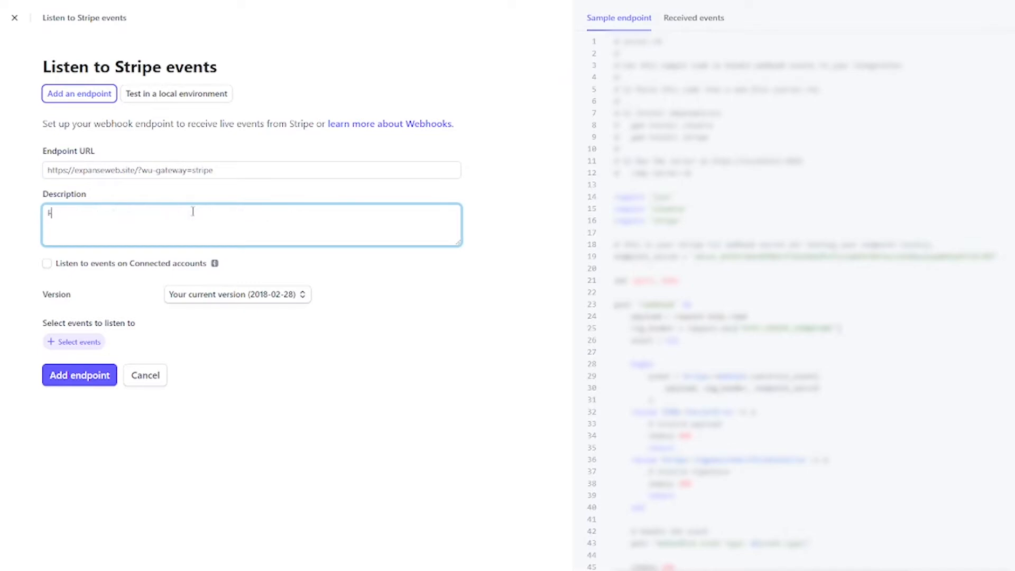
text(or Expanse Websites)
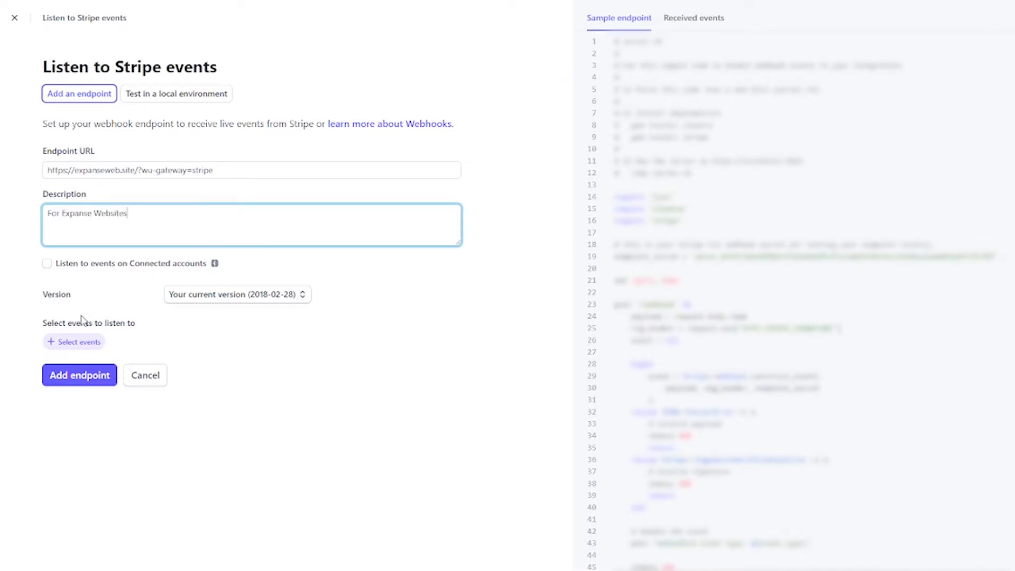
click(73, 342)
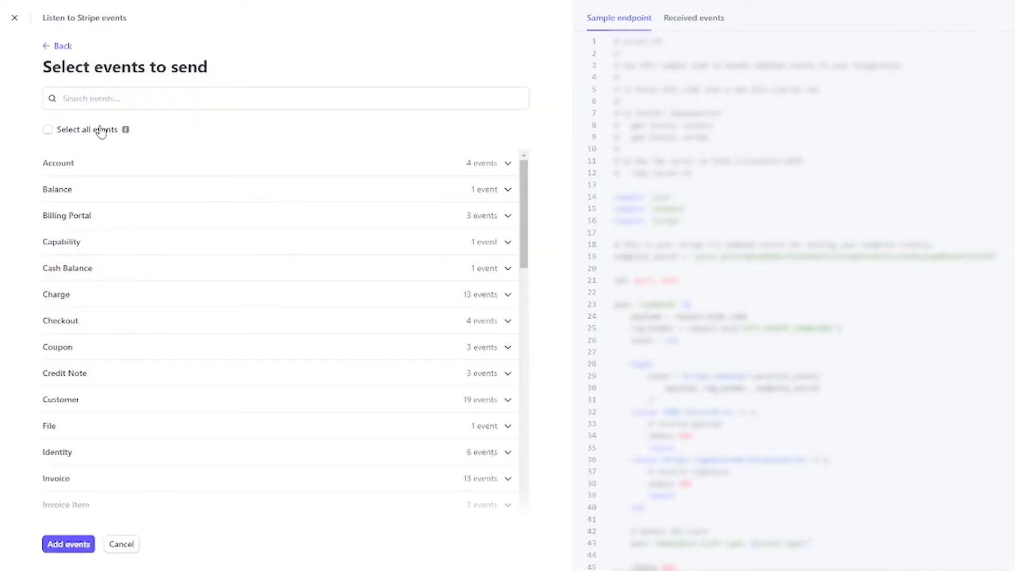
click(48, 131)
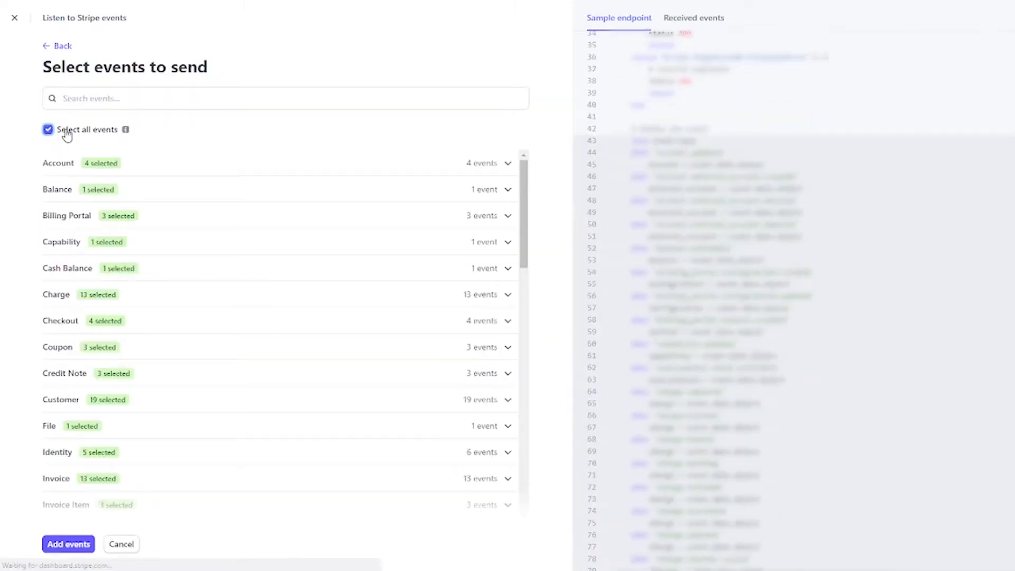
click(65, 545)
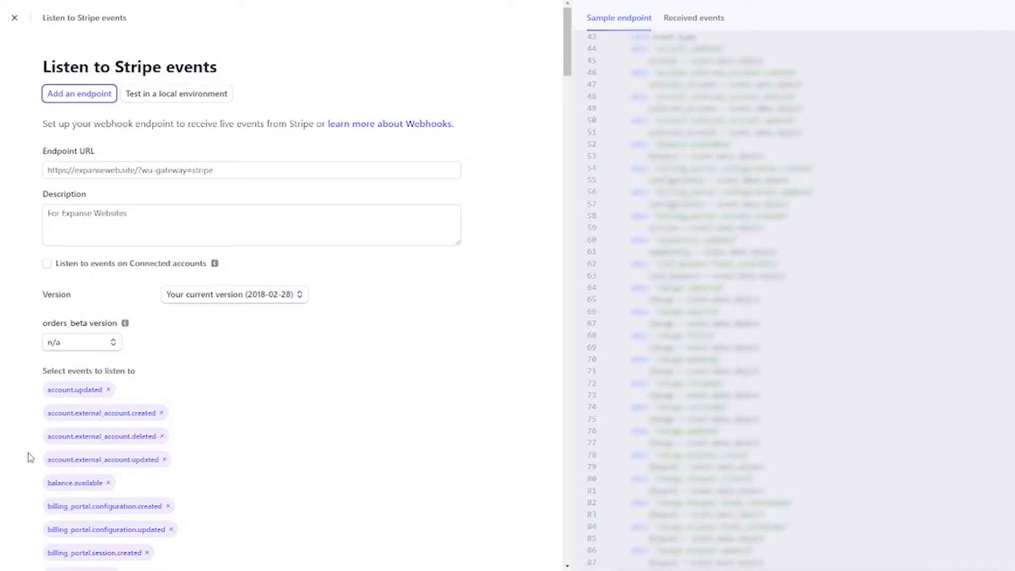
scroll(29, 410, down, 15)
scroll(34, 408, down, 20)
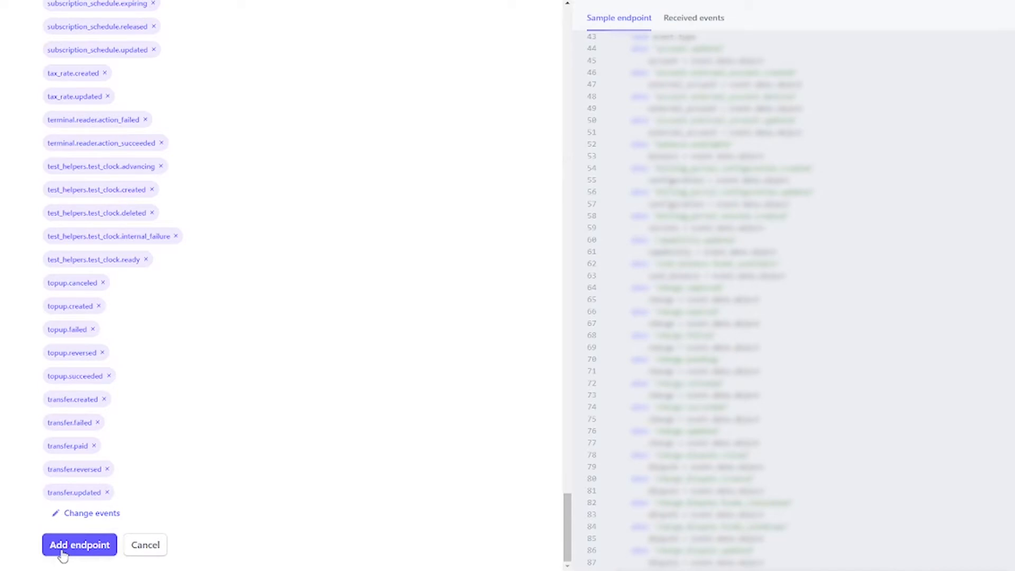
click(63, 554)
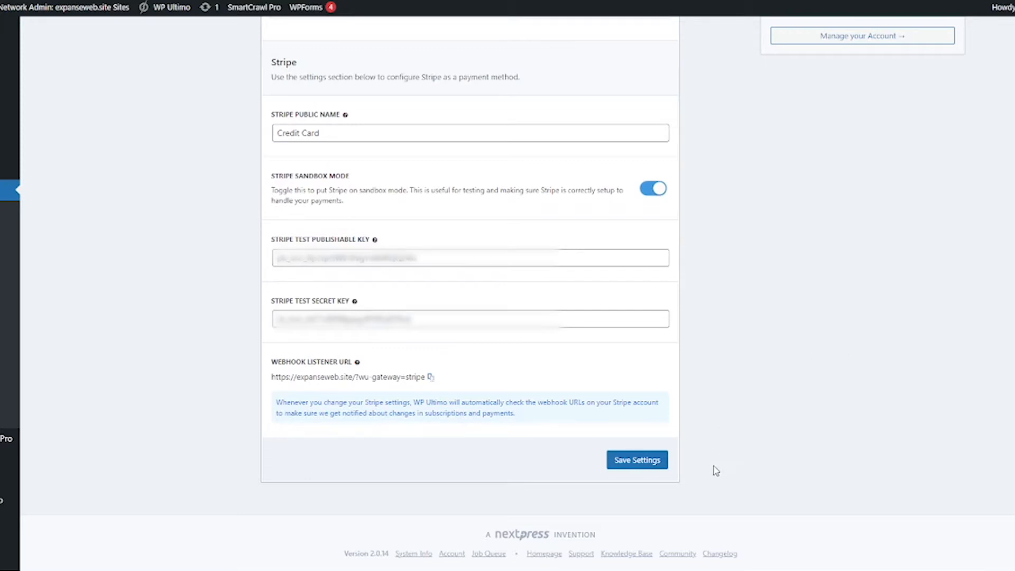
Step: Save the WP Ultimo Stripe gateway settings with the sandbox test keys
click(659, 466)
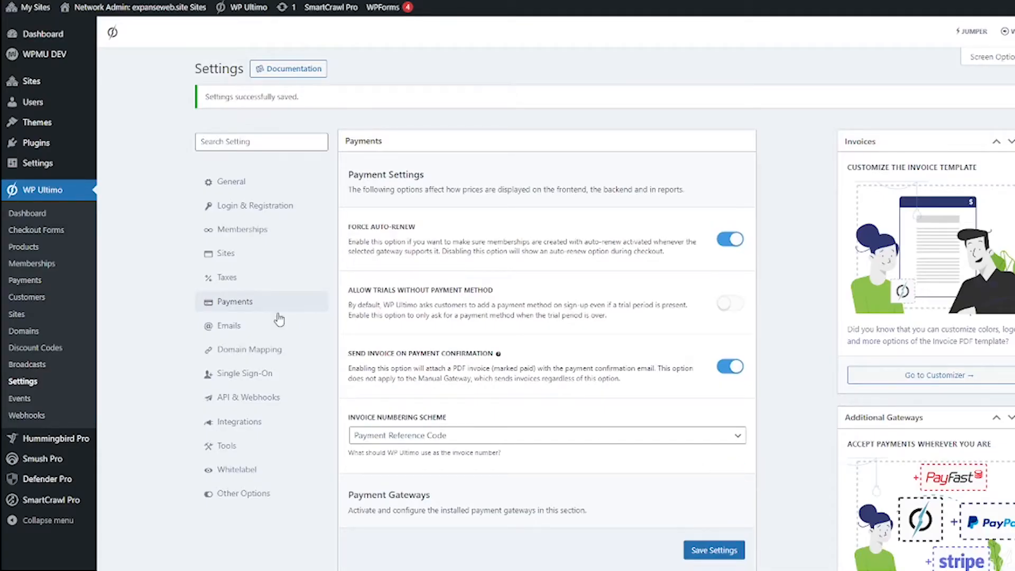
Step: Go to WP Ultimo's Checkout Forms list and start editing the Registration Form
click(51, 231)
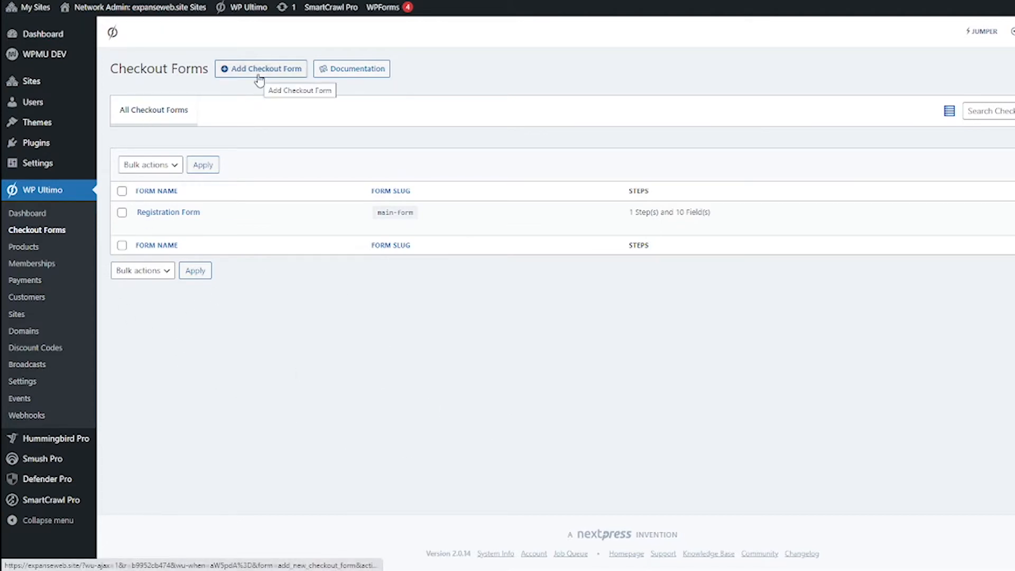
mouse_move(115, 233)
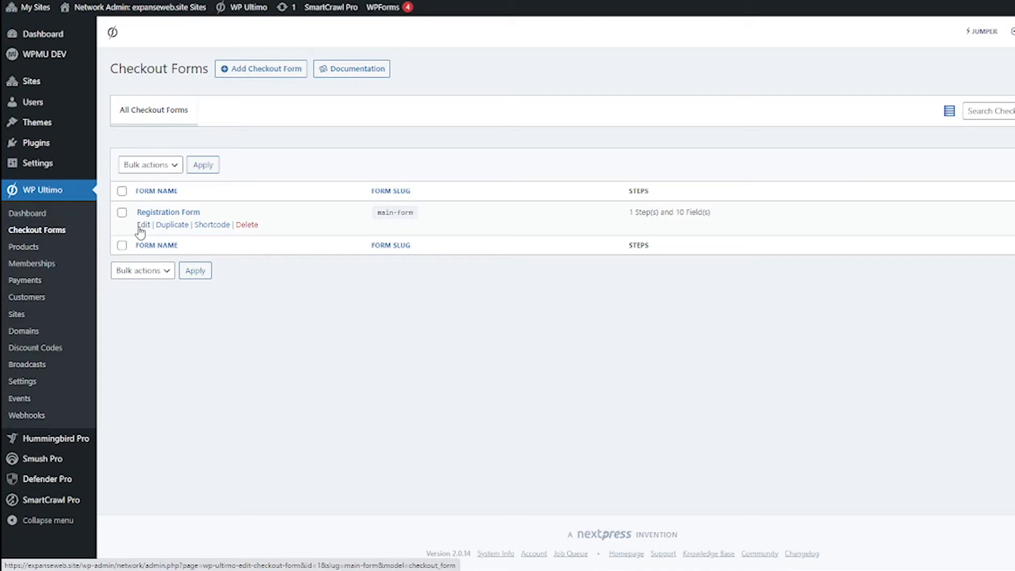
click(147, 227)
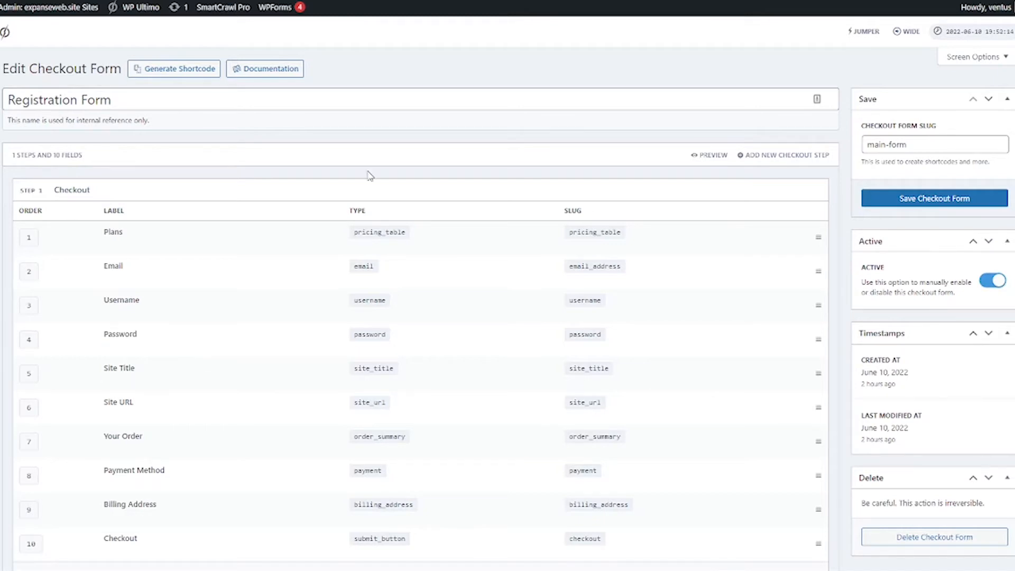
Step: Scroll through the Checkout step's ten fields, from Plans to Checkout
scroll(241, 279, down, 3)
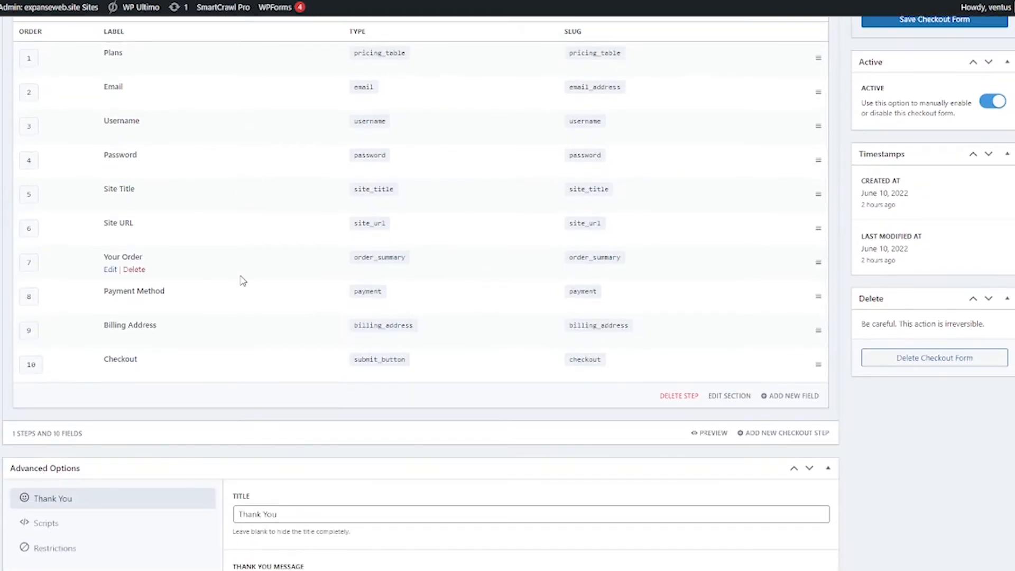
scroll(241, 280, up, 1)
scroll(242, 279, up, 2)
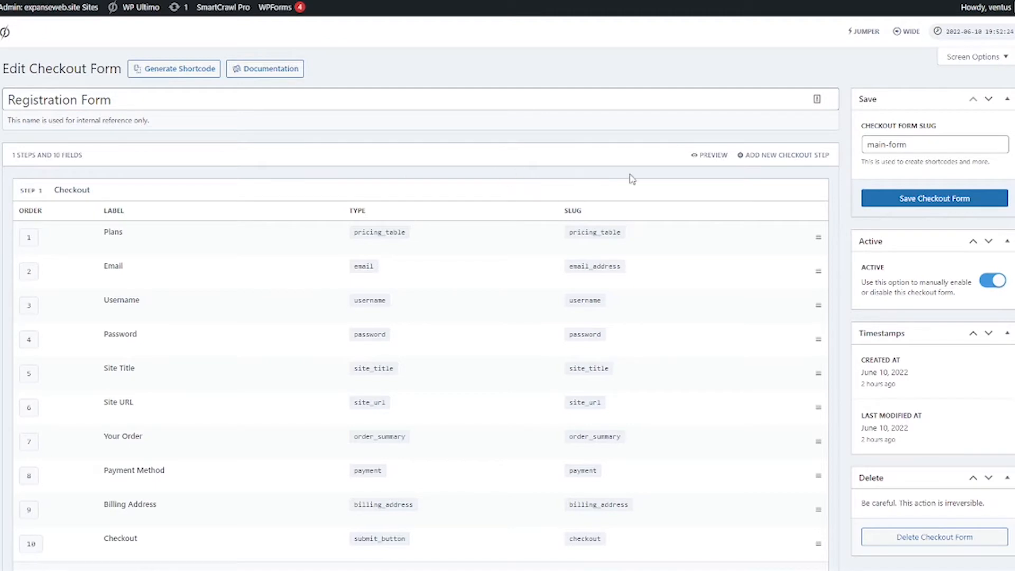
Step: Preview the Registration Form and scroll through the checkout preview
click(710, 156)
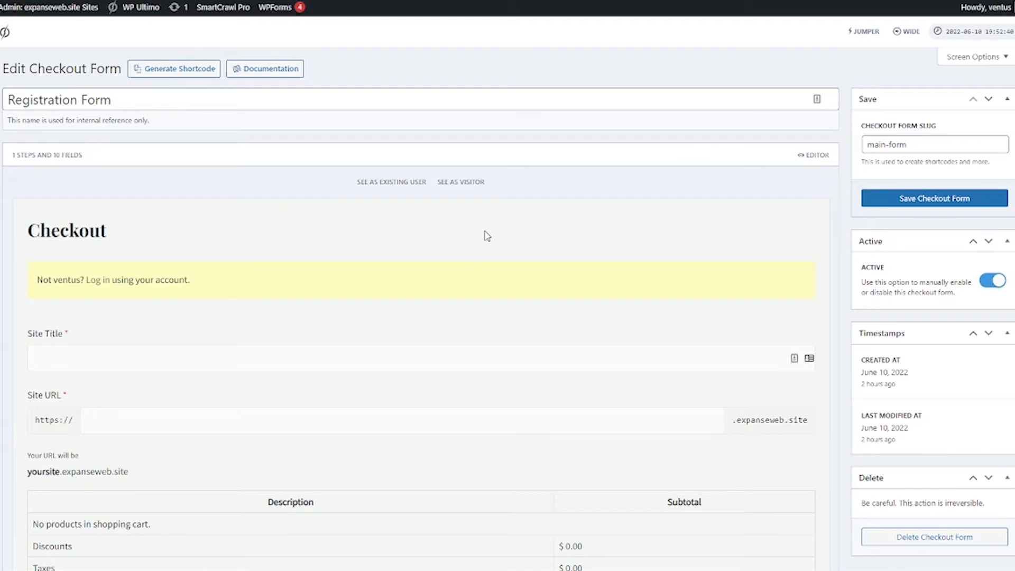
scroll(487, 236, down, 5)
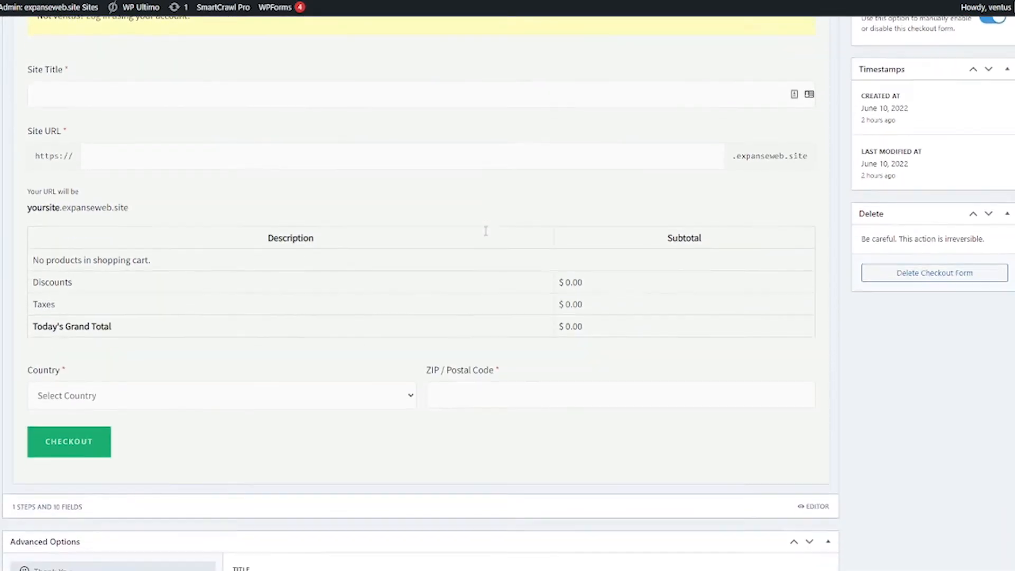
scroll(486, 231, down, 3)
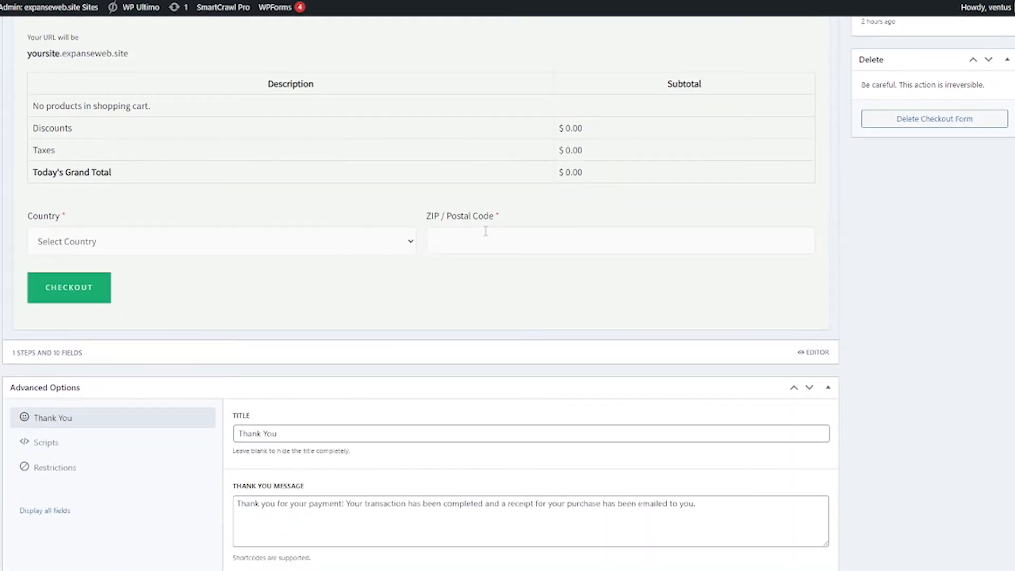
scroll(486, 231, up, 8)
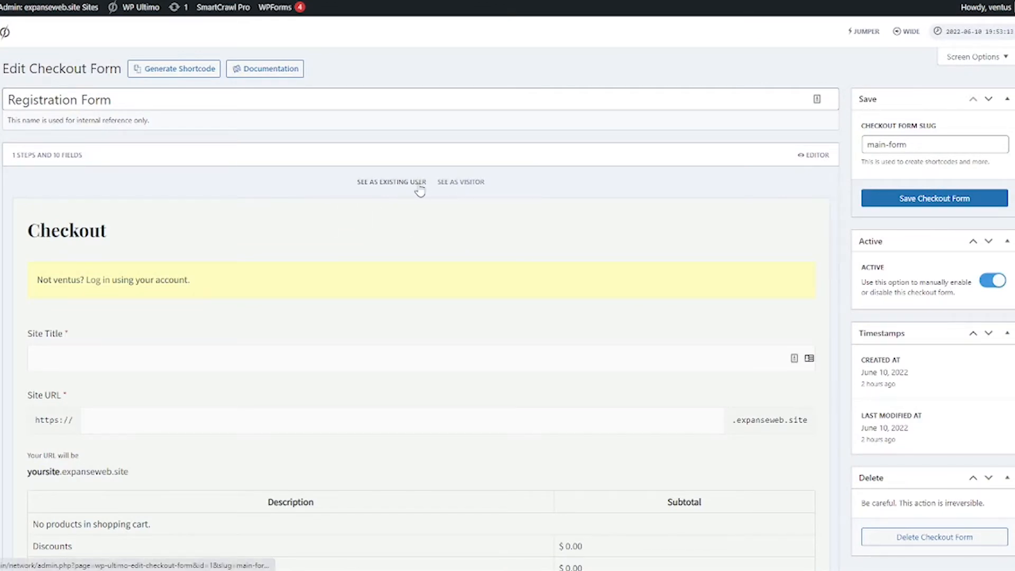
Step: Switch the preview to visitor view and review the email, username, password and site fields
click(448, 183)
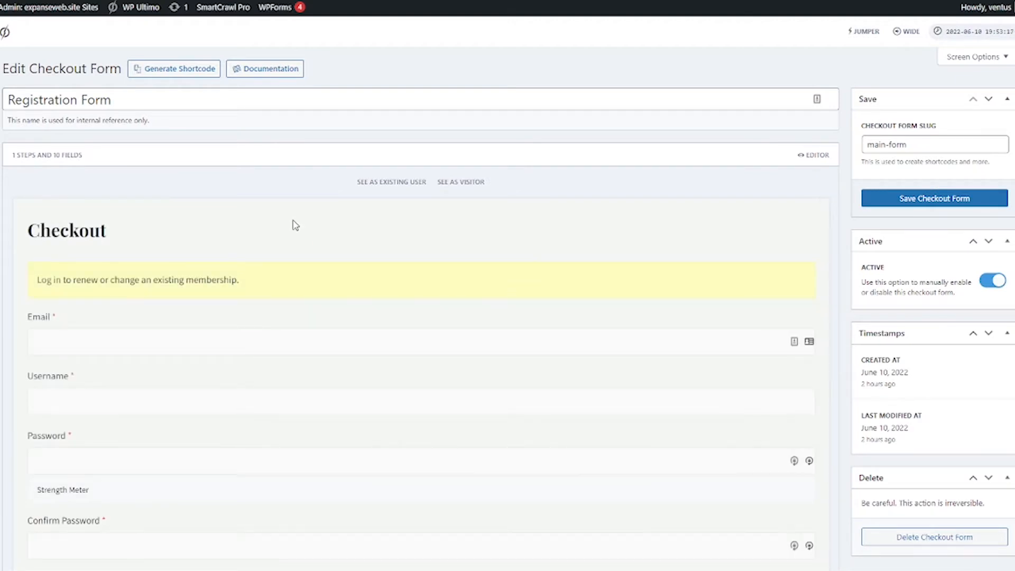
scroll(505, 215, down, 5)
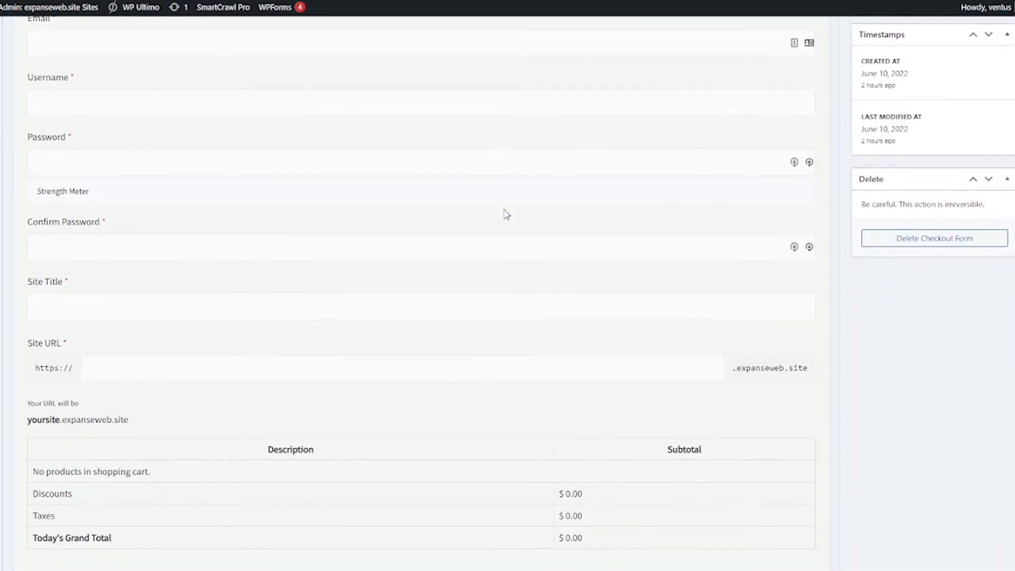
scroll(505, 214, down, 1)
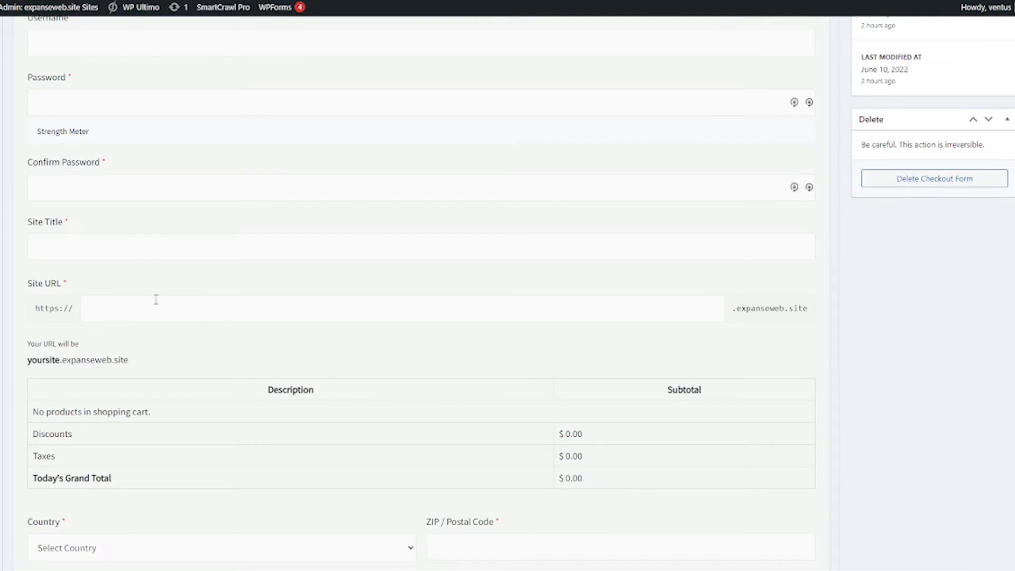
scroll(252, 357, down, 3)
scroll(252, 357, up, 6)
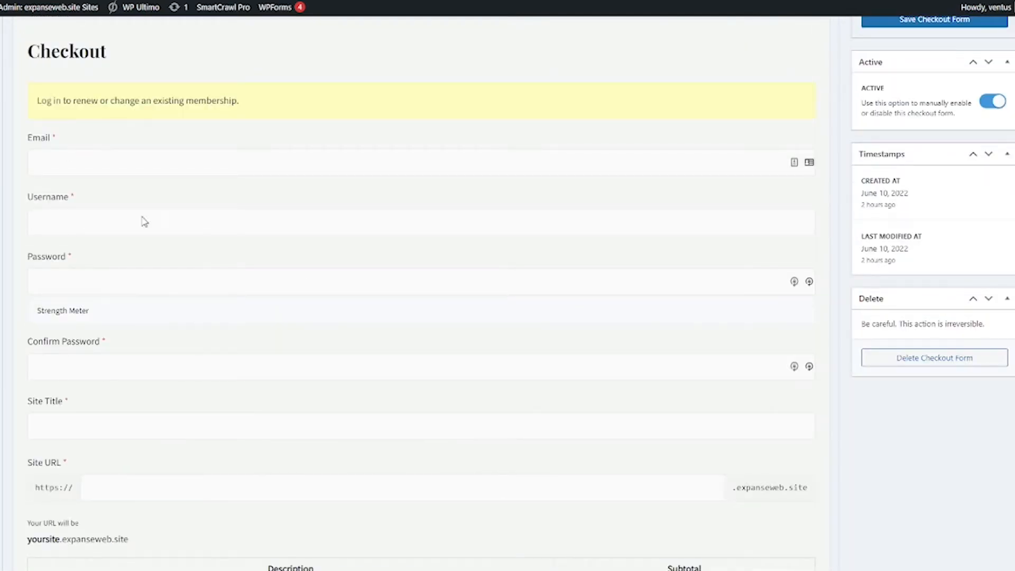
scroll(214, 332, up, 3)
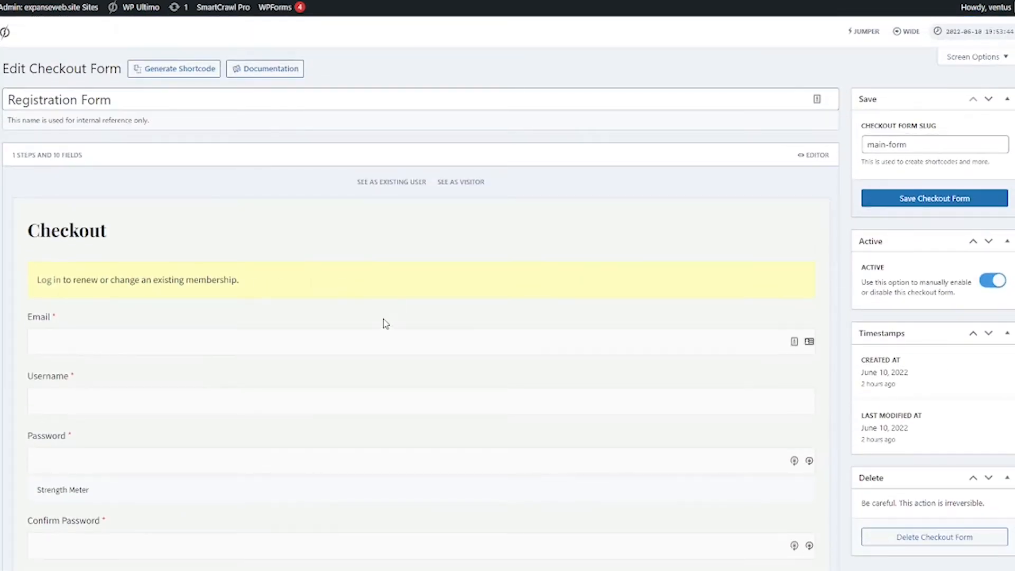
Step: In the editor, add the Real Estate Website plan to the Plans field and save it
click(819, 164)
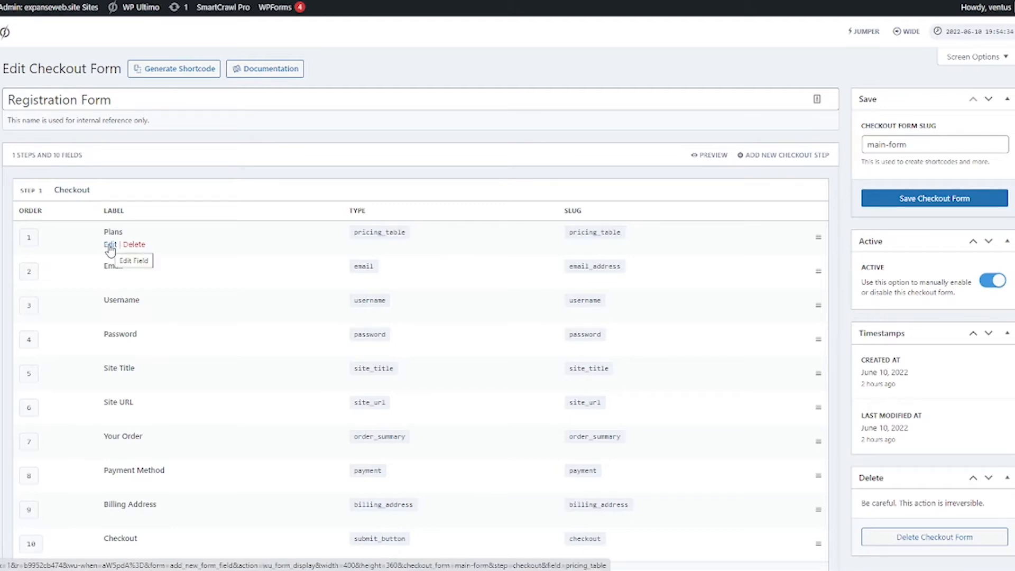
click(110, 245)
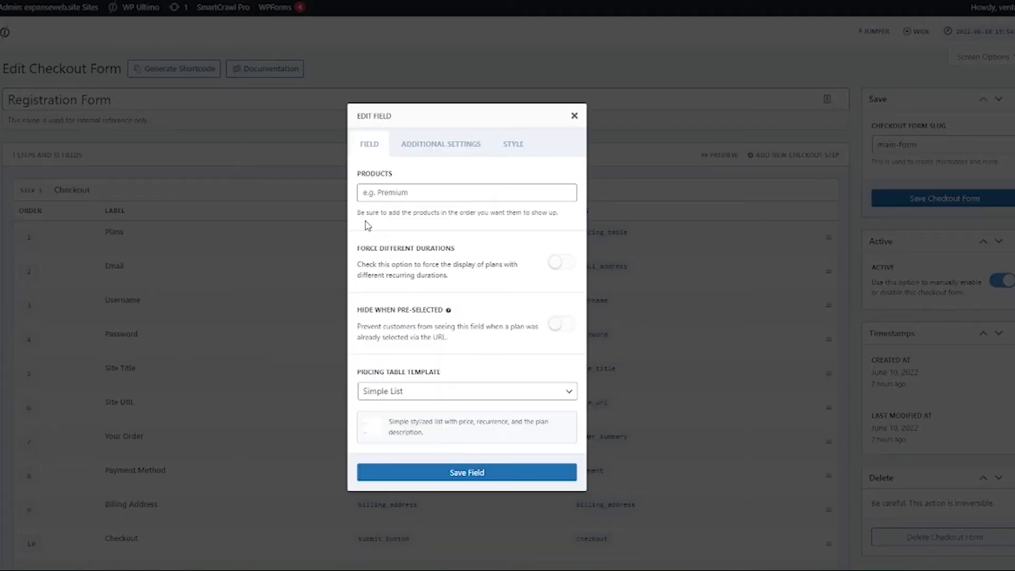
click(385, 189)
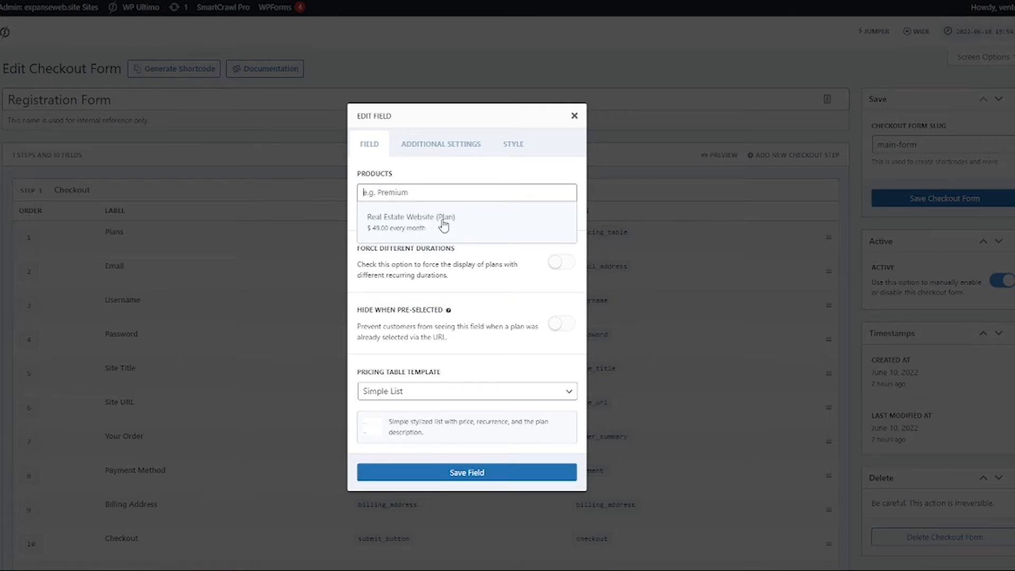
text(real)
click(444, 224)
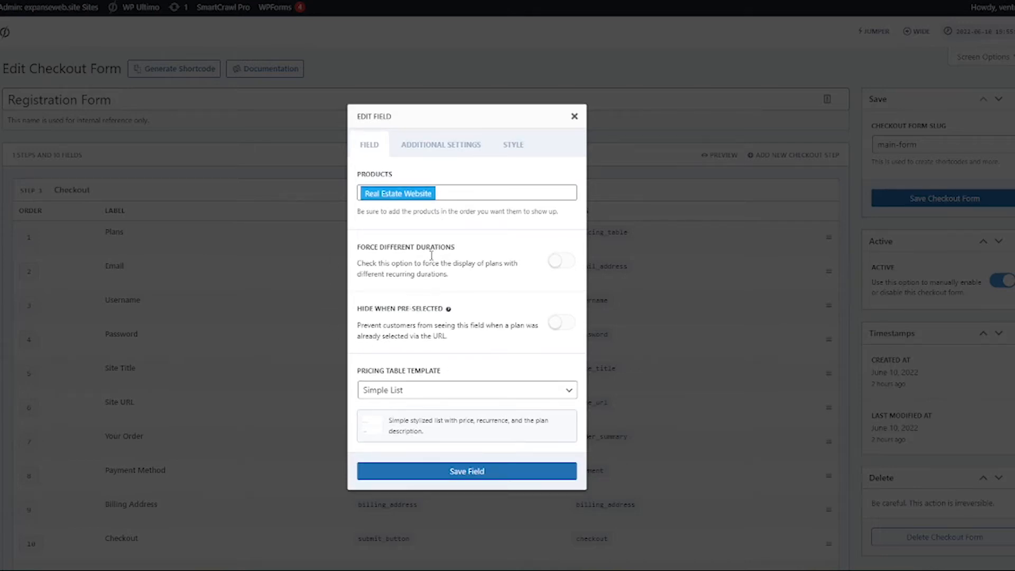
click(456, 476)
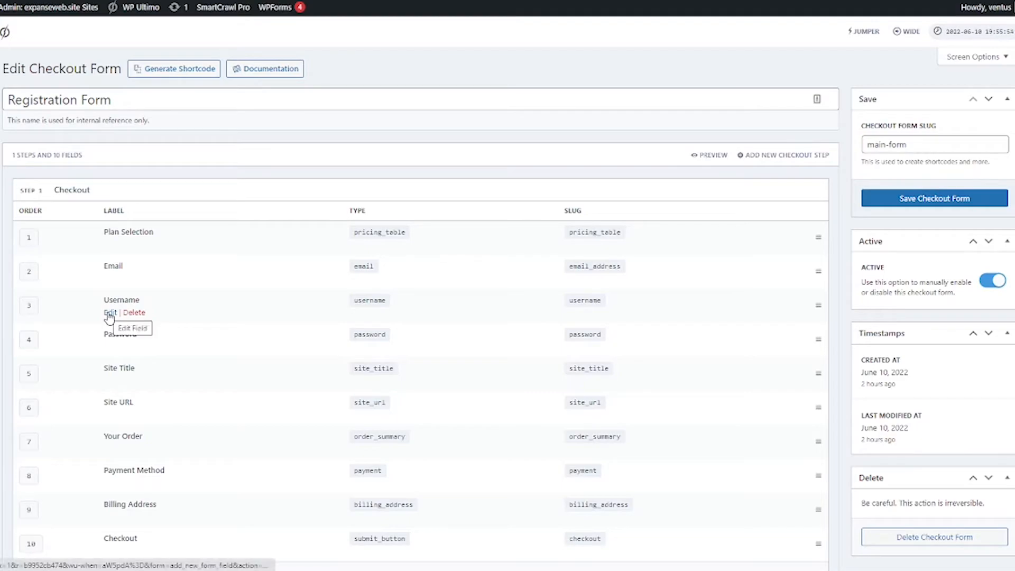
click(112, 313)
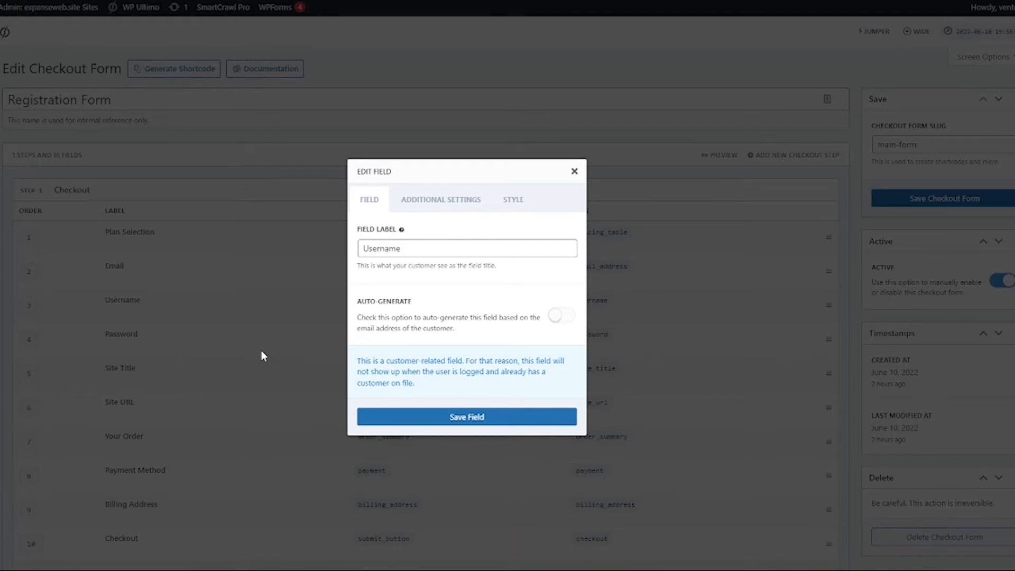
click(446, 206)
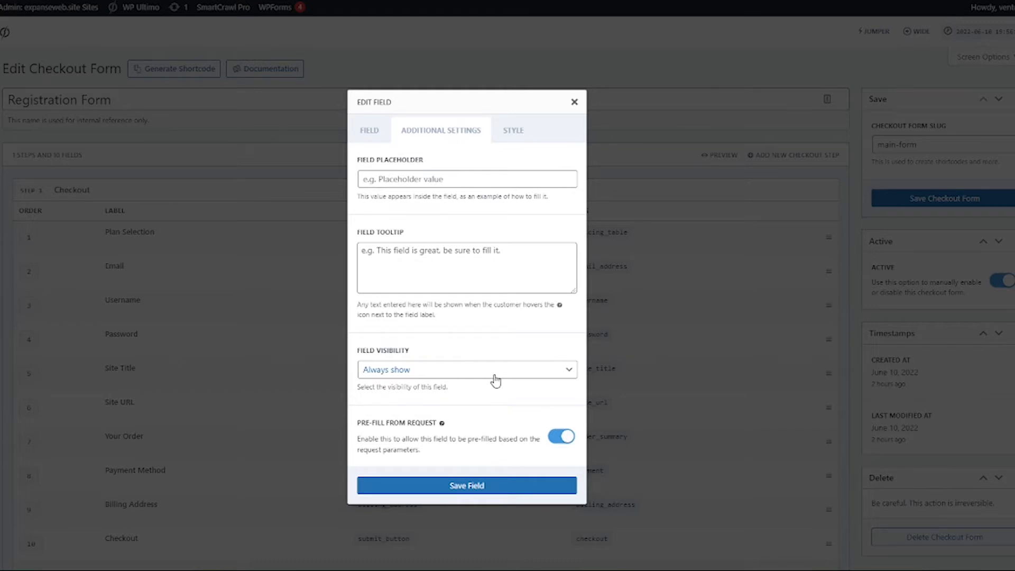
click(506, 133)
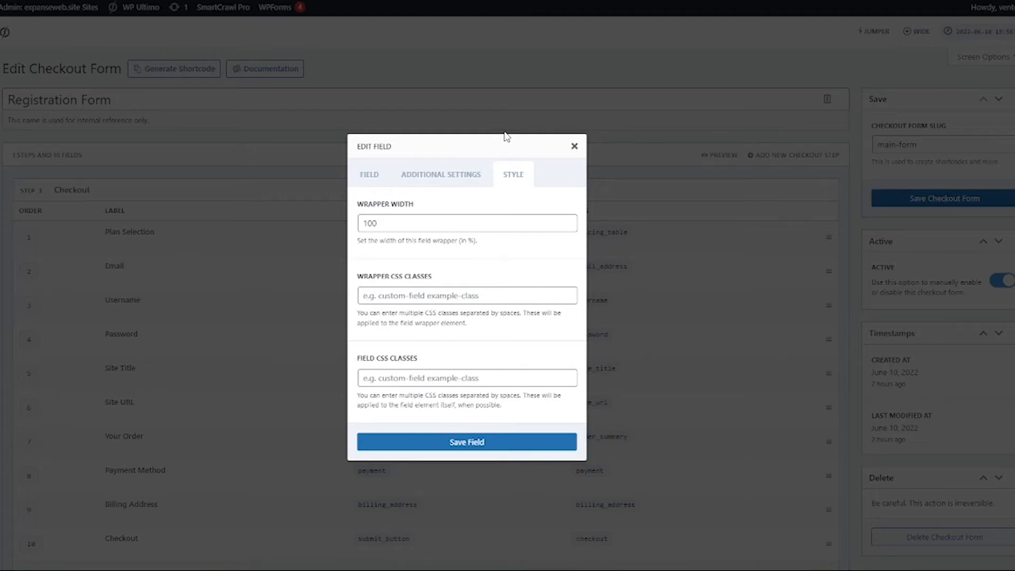
click(575, 146)
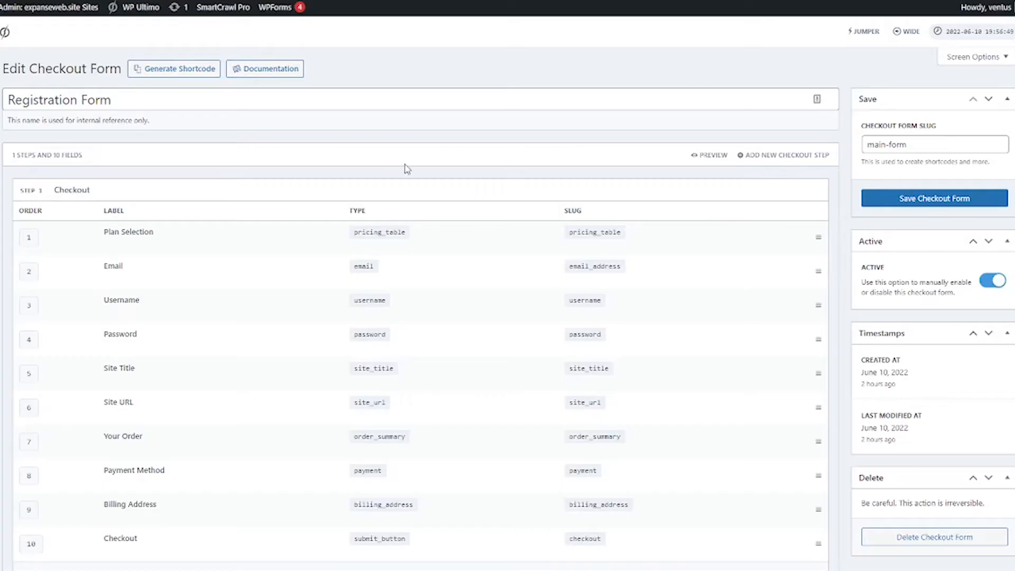
Step: Add a checkout step with ID and title 'step2' and description 'random'
scroll(430, 189, down, 5)
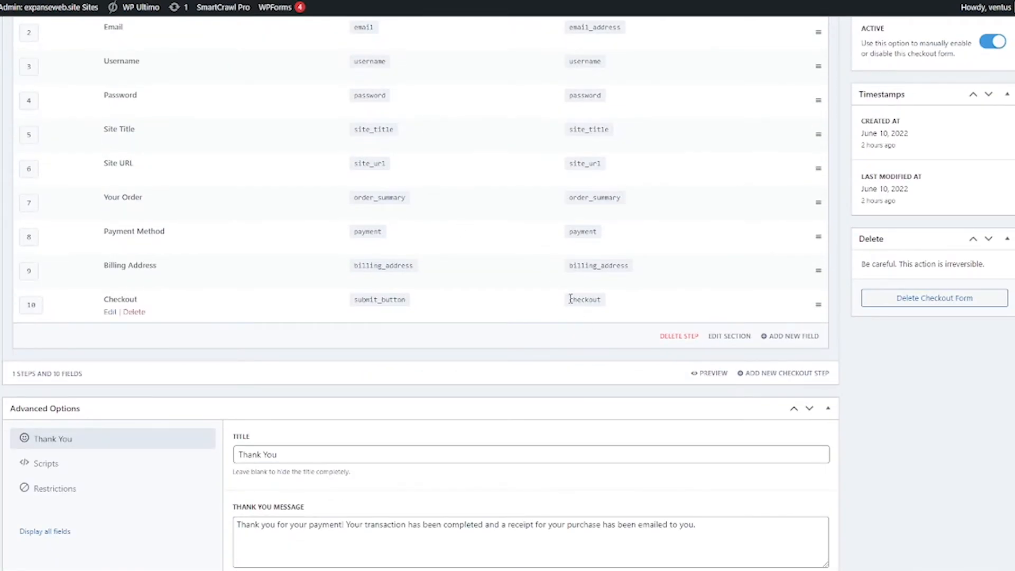
scroll(546, 317, up, 4)
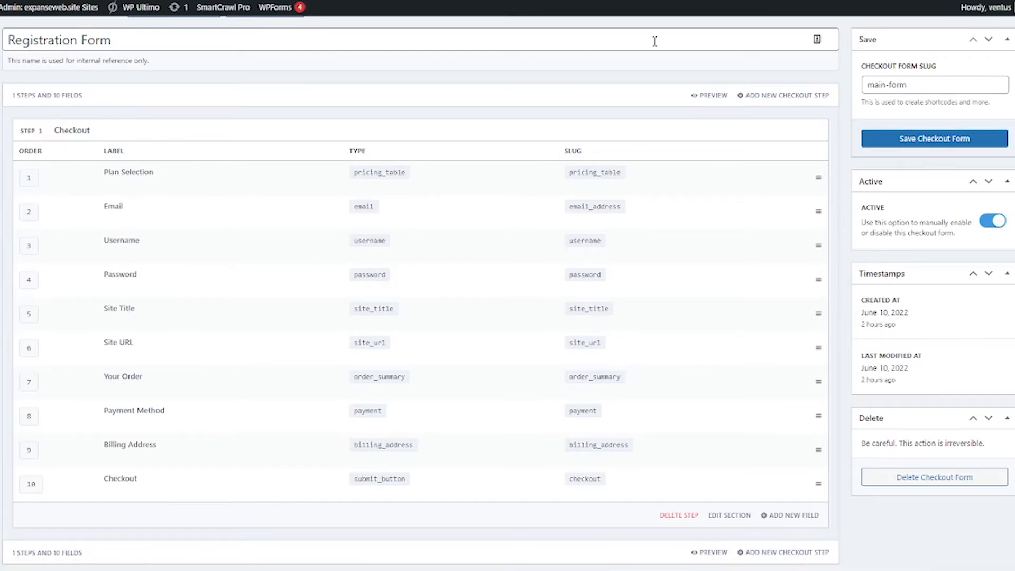
click(786, 97)
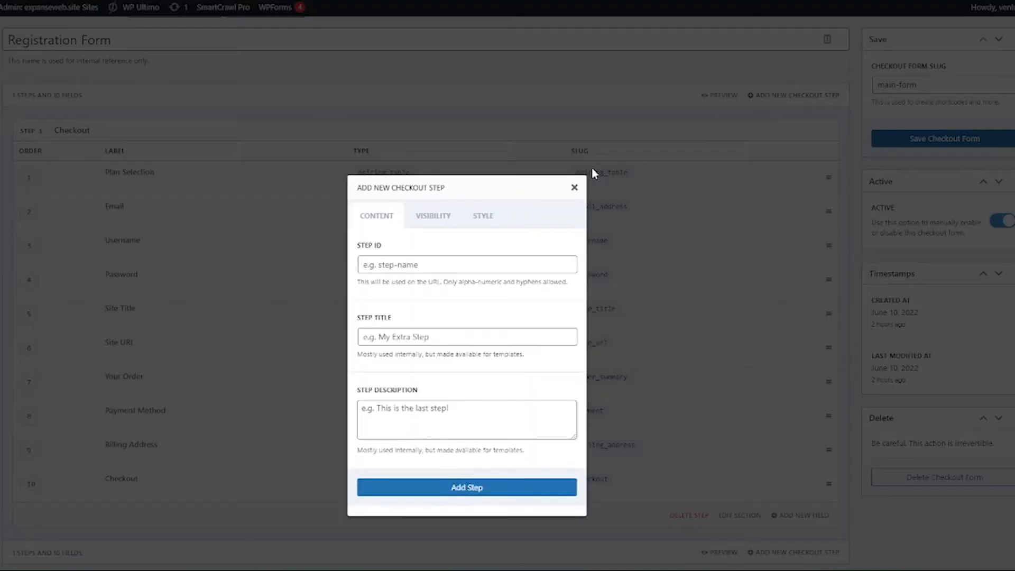
click(465, 219)
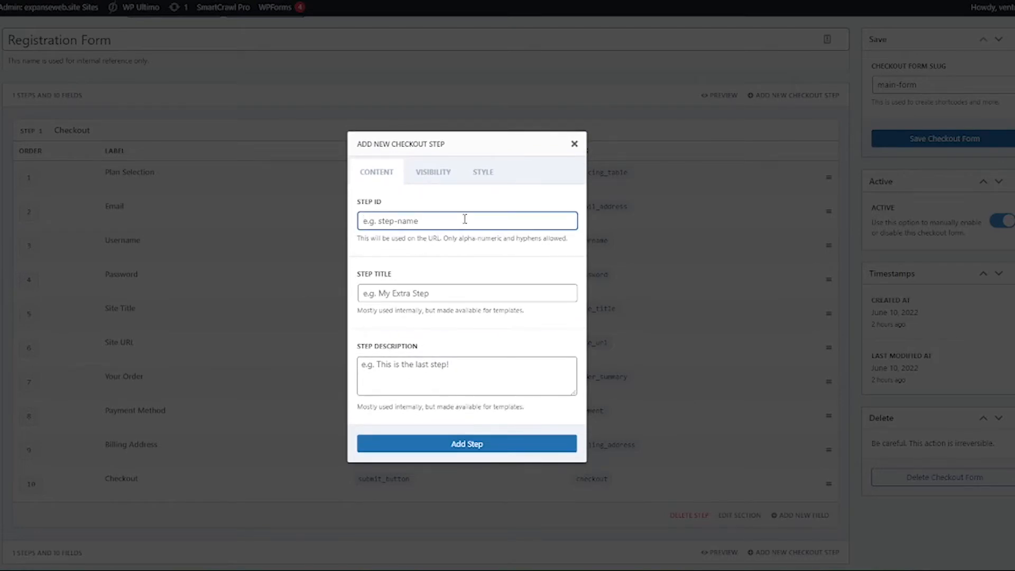
text(step2)
click(463, 293)
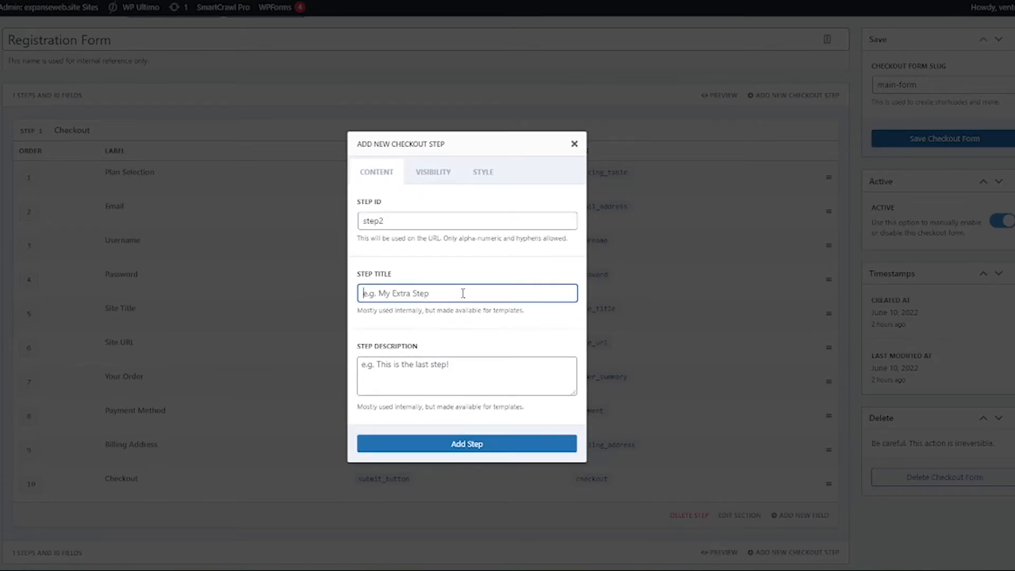
text(step2)
click(445, 378)
text(random)
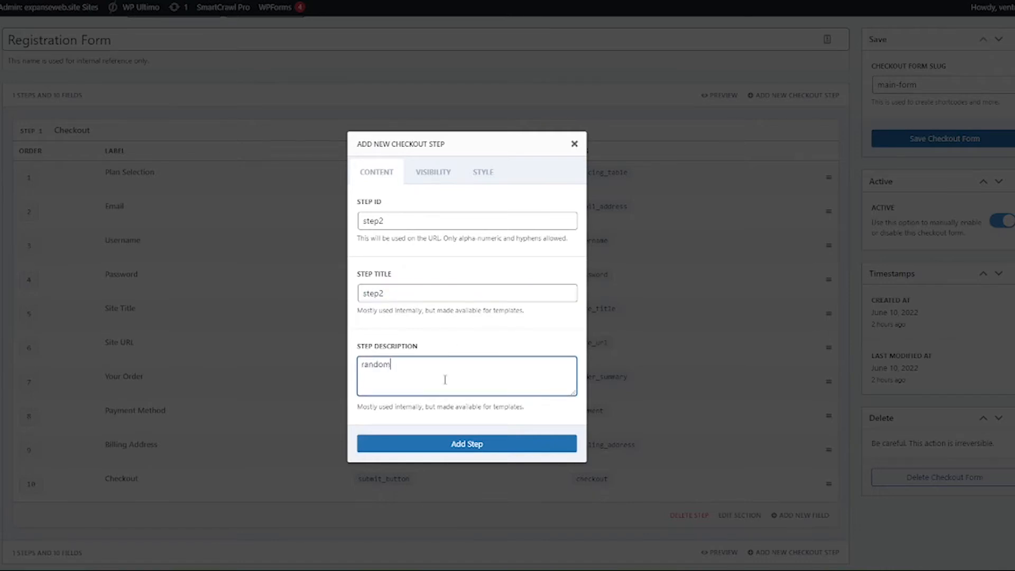
click(423, 444)
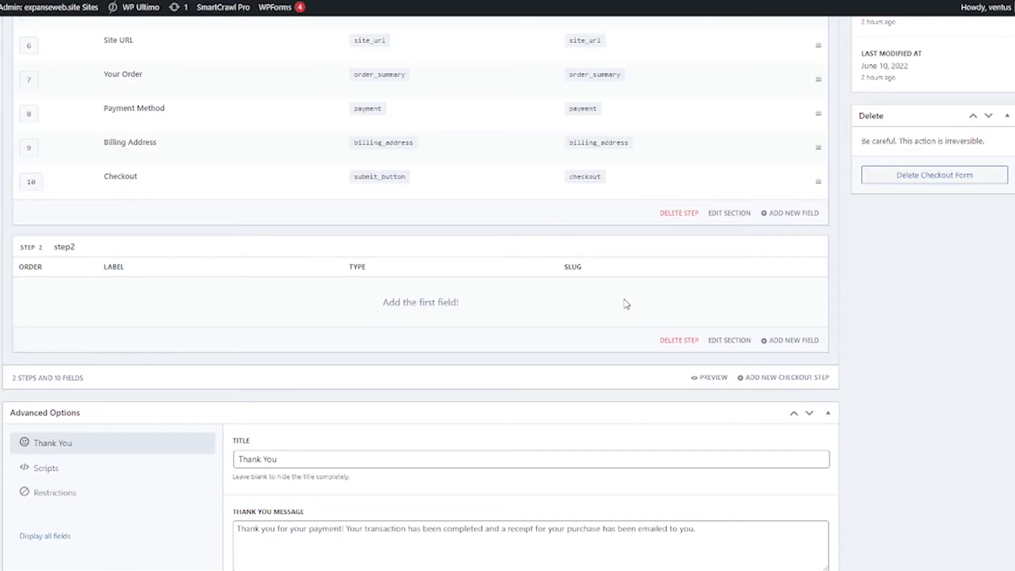
Step: Add an Order Summary field to step2, save it, and load the form preview
click(790, 342)
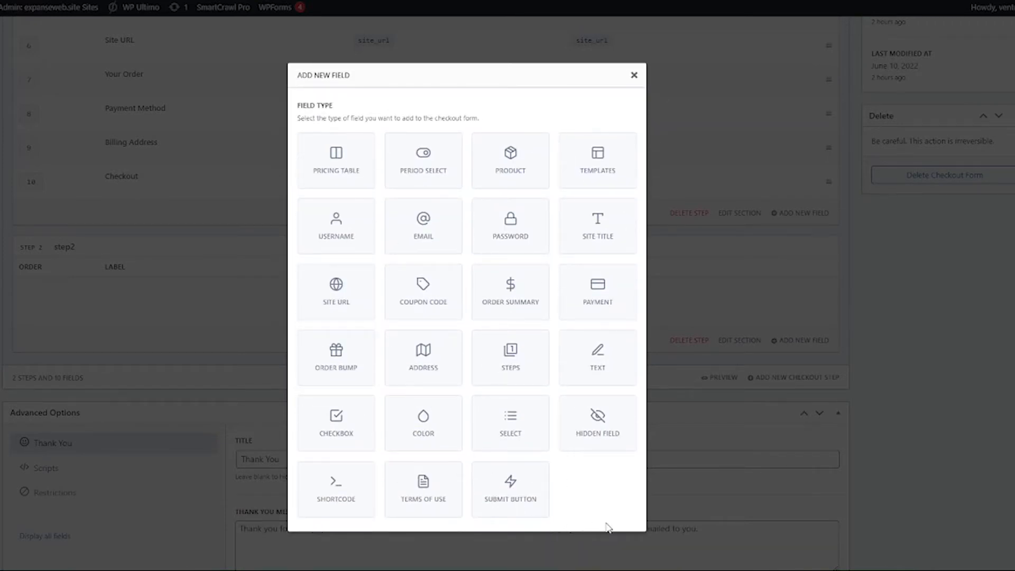
click(526, 313)
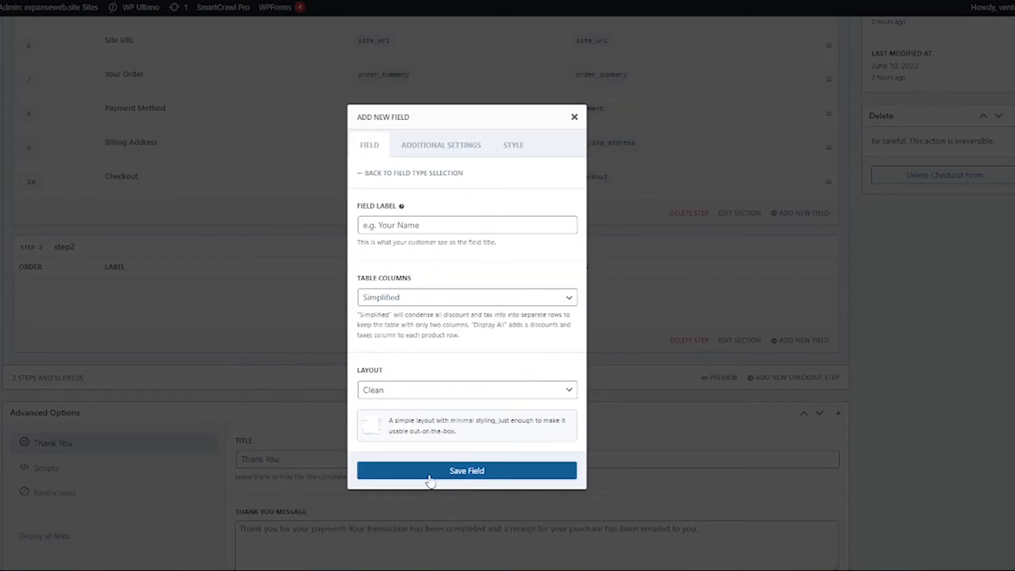
click(429, 470)
scroll(692, 384, up, 6)
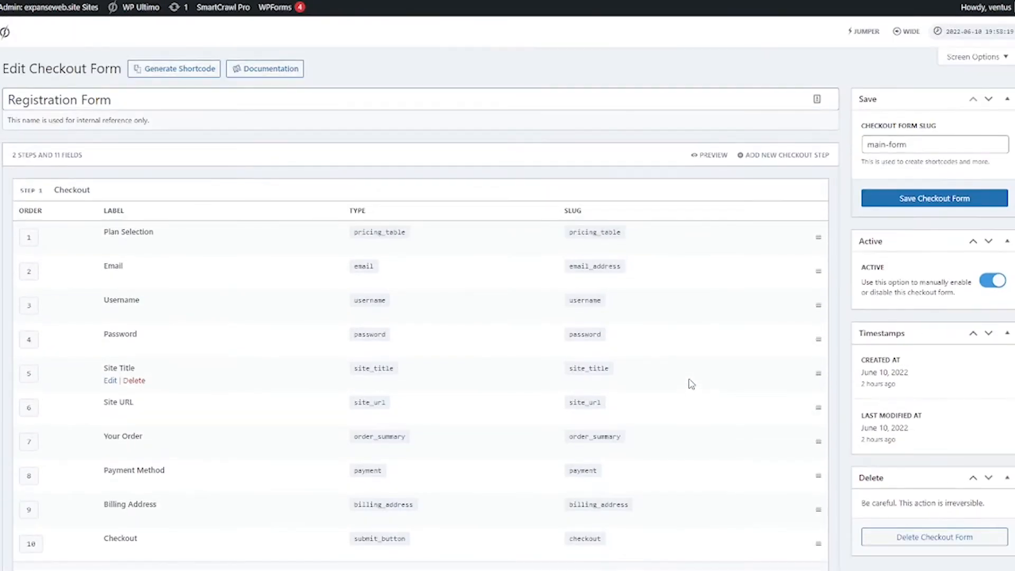
click(709, 155)
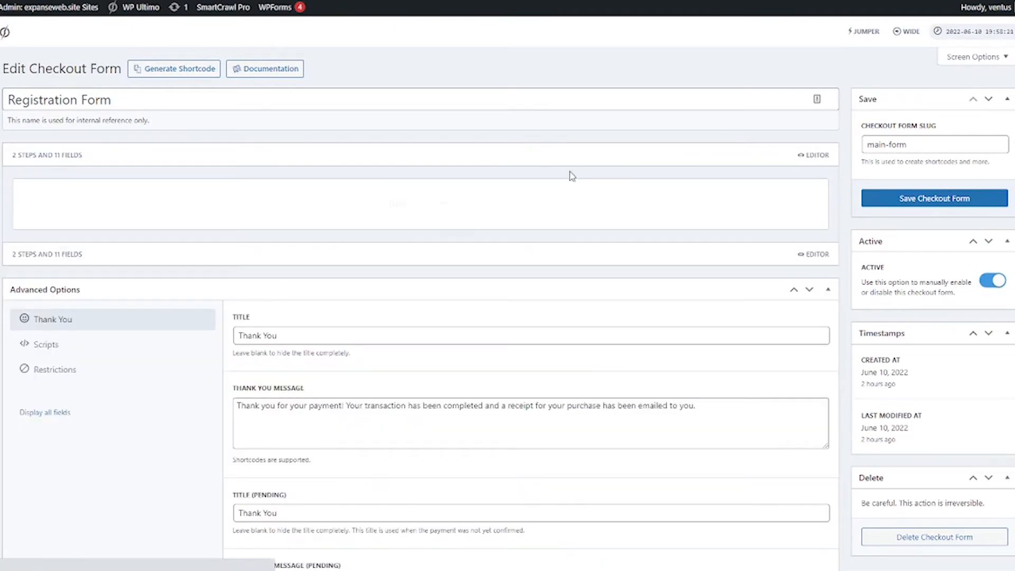
Step: Return to the editor and delete step2 along with its order summary field
scroll(499, 266, down, 12)
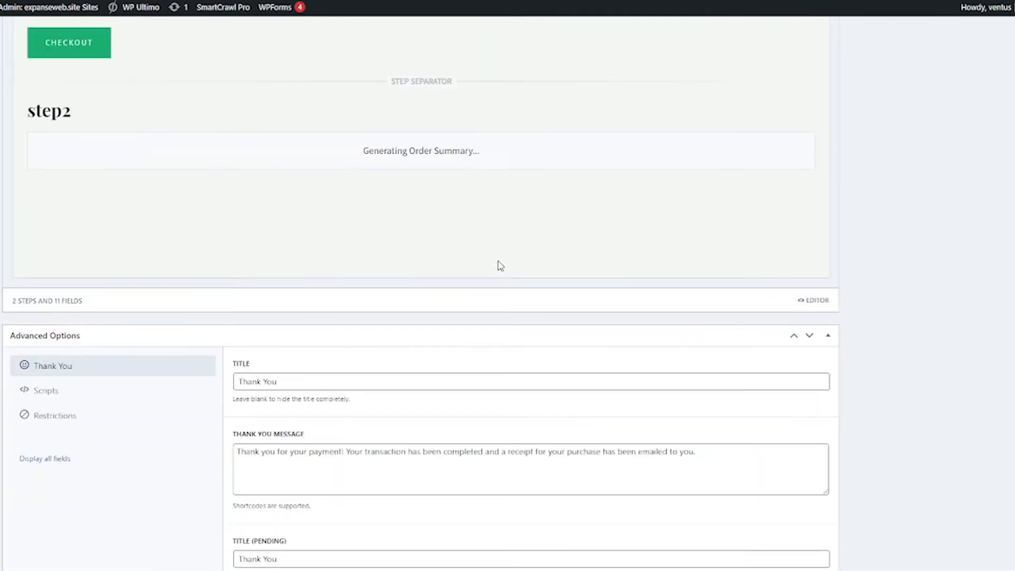
scroll(379, 229, up, 10)
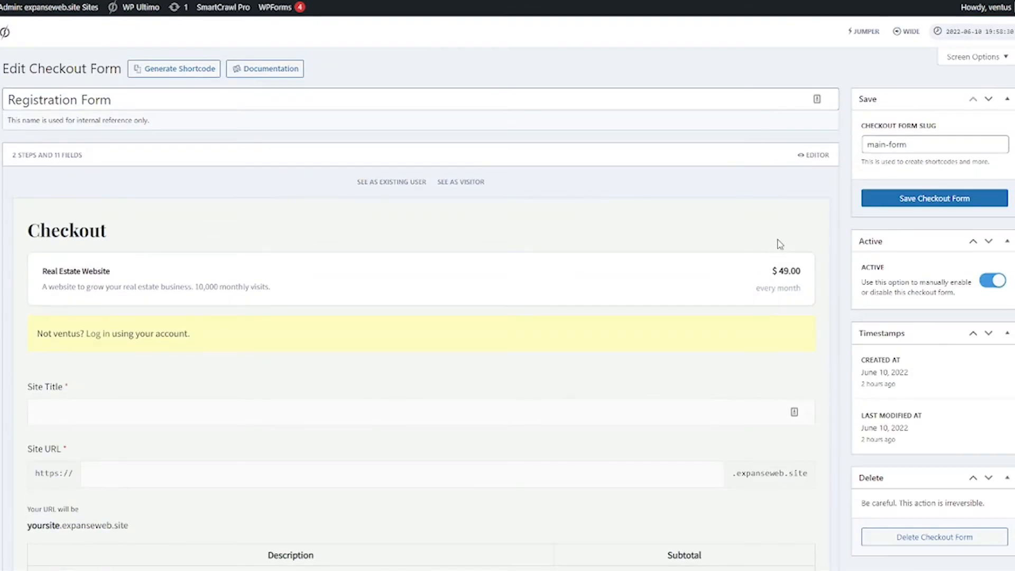
click(817, 155)
scroll(426, 333, down, 8)
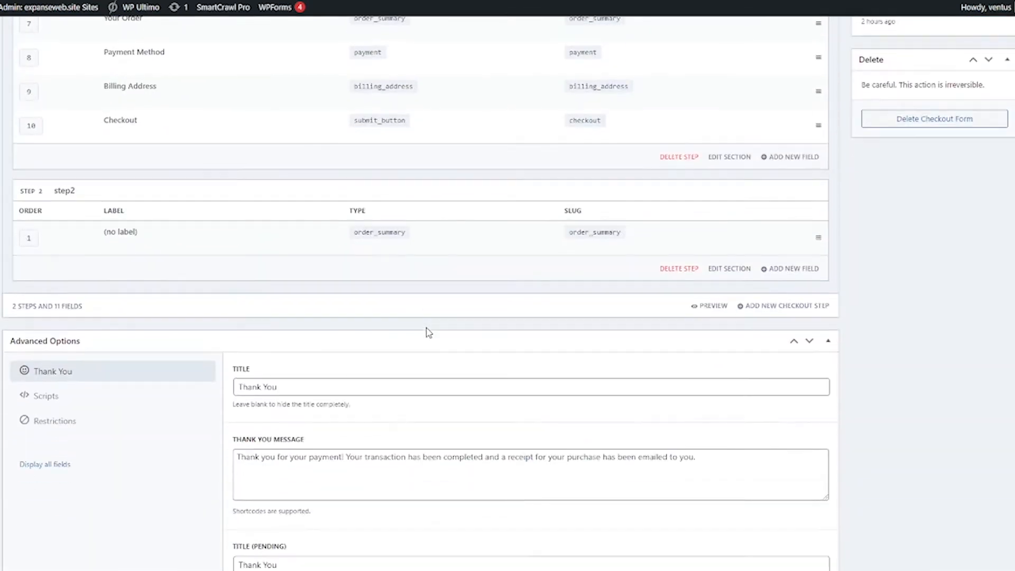
click(680, 270)
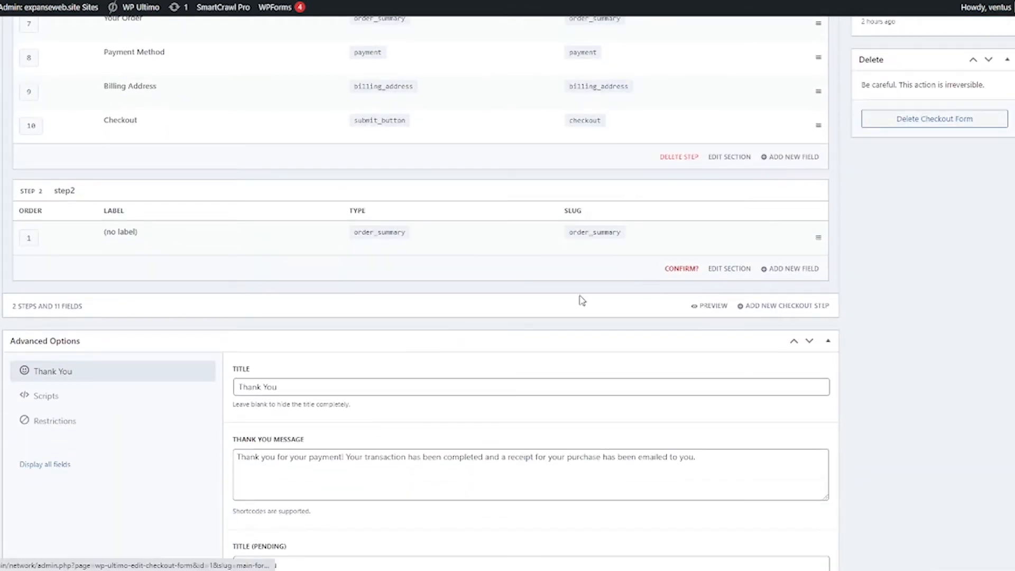
click(682, 270)
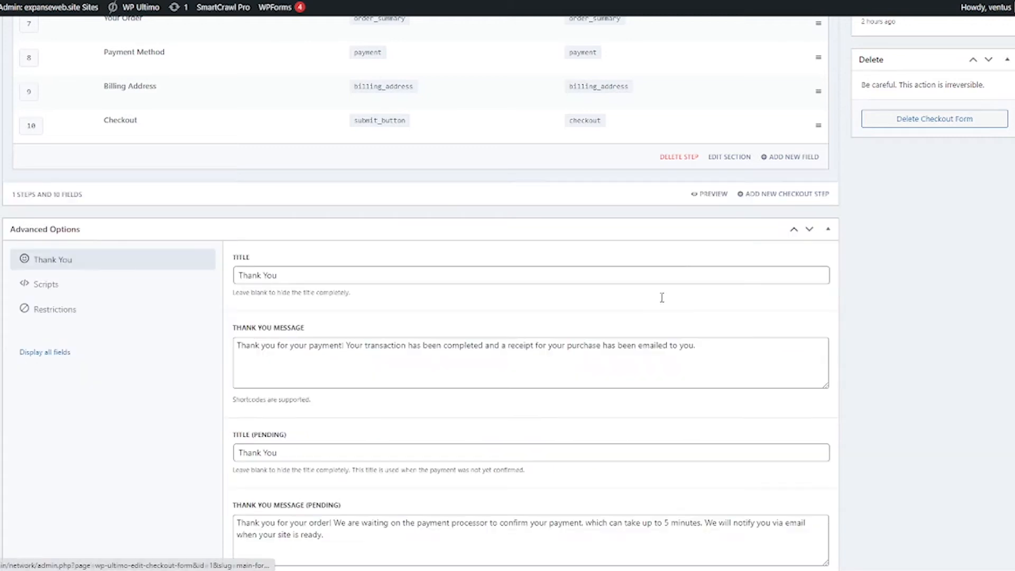
scroll(643, 328, up, 5)
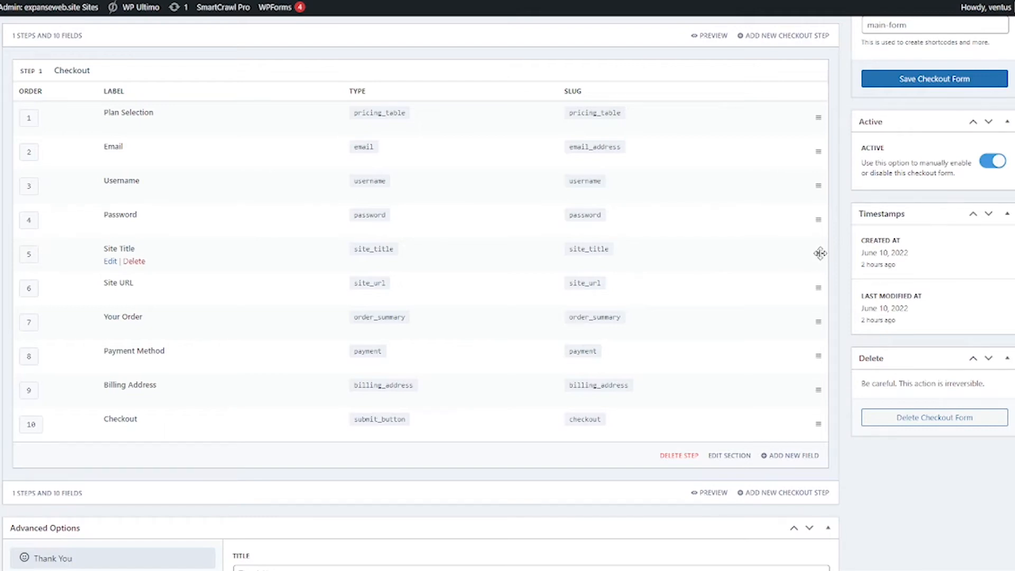
mouse_move(820, 253)
mouse_down()
mouse_move(813, 292)
mouse_move(815, 222)
mouse_move(817, 263)
mouse_up()
scroll(365, 370, down, 5)
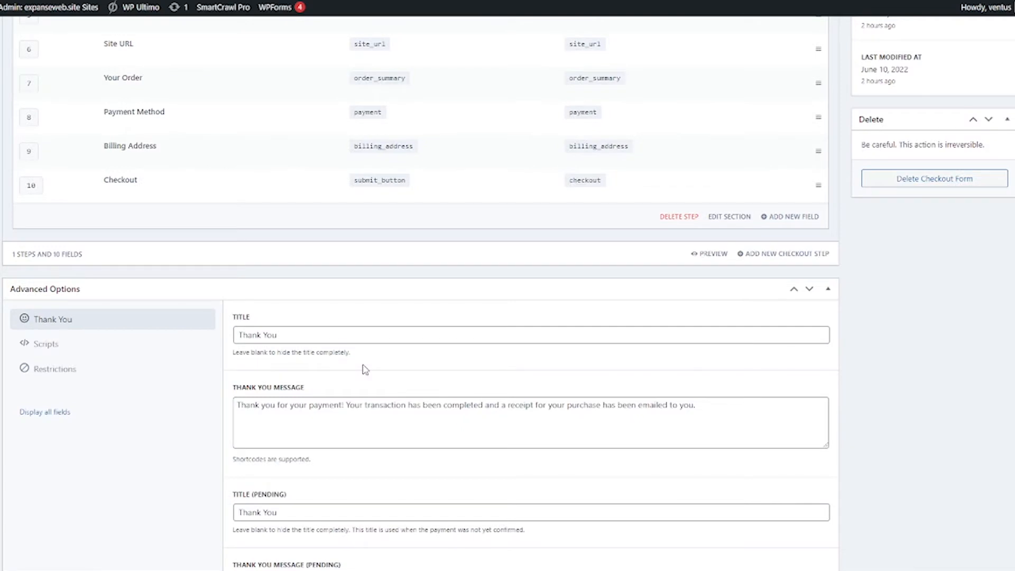
scroll(365, 369, down, 2)
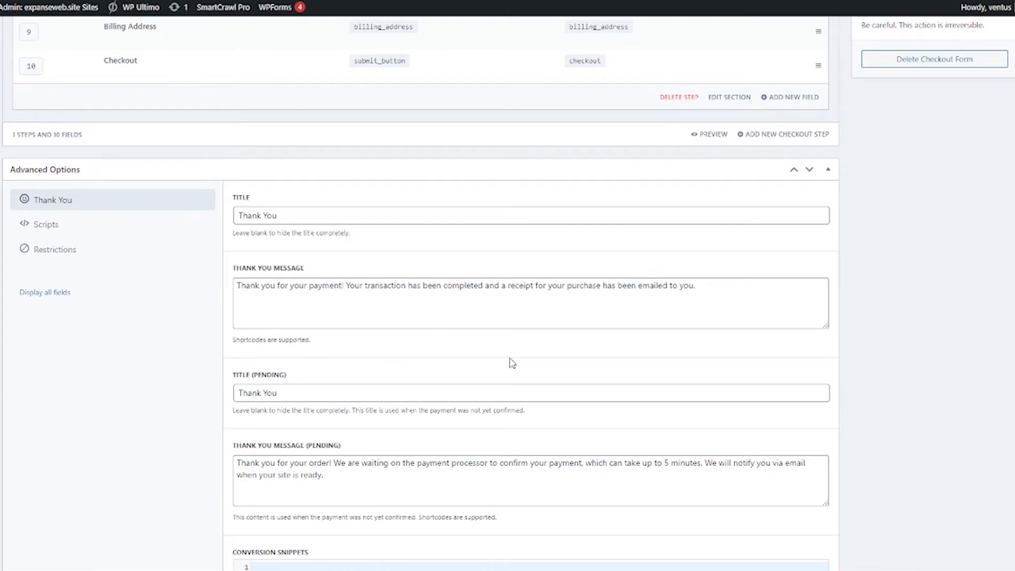
scroll(585, 377, up, 6)
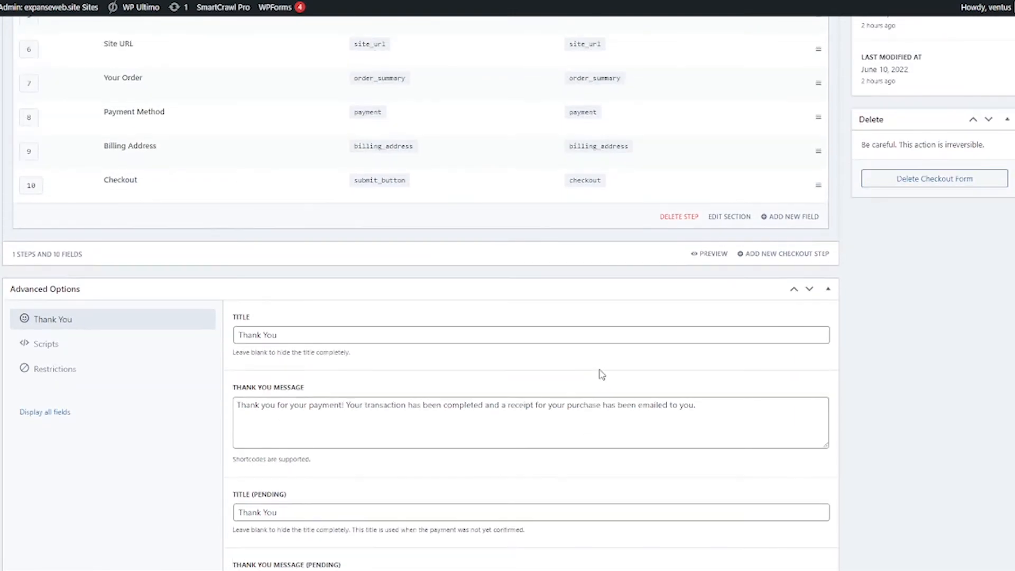
scroll(611, 379, up, 2)
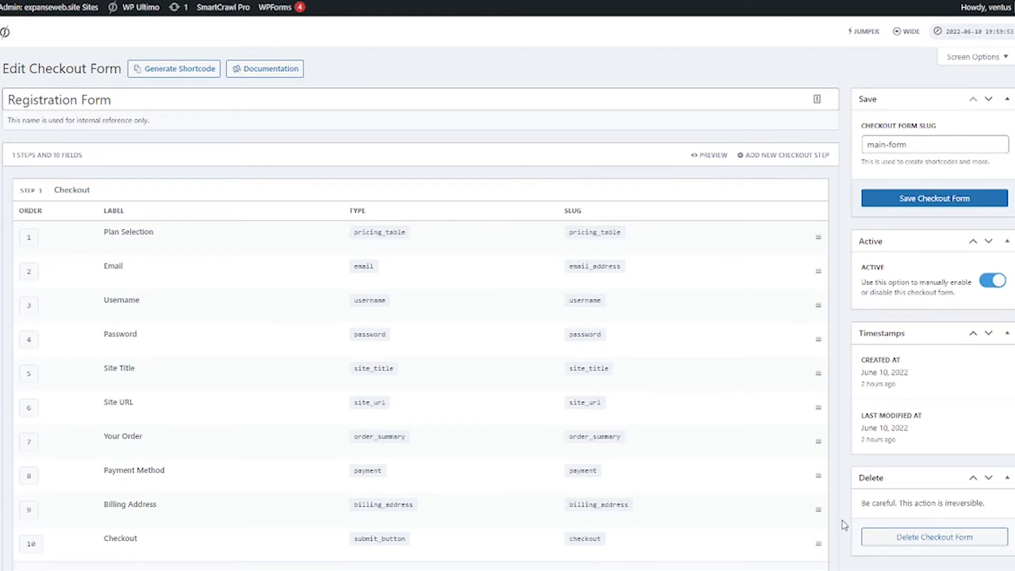
Step: Save the Registration Form and copy its generated [wu_checkout] shortcode
click(900, 198)
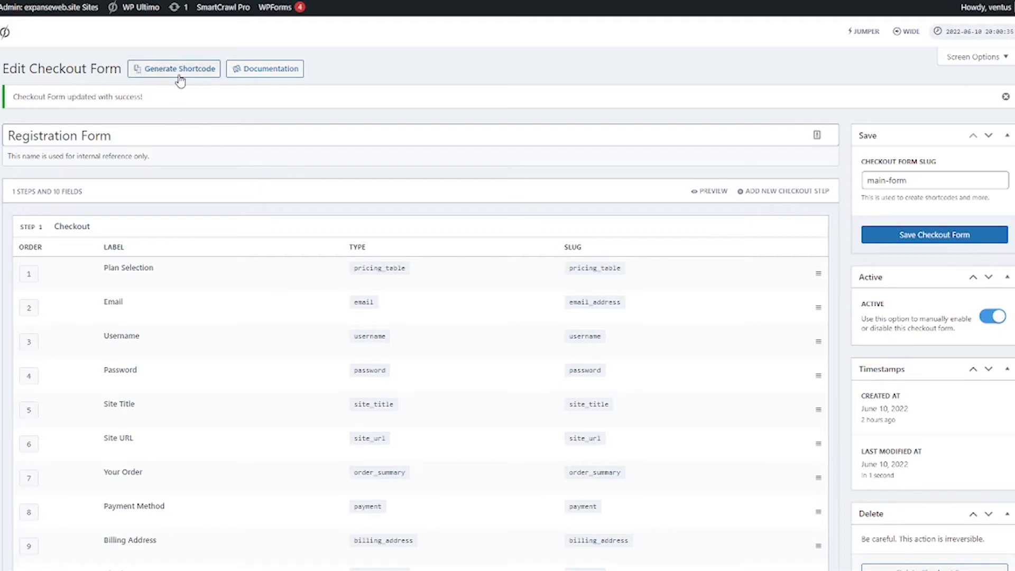
click(148, 72)
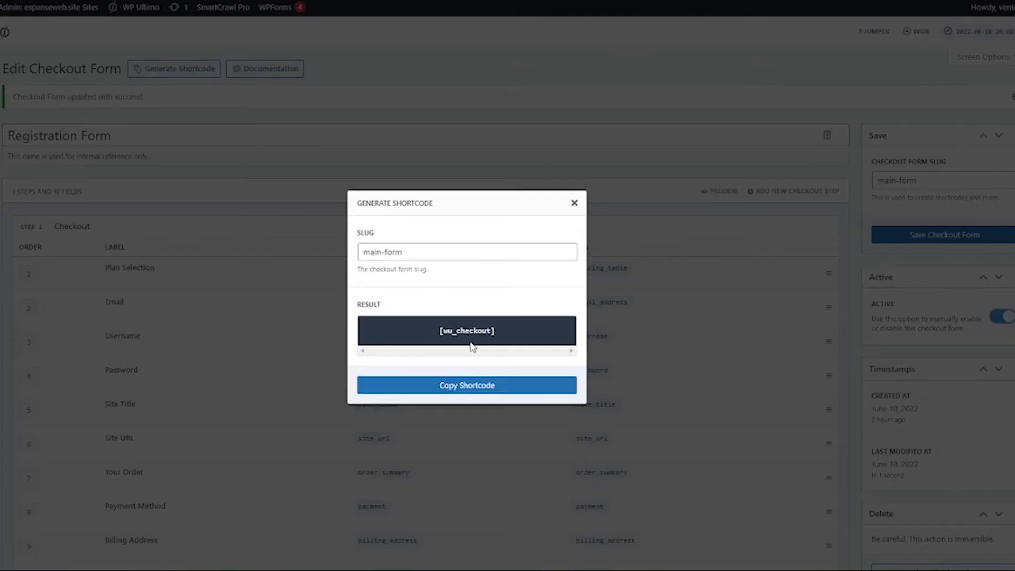
drag(430, 335, 504, 341)
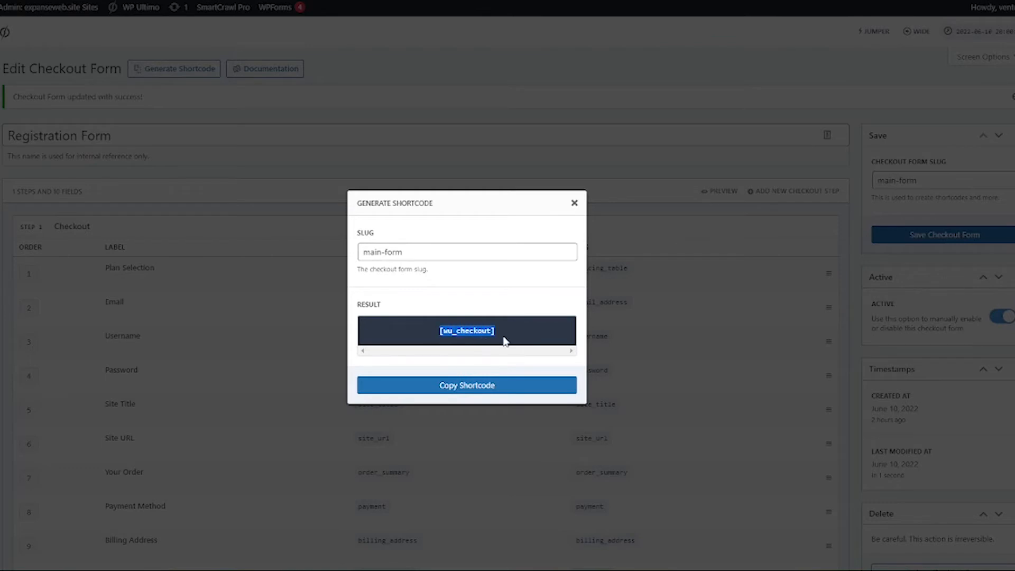
click(476, 387)
click(575, 210)
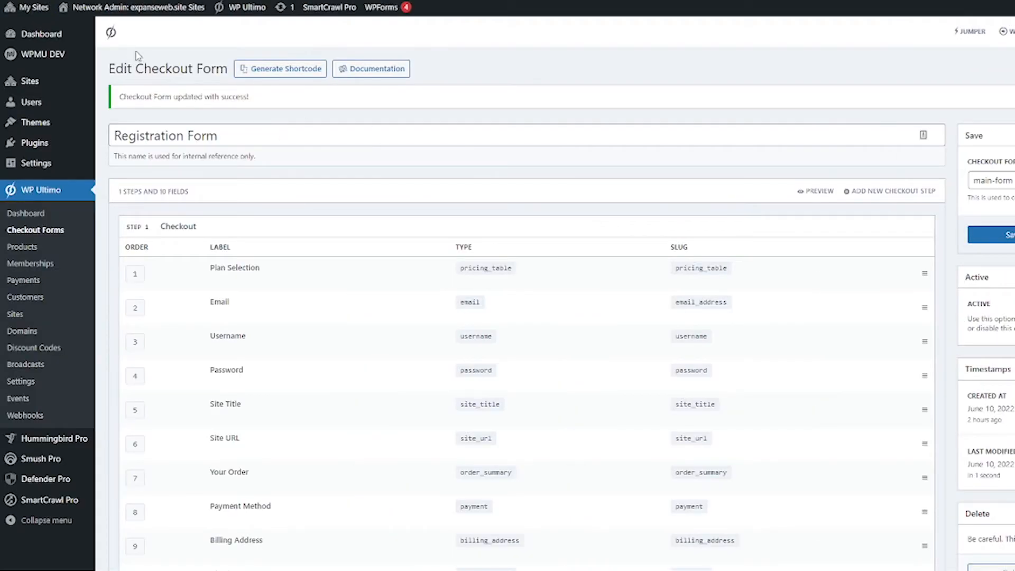
Step: Go to the Expanse Websites pages list and view the Register page on the live site
mouse_move(40, 8)
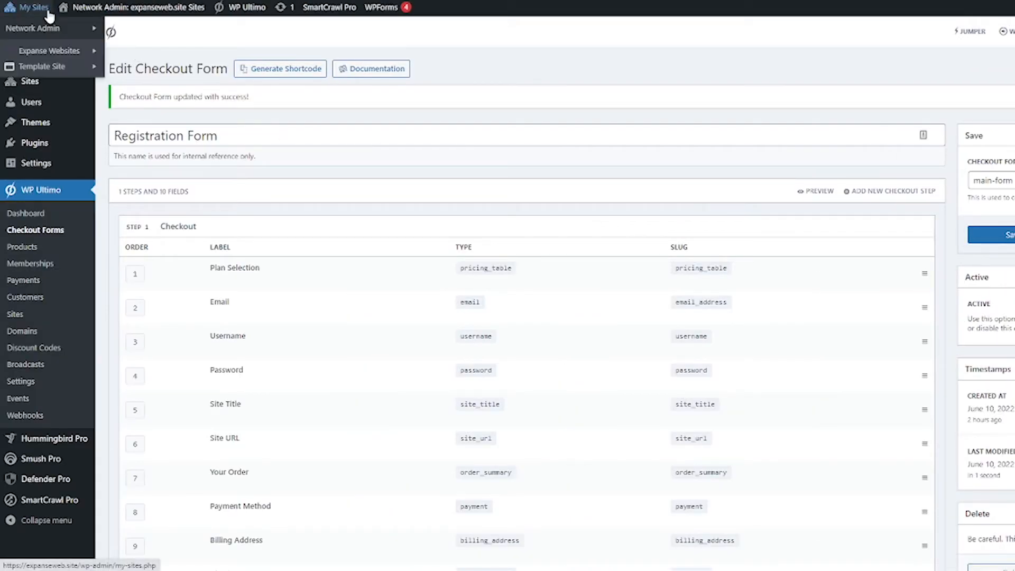
mouse_move(47, 29)
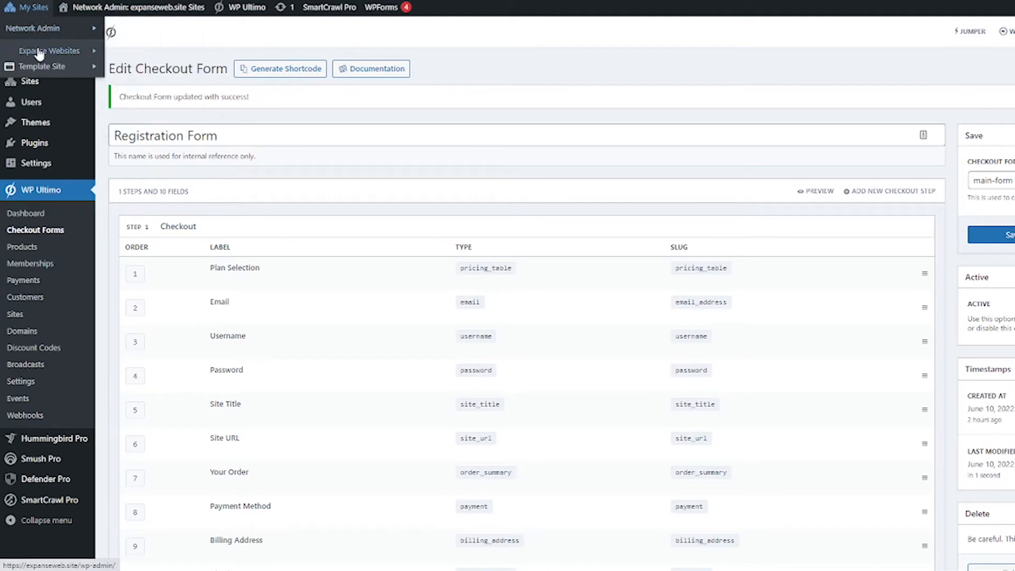
mouse_move(39, 53)
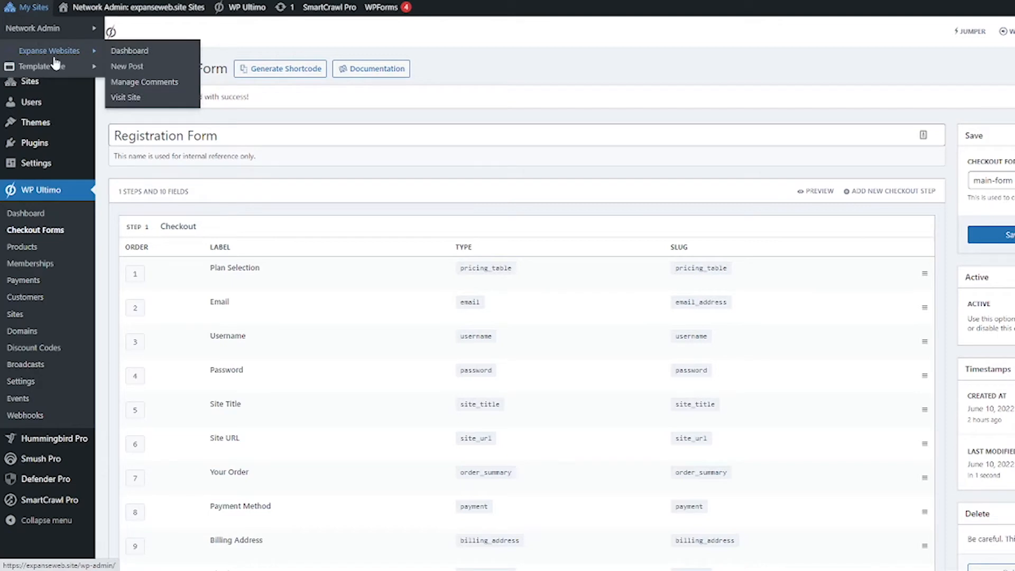
click(136, 52)
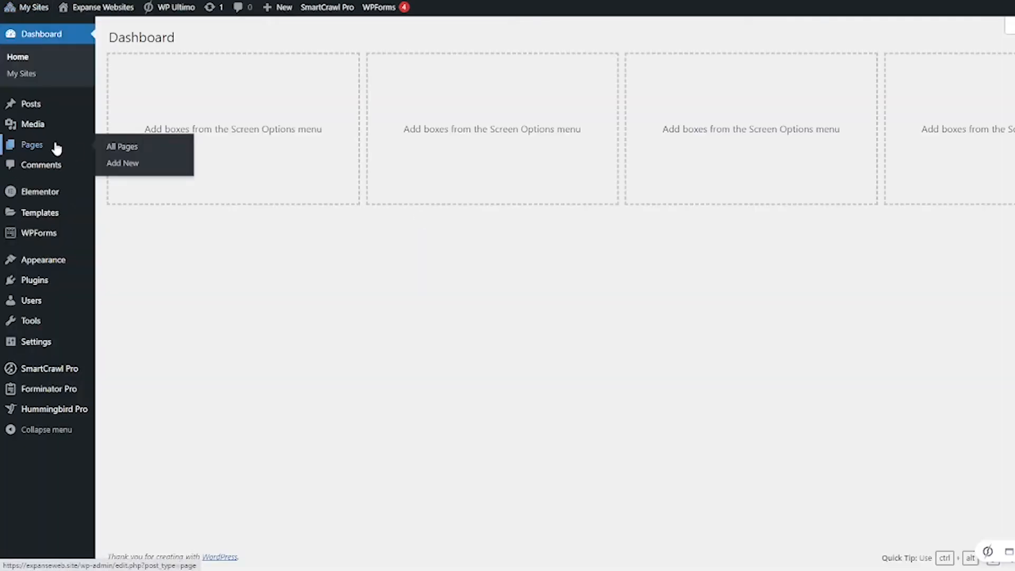
click(57, 149)
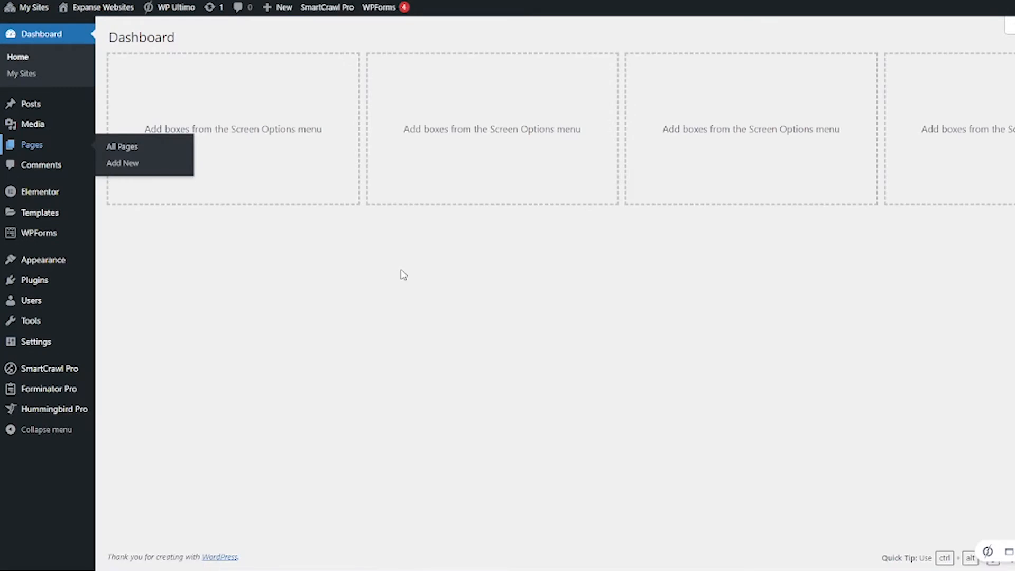
scroll(402, 274, down, 2)
scroll(401, 274, down, 5)
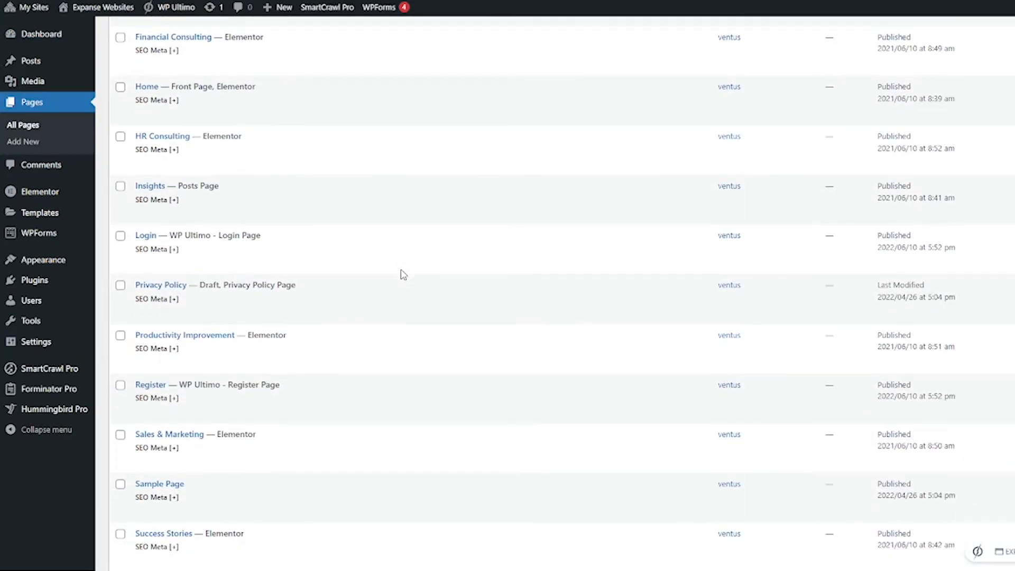
click(227, 295)
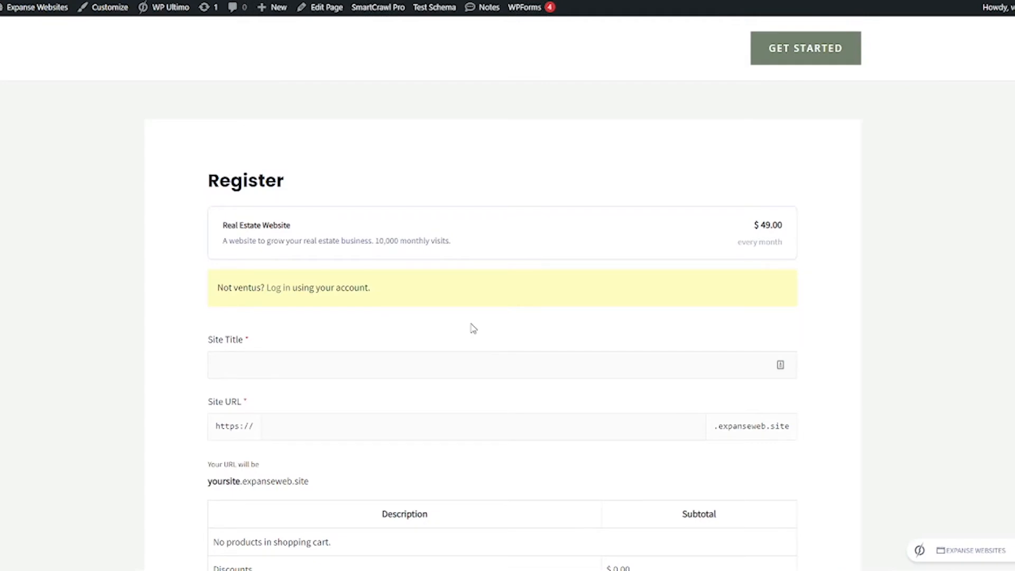
Step: Review the Register form's plan, site fields and cart, then bring up the address bar's menu
scroll(474, 328, down, 3)
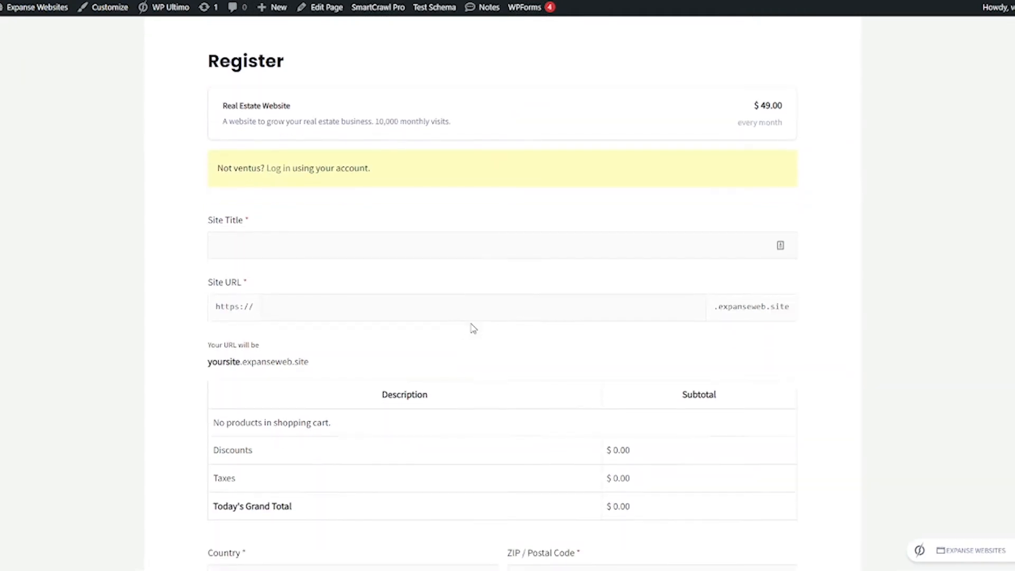
scroll(472, 329, down, 1)
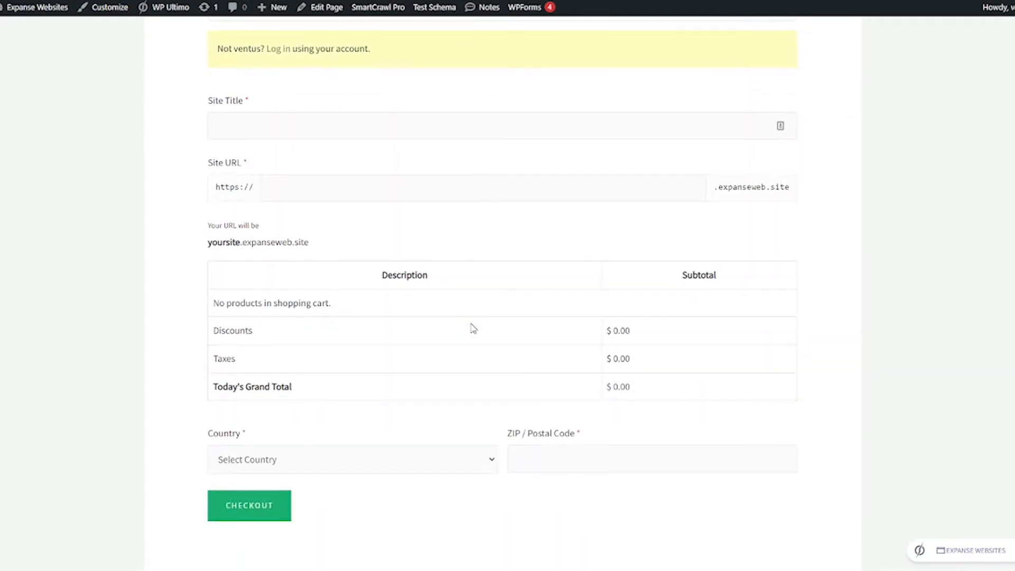
scroll(455, 325, up, 4)
scroll(460, 306, up, 1)
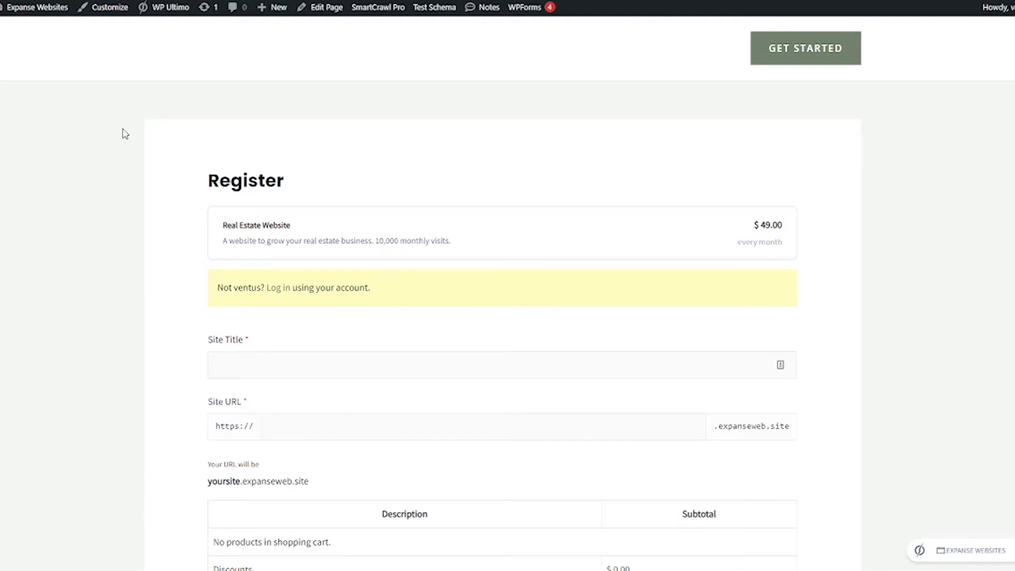
right_click(83, 2)
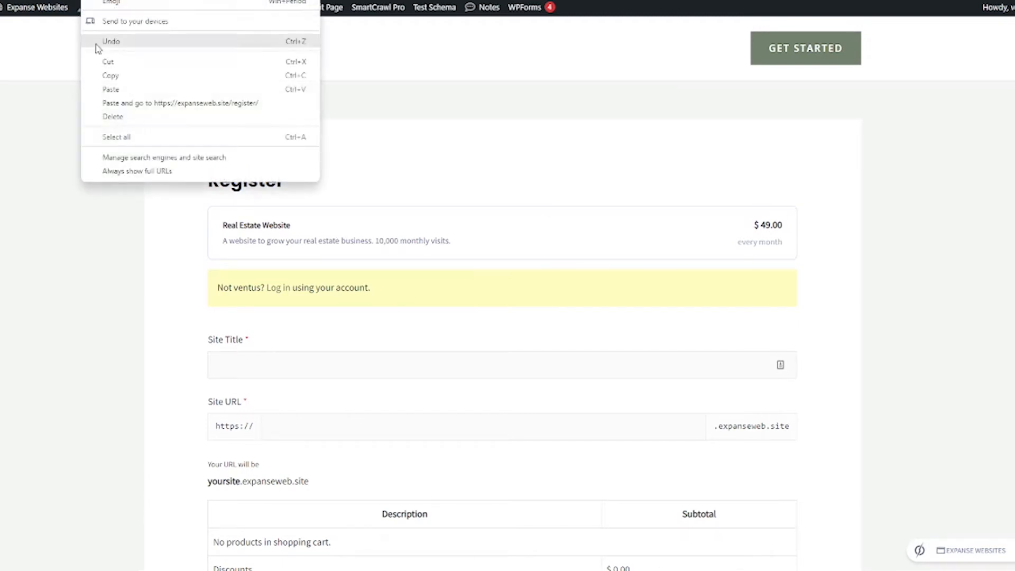
Step: Copy the register URL and, in an Incognito window, enter a test email and username
click(106, 74)
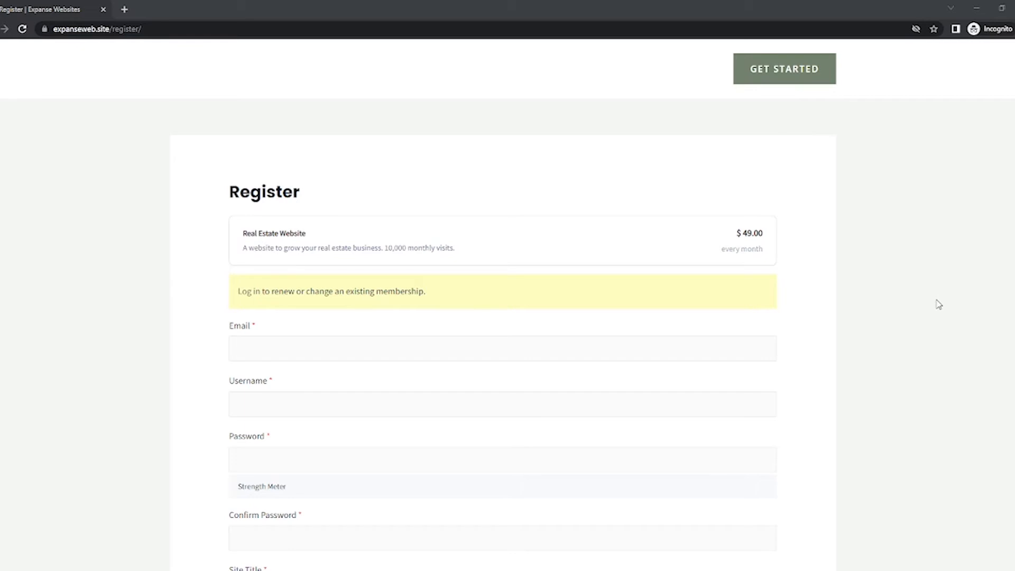
click(715, 354)
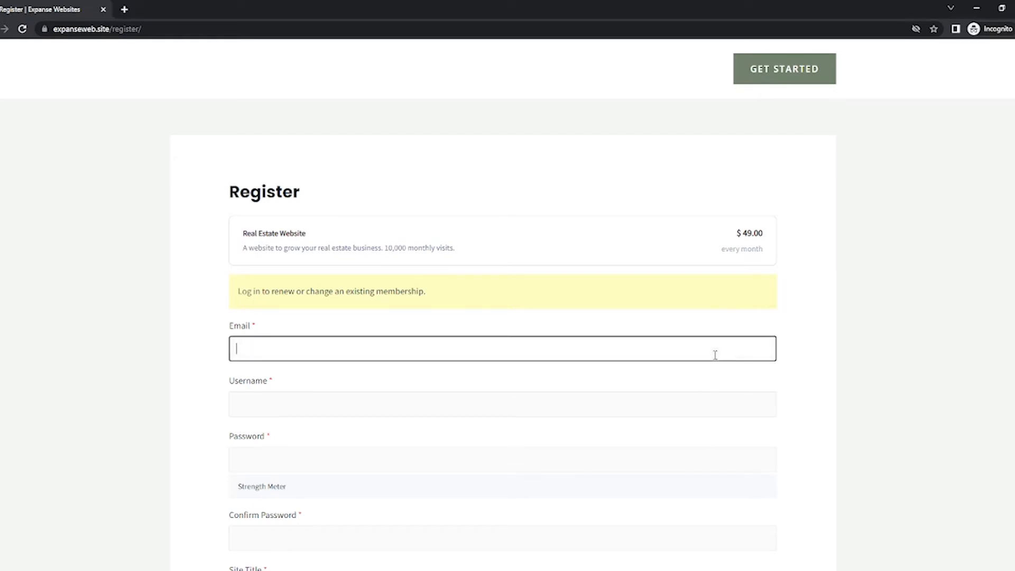
text(test@test.com)
click(699, 401)
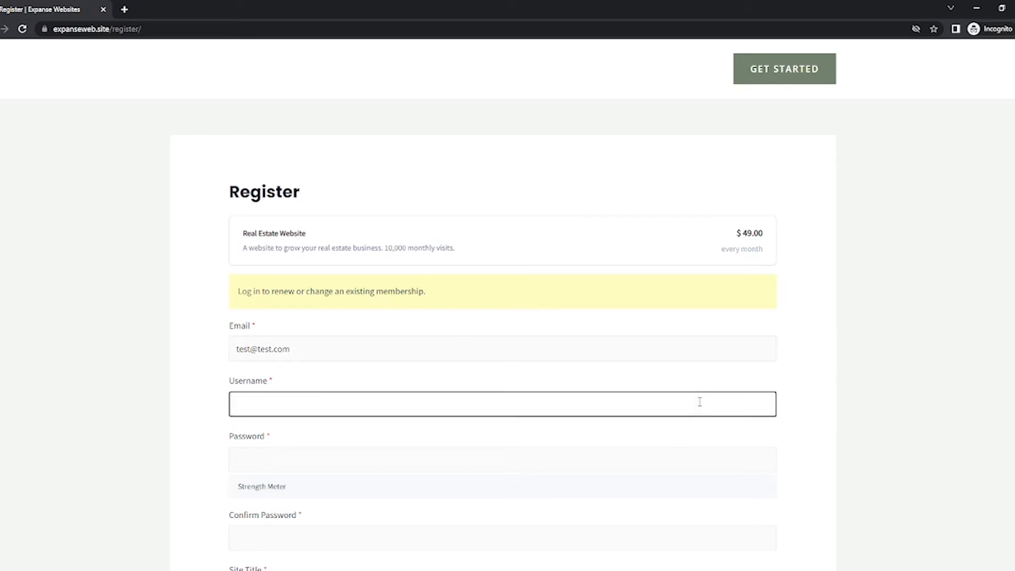
text(test)
Step: Replace the suggested password with a strong password and confirm it
scroll(555, 450, down, 1)
click(530, 395)
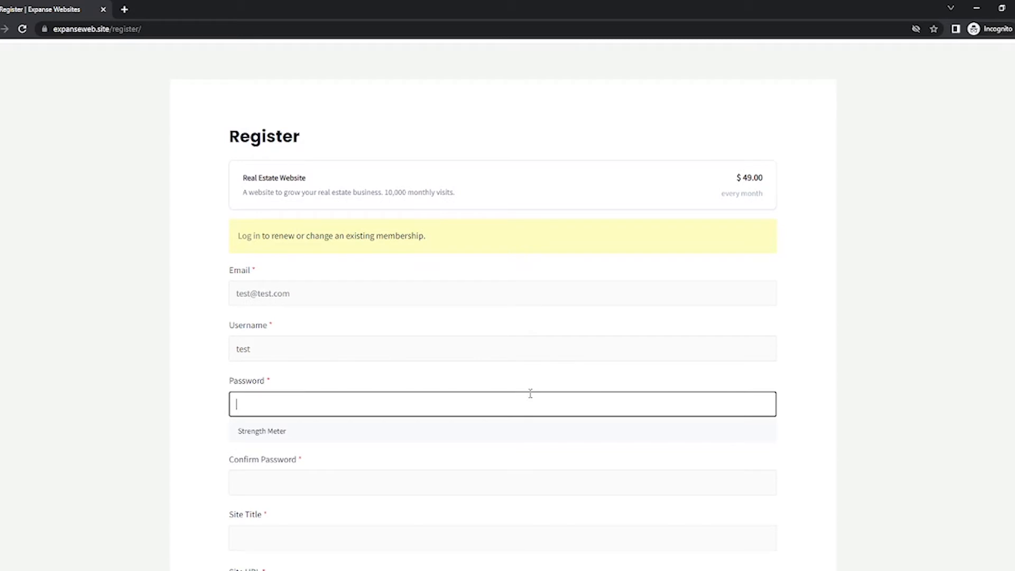
text(test123)
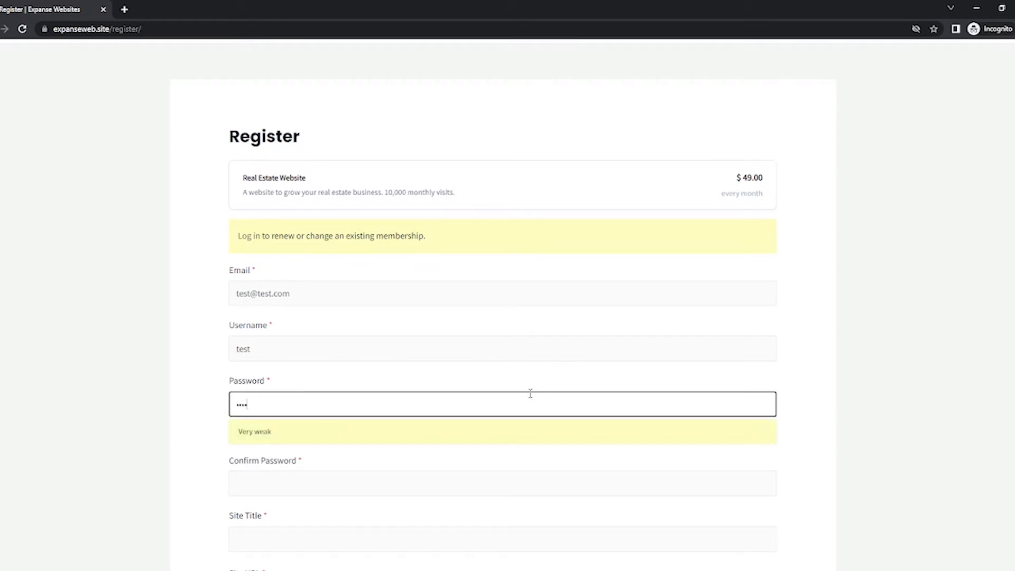
text(test)
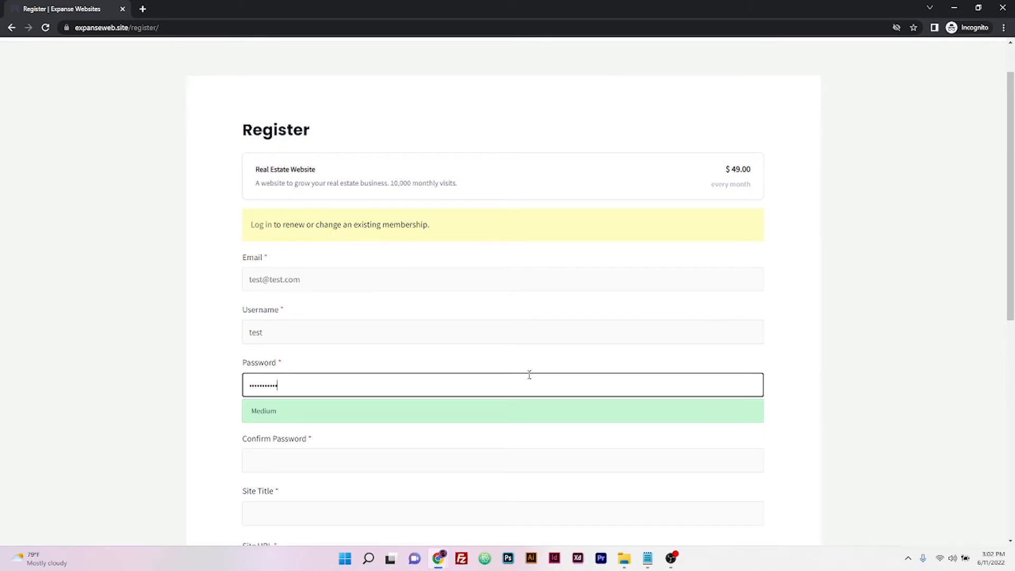
key(ctrl+a)
key(BackSpace)
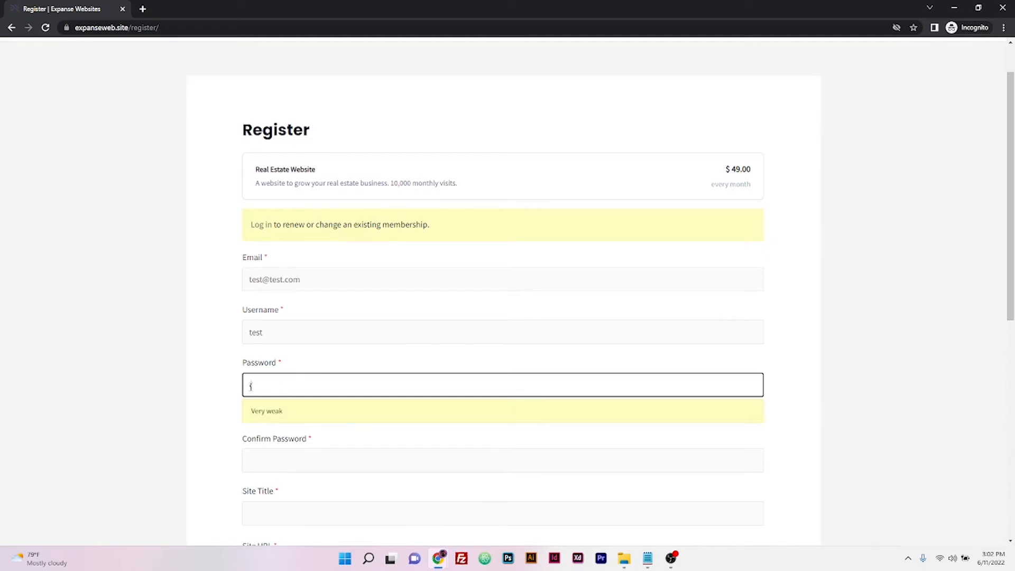
text(•••••••••••)
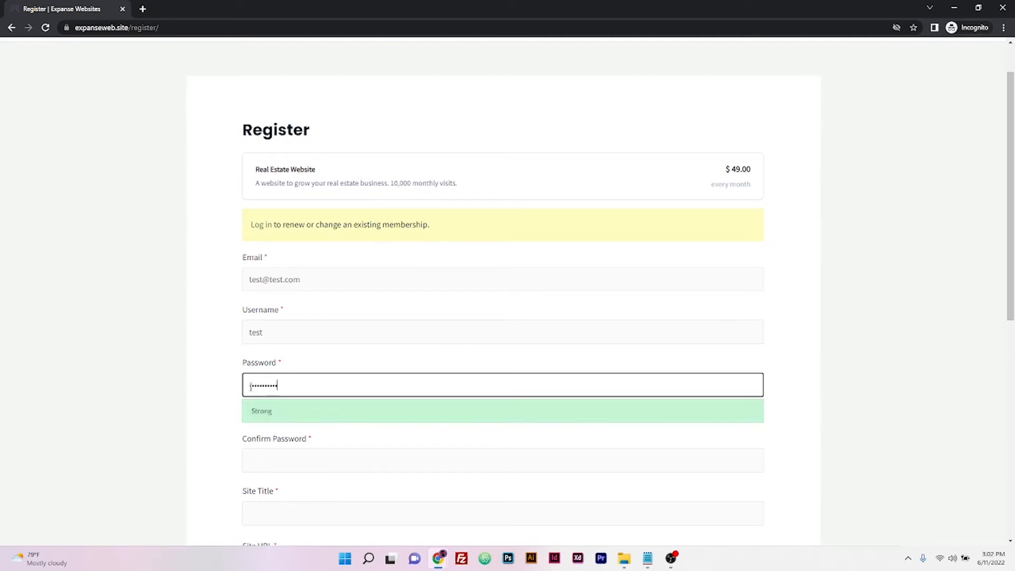
key(Tab)
text(•••••••••••)
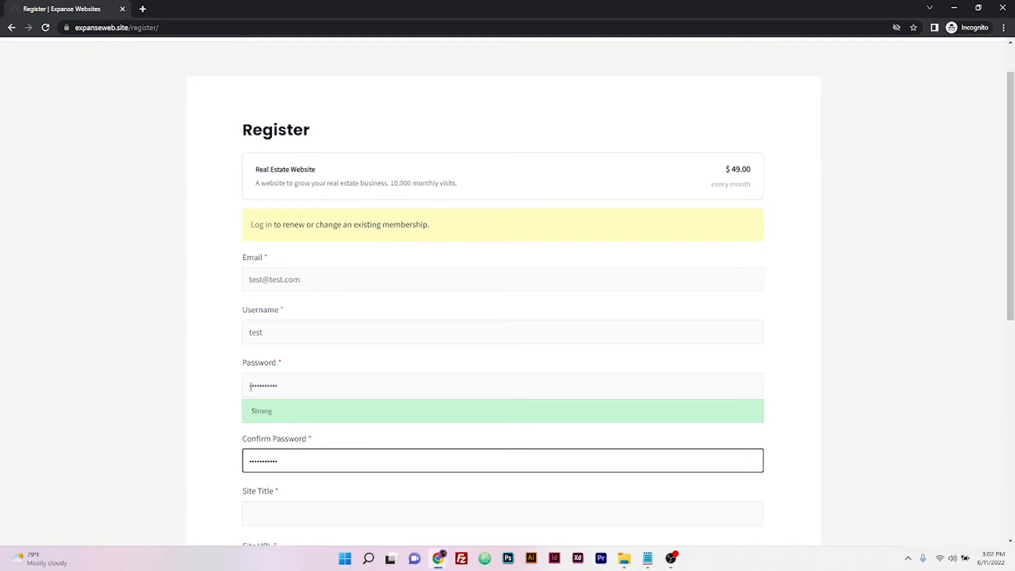
Step: Set Site Title to 'test' and the site URL to test.expanseweb.site
scroll(208, 405, down, 2)
key(Tab)
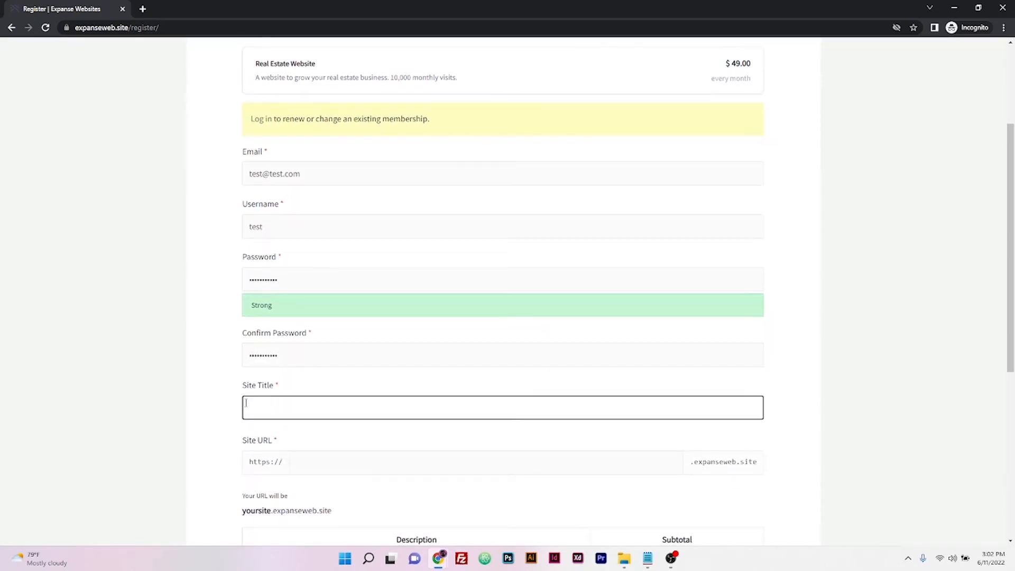
text(test)
scroll(246, 403, down, 2)
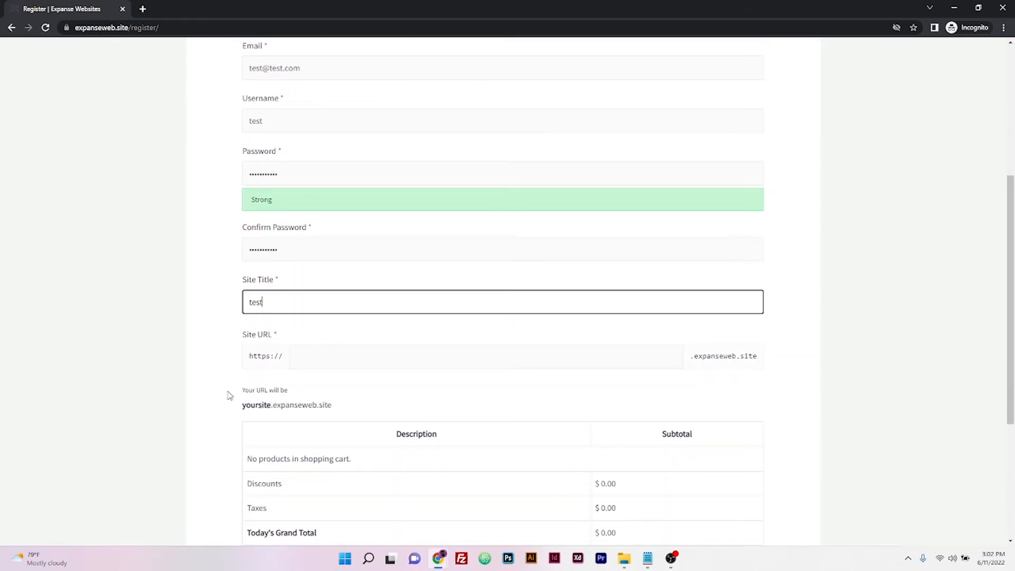
click(340, 358)
text(test)
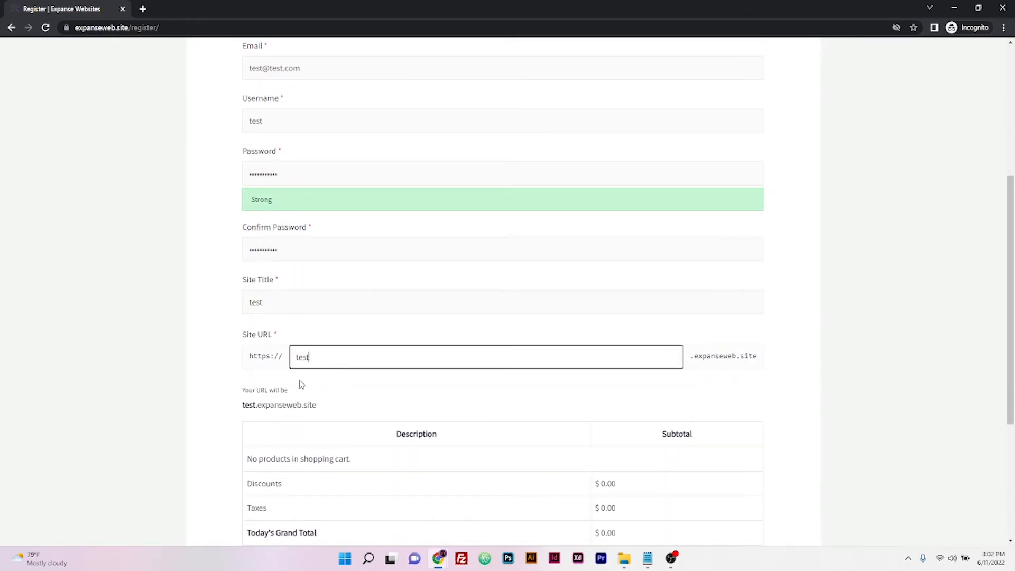
scroll(228, 403, down, 1)
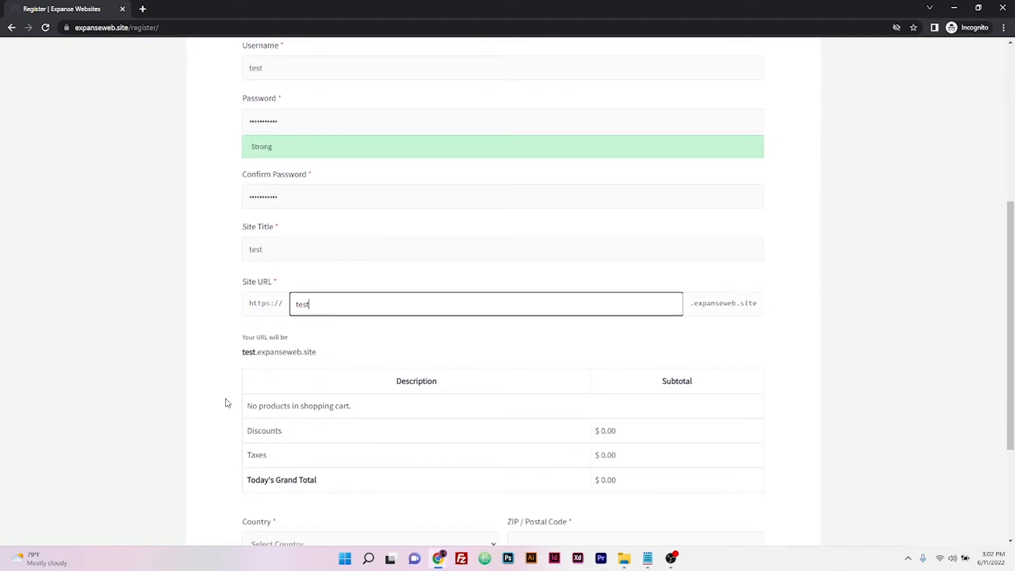
scroll(227, 403, up, 6)
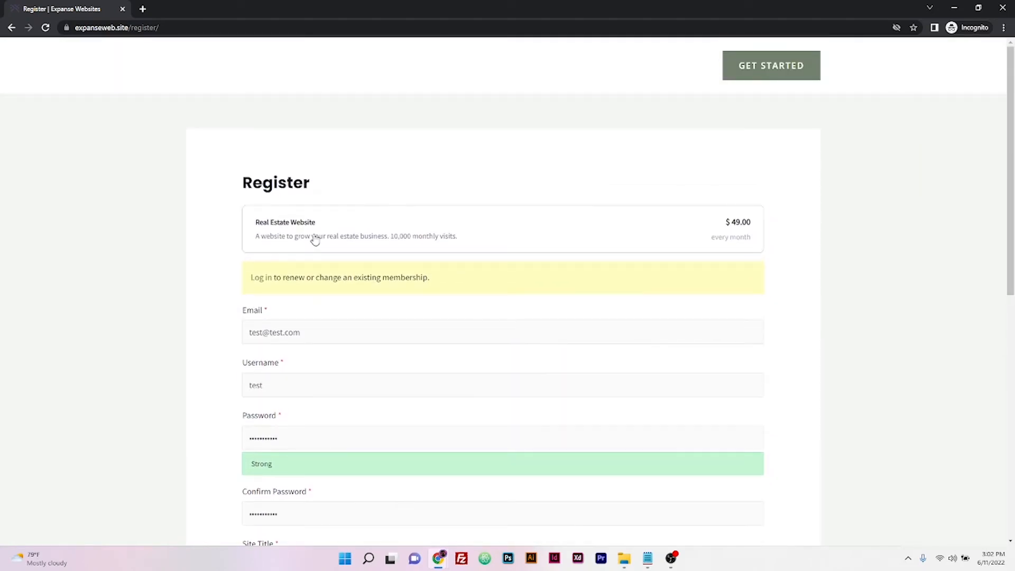
Step: Choose the Real Estate Website plan and check the cart: $0.00 today, $49.00 due July 11, 2022
click(314, 238)
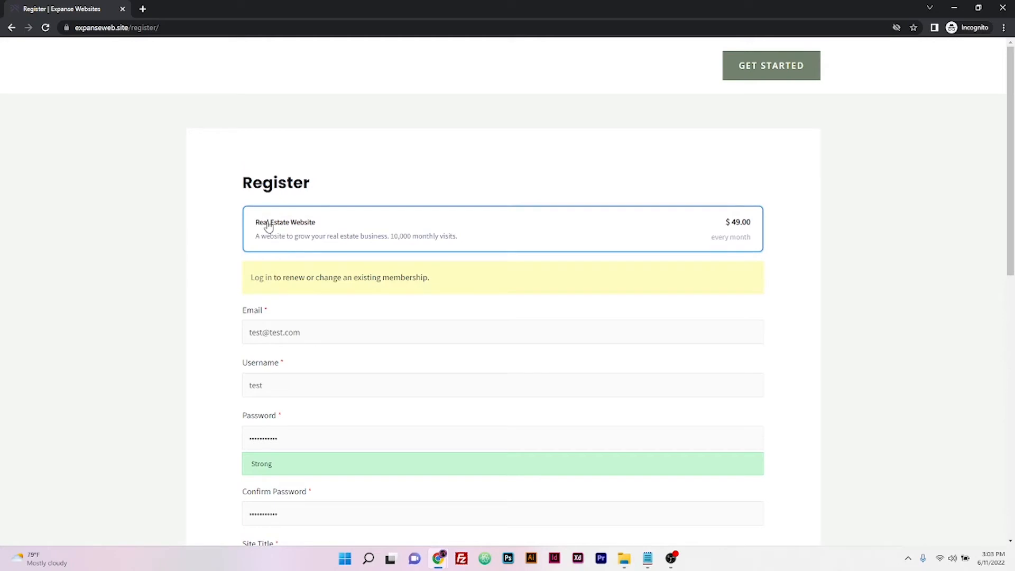
scroll(200, 335, down, 4)
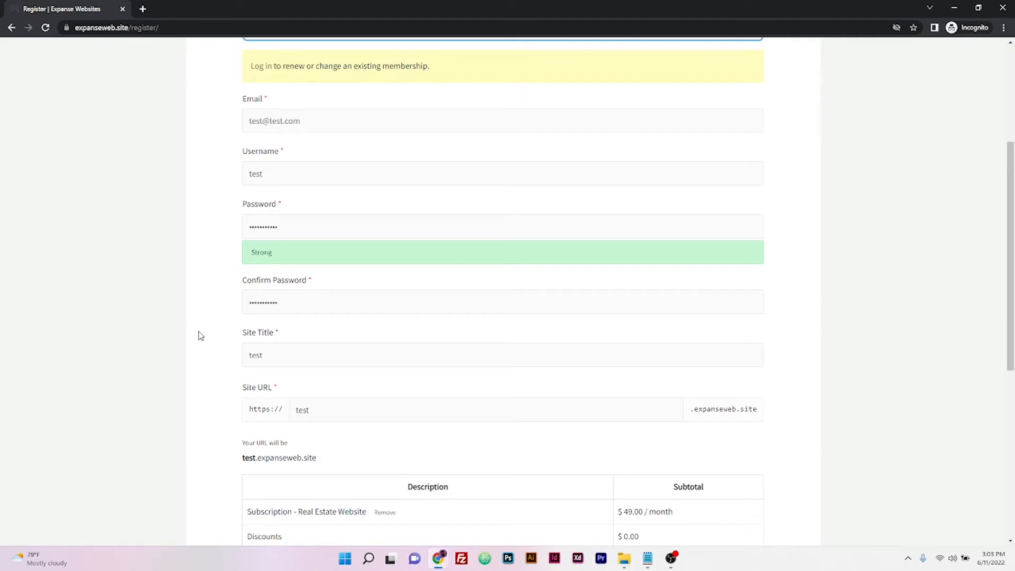
scroll(200, 335, down, 1)
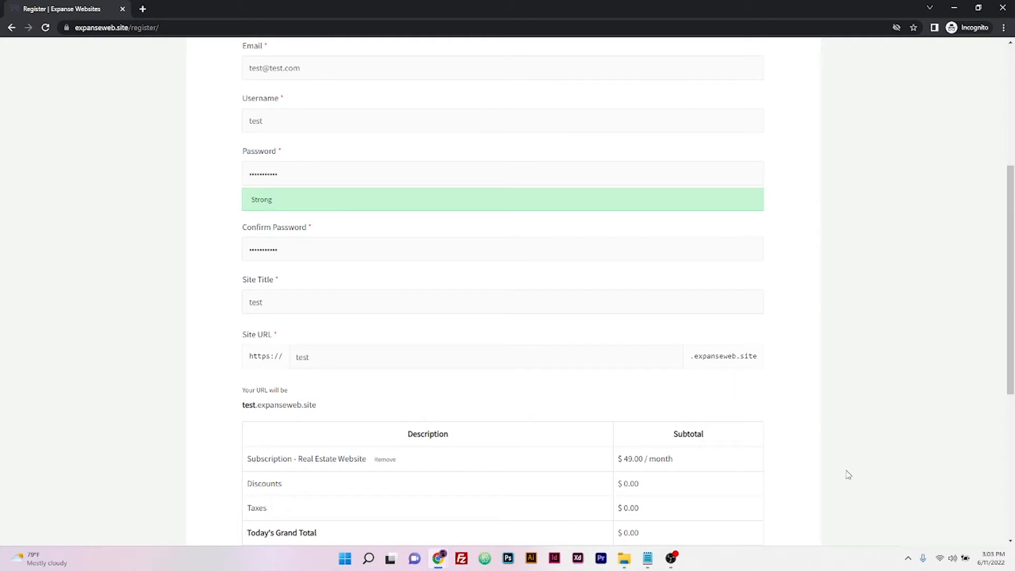
scroll(194, 288, down, 1)
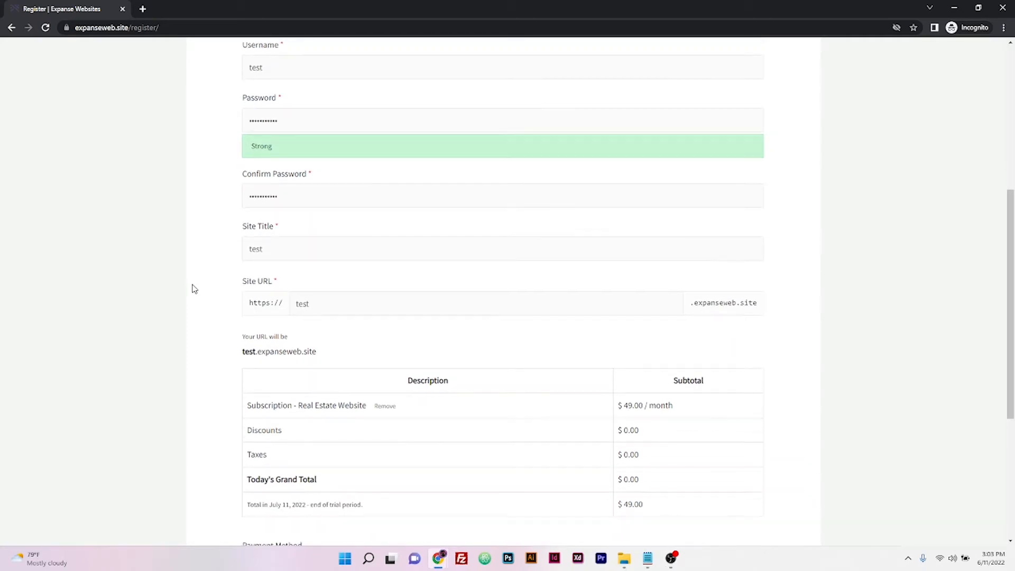
scroll(193, 288, down, 4)
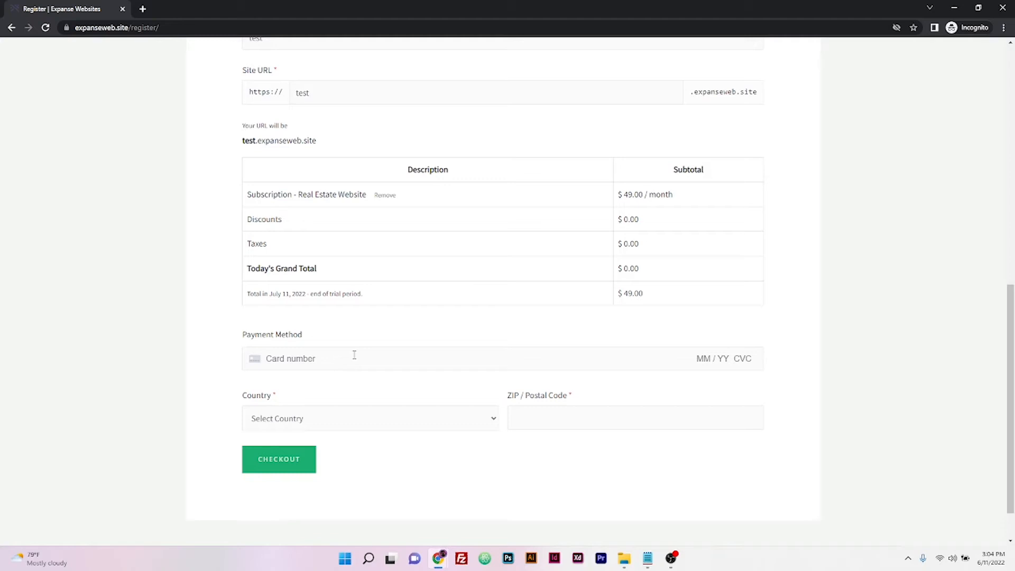
click(412, 358)
text(4242 4242 4242 4242 04 / 2)
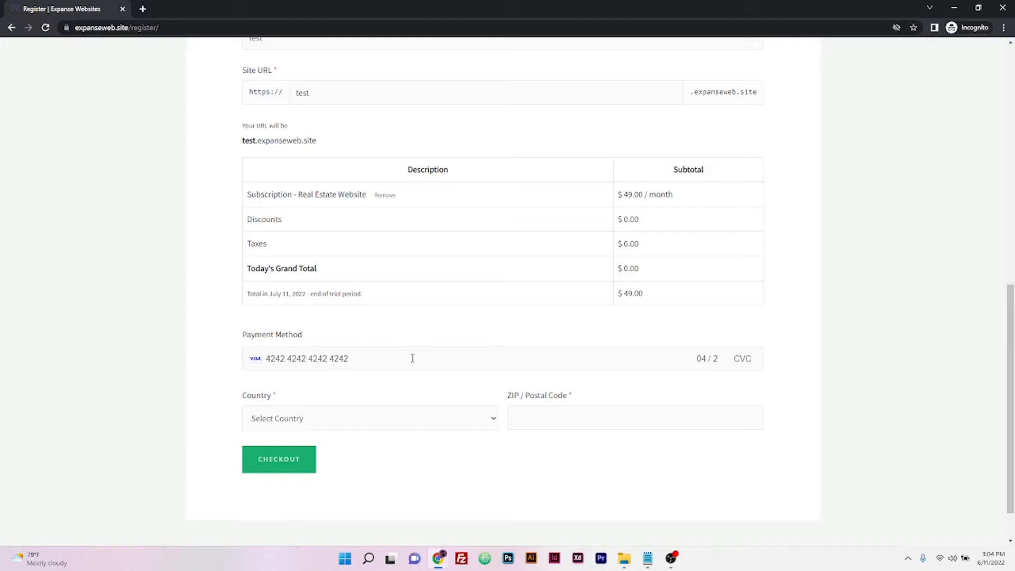
text(5 123)
Step: Set Country to United States (US) with ZIP 33301 and submit the checkout
click(383, 428)
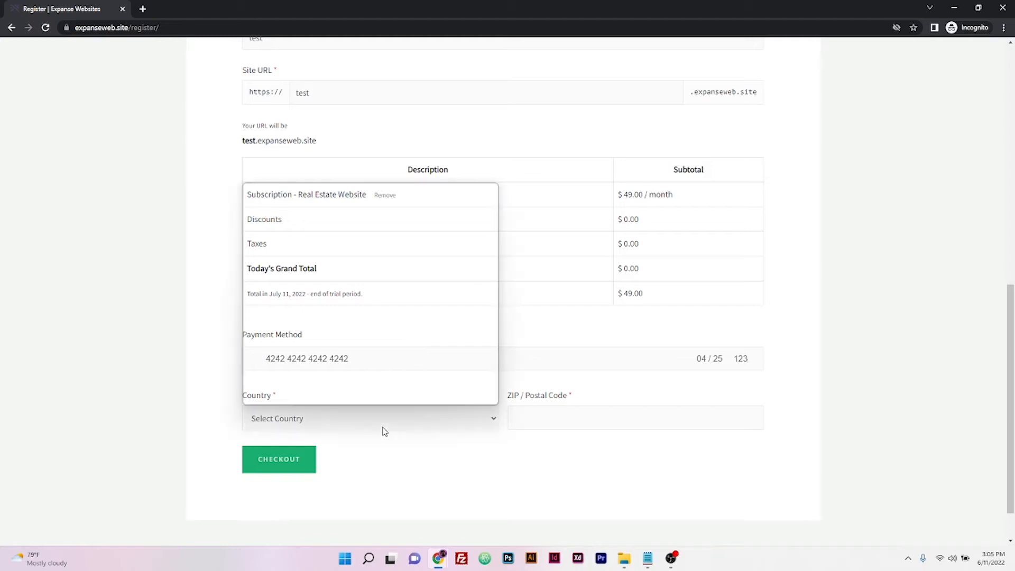
scroll(388, 384, down, 20)
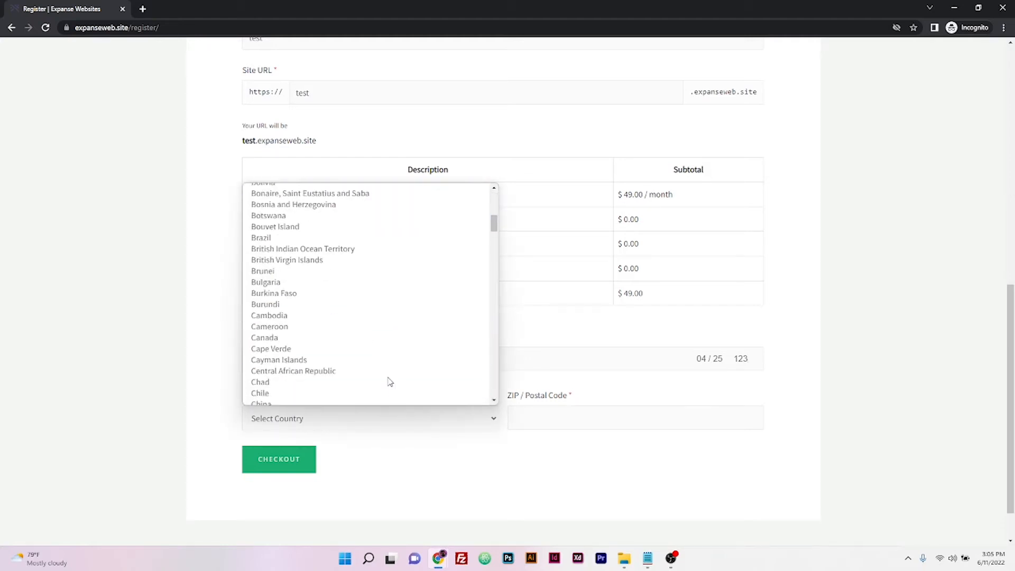
scroll(390, 382, down, 5)
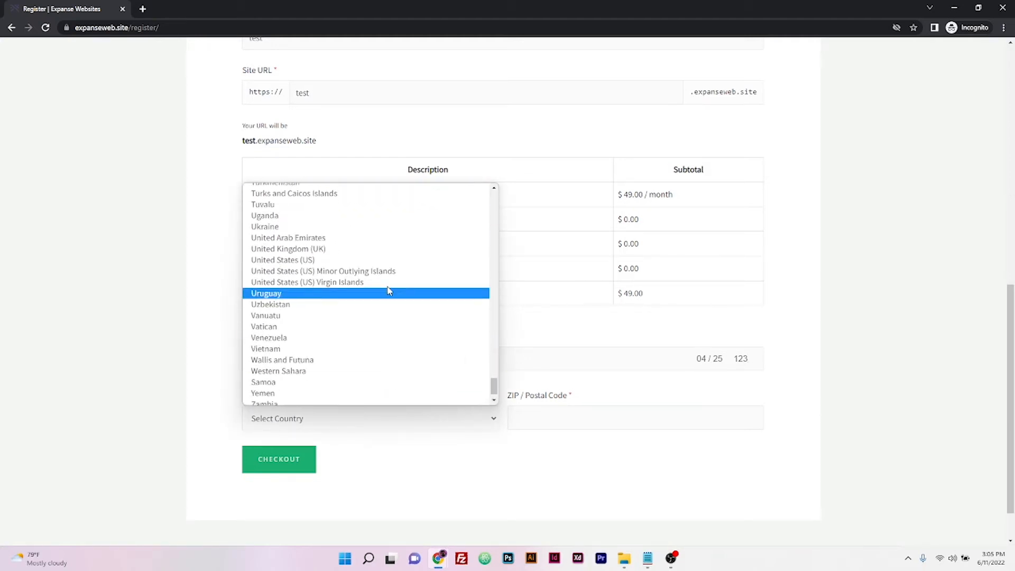
click(382, 262)
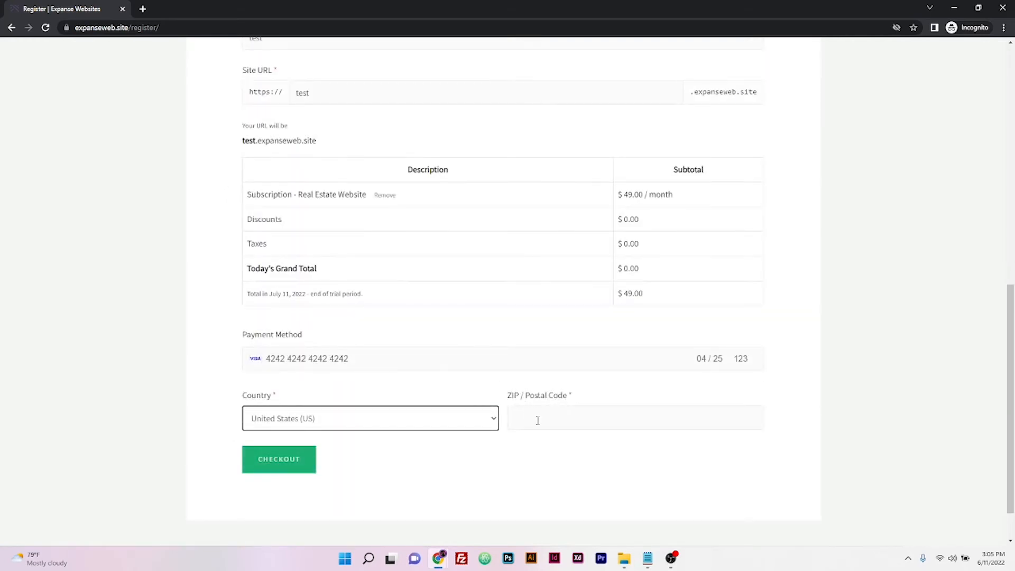
click(538, 421)
text(33301)
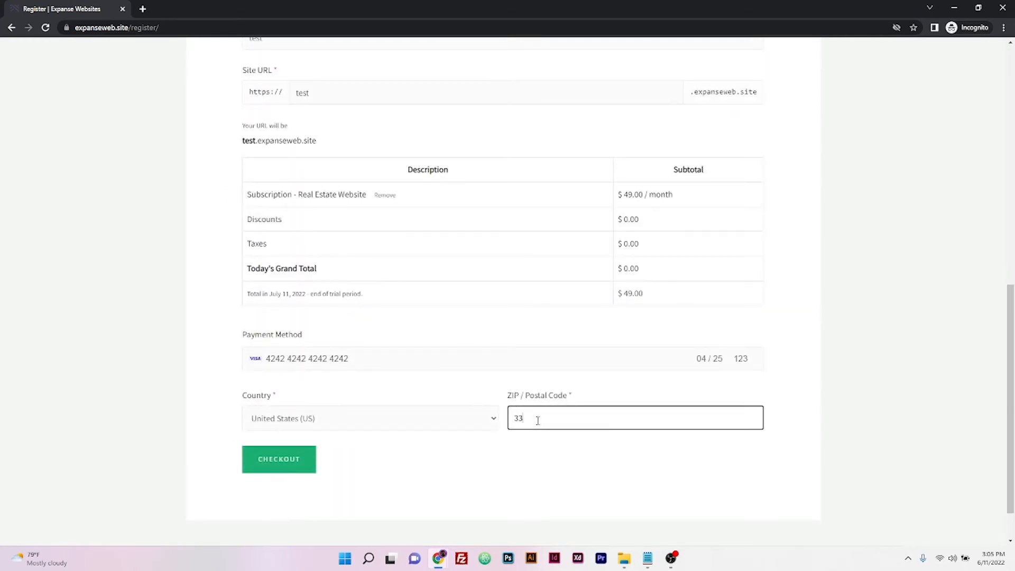
click(272, 461)
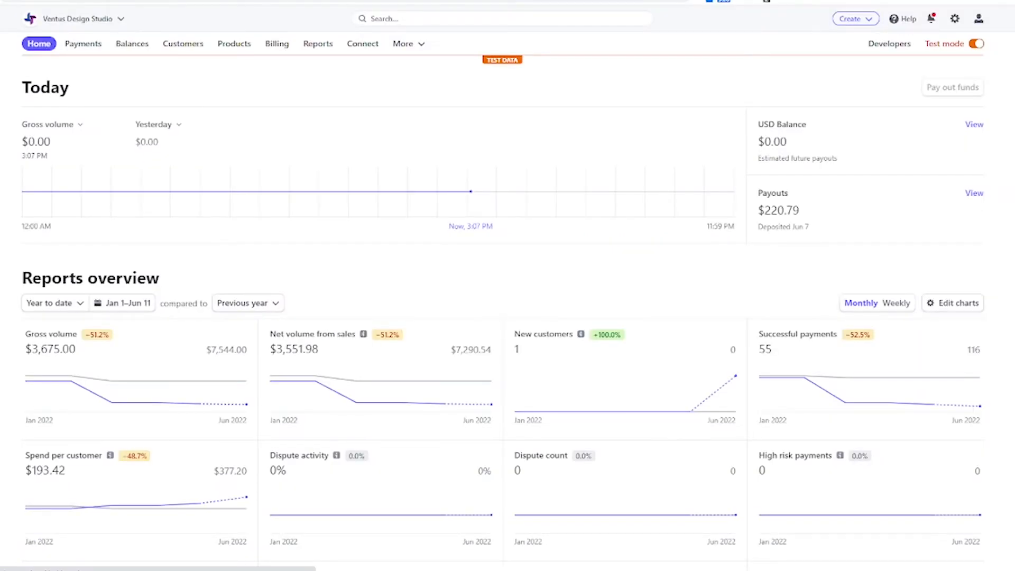
Step: Open the newest customer in Stripe's Customers list to see its trialing Real Estate Website subscription
click(183, 44)
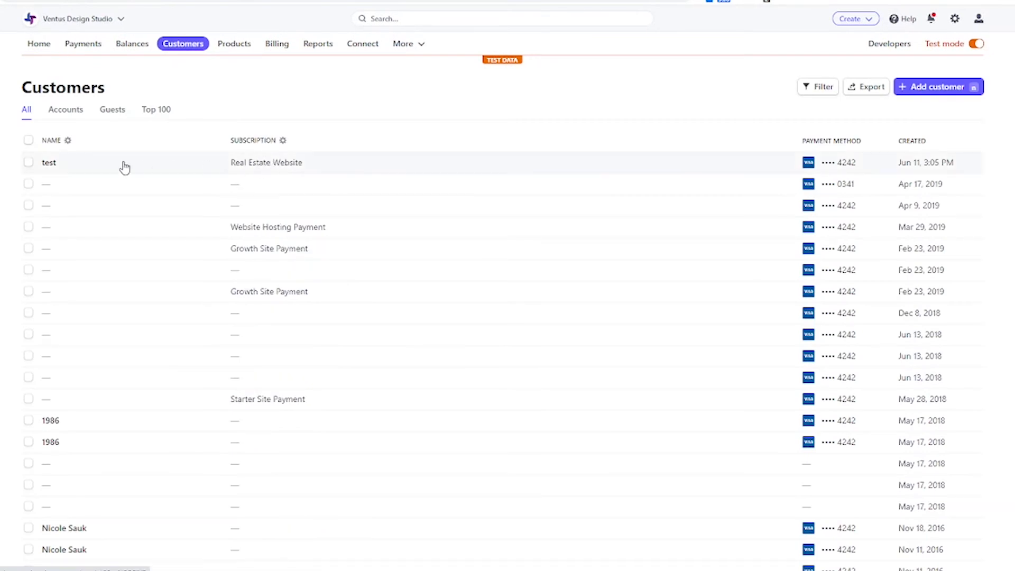
click(201, 171)
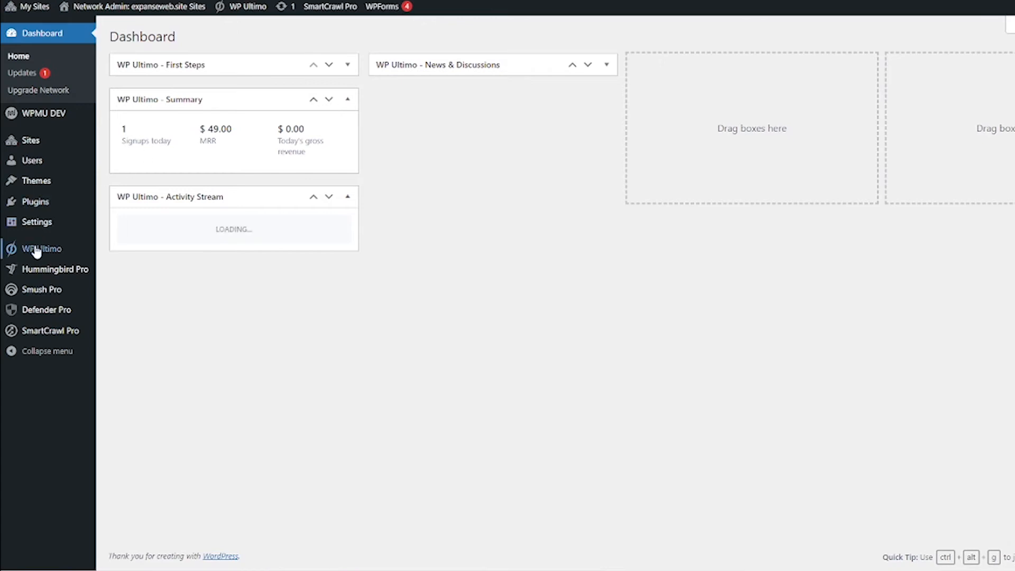
Step: Open the WP Ultimo dashboard, dismiss the tour popup, then go to the Memberships list
mouse_move(36, 252)
click(131, 252)
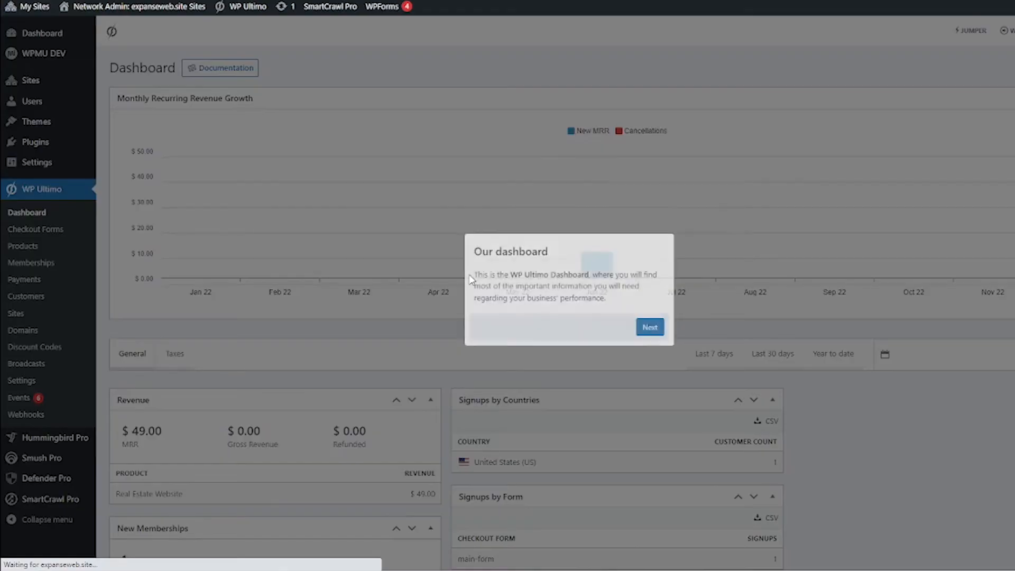
click(469, 277)
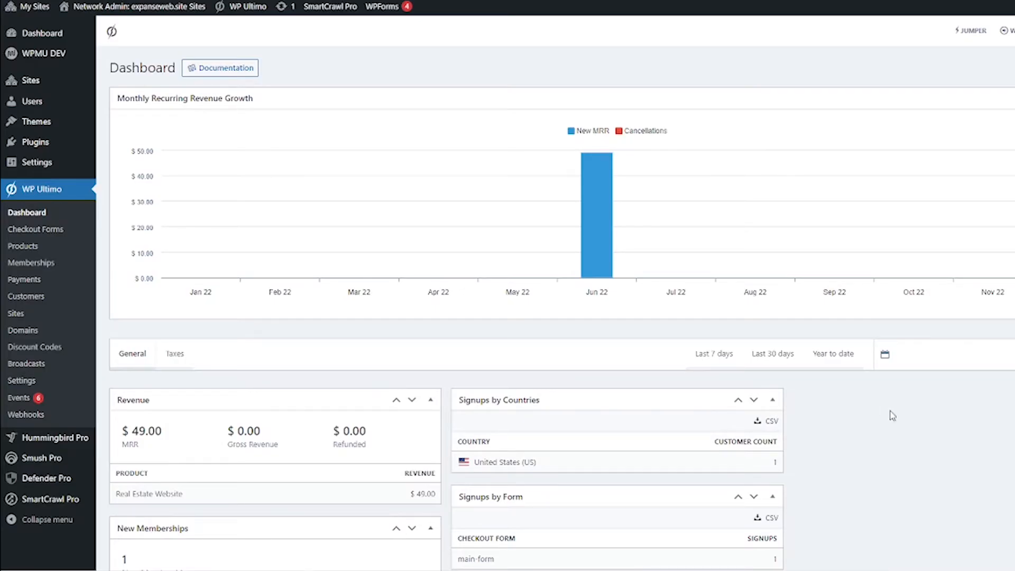
click(77, 248)
Step: Bulk-delete the test customer from WP Ultimo's Customers list, confirming the deletion
click(40, 262)
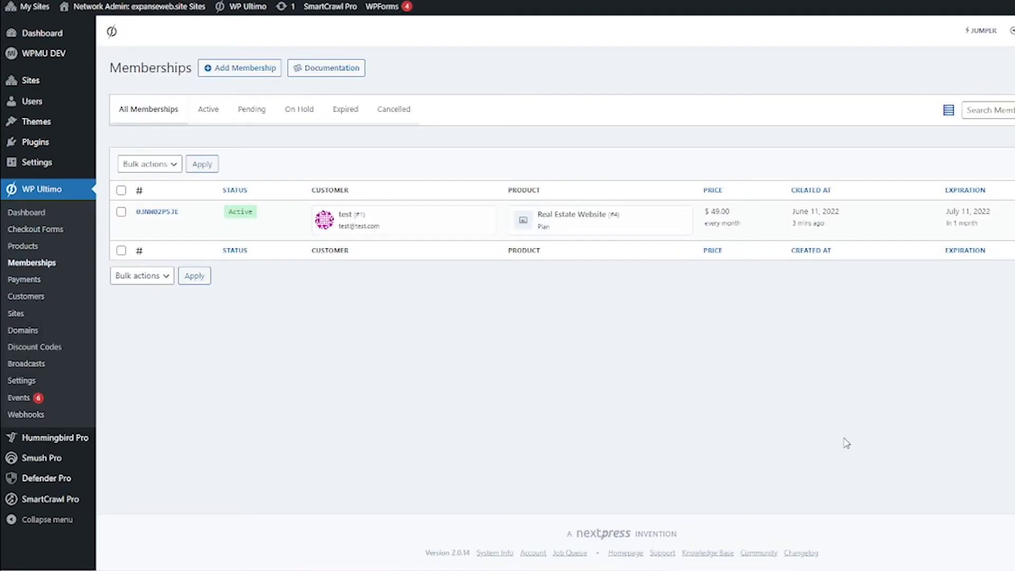
click(55, 299)
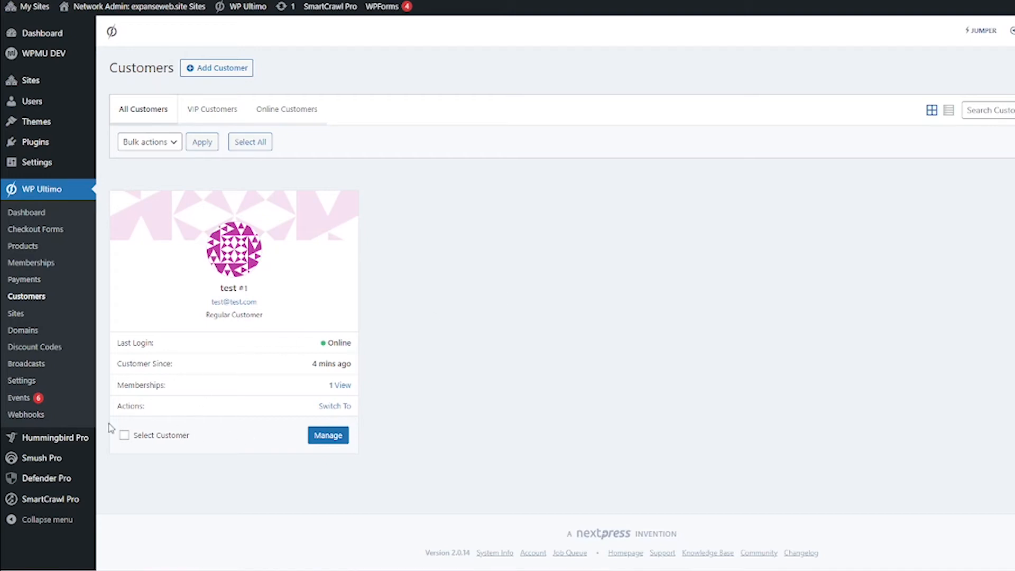
click(123, 436)
click(168, 148)
click(180, 158)
click(200, 144)
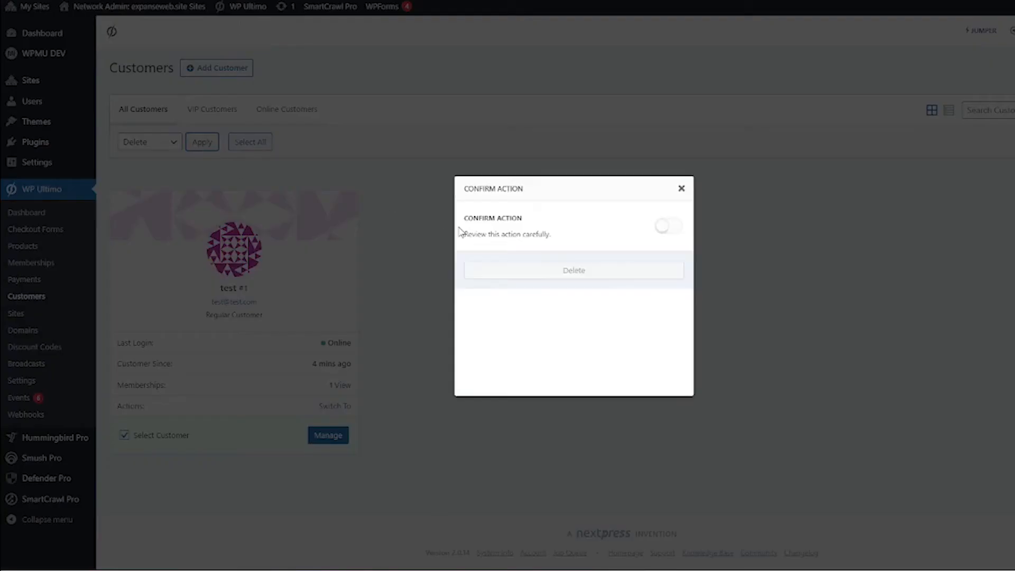
click(672, 291)
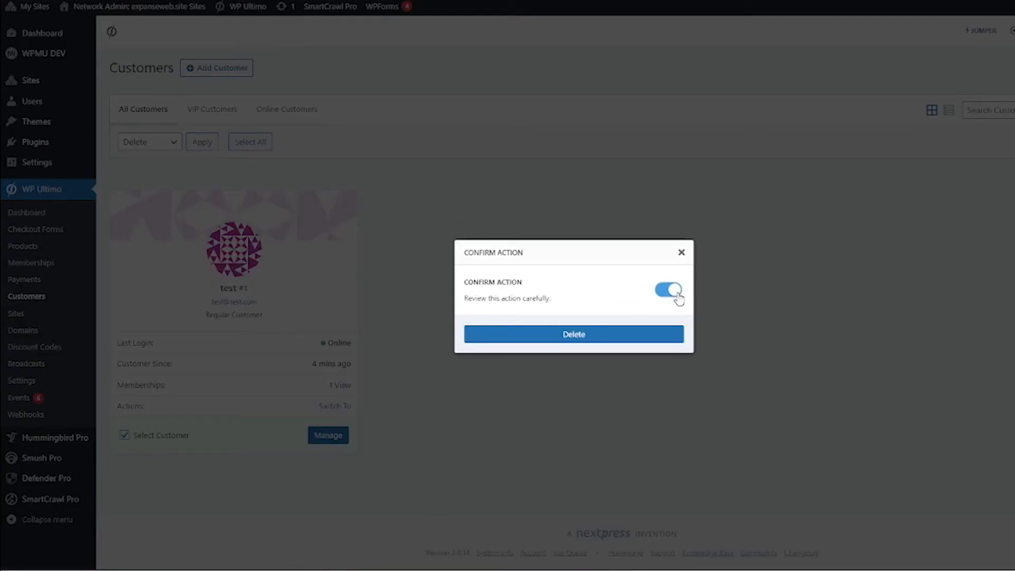
click(613, 333)
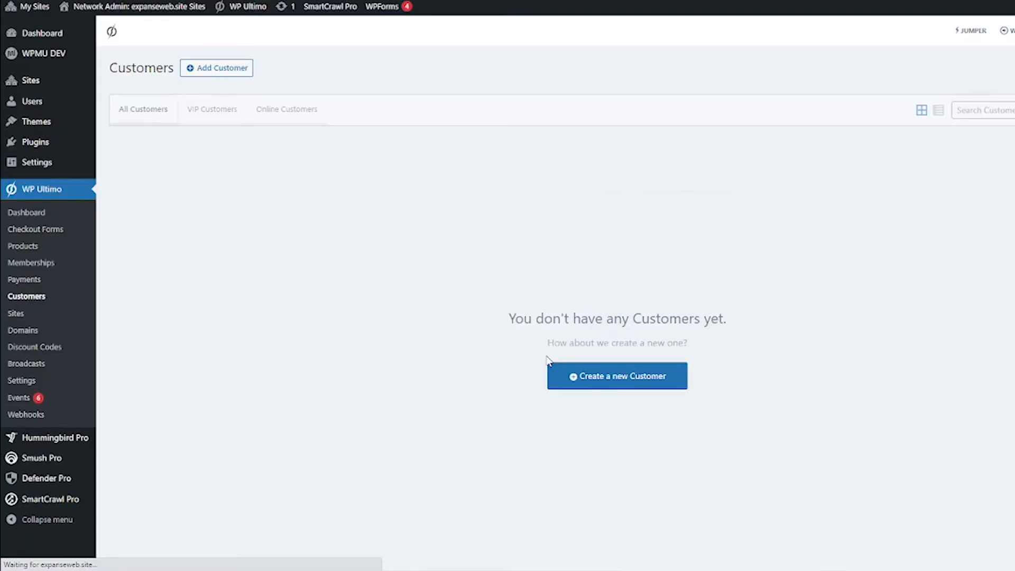
Step: Delete the leftover test membership and return to the dashboard showing $0.00 MRR
click(50, 269)
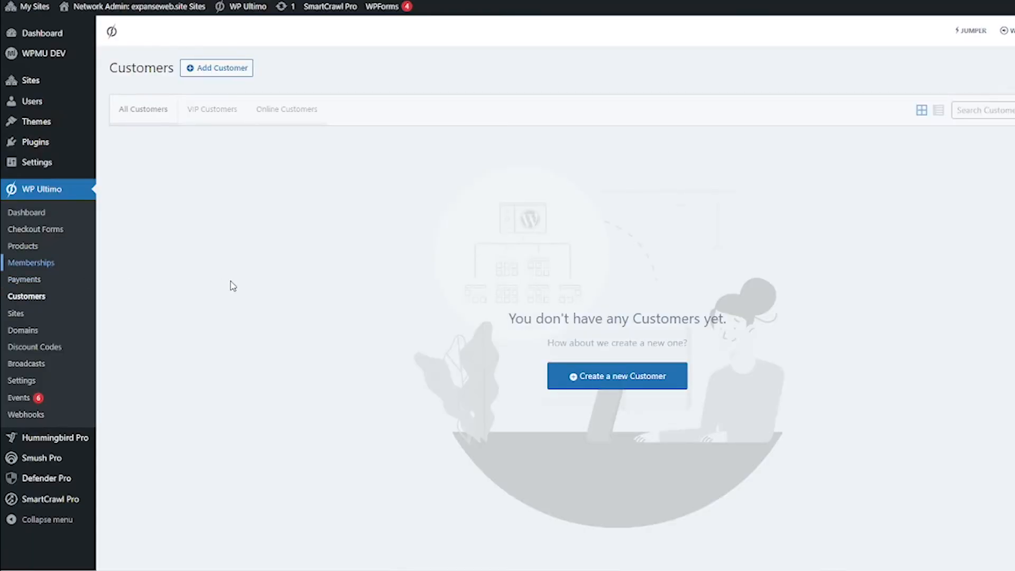
mouse_move(129, 220)
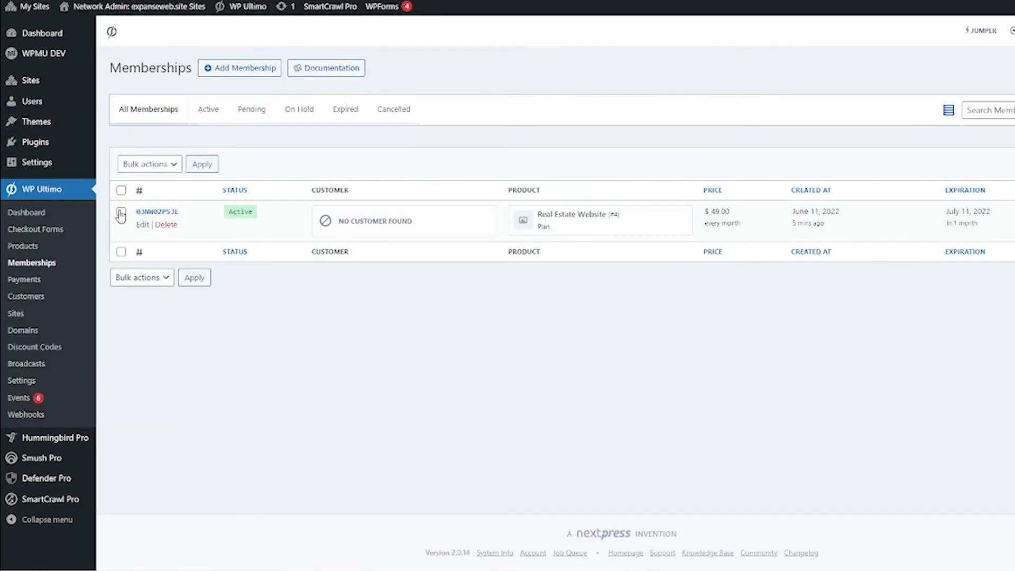
click(173, 228)
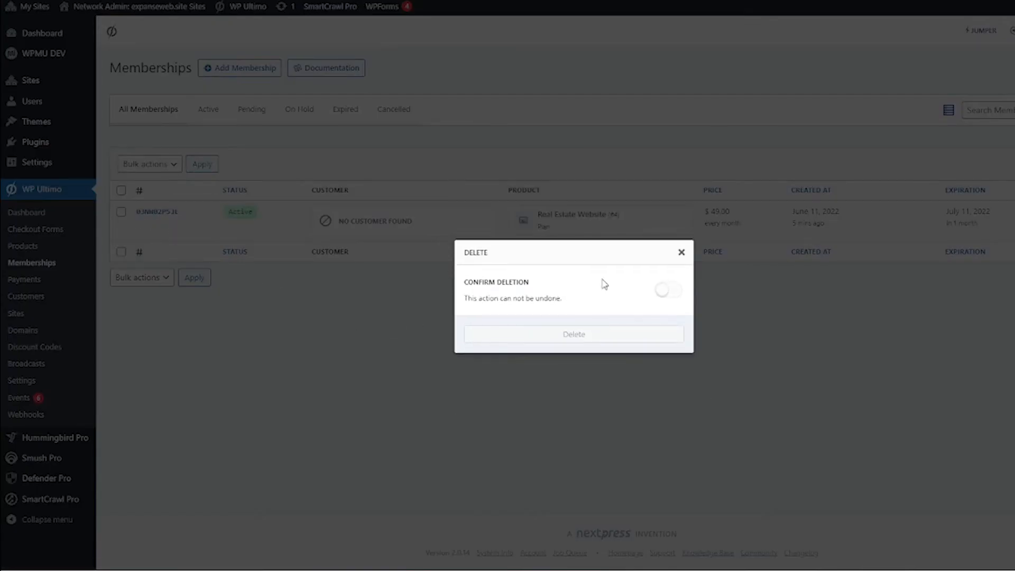
click(667, 290)
click(598, 337)
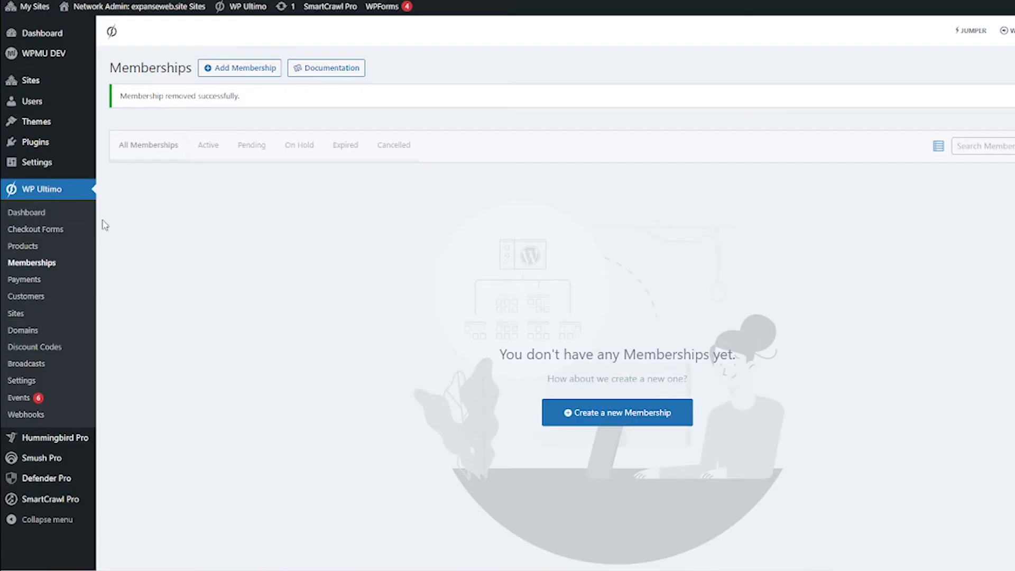
click(55, 217)
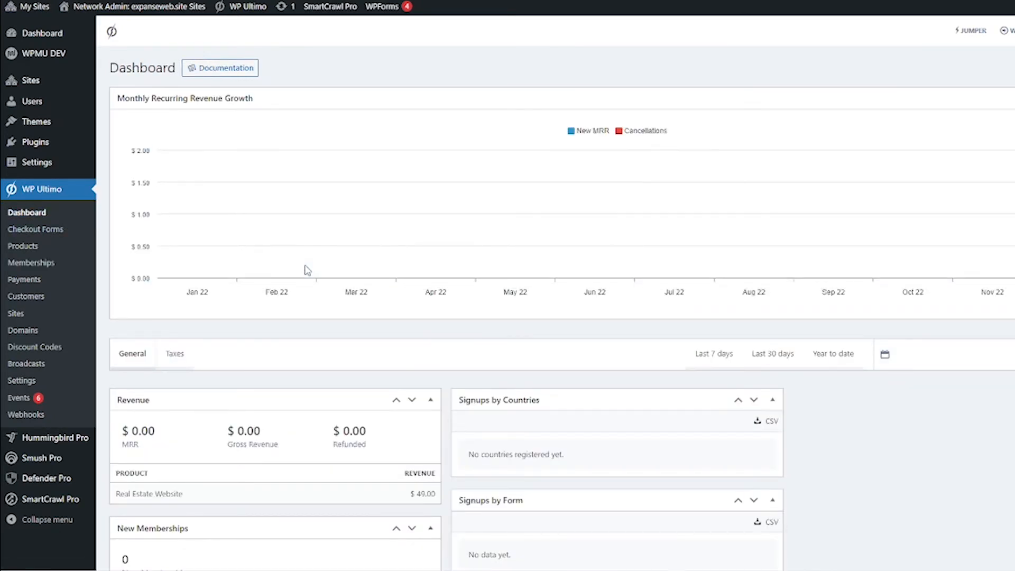
Step: Delete the test user from the network Users list, leaving only the Super Admin
click(83, 112)
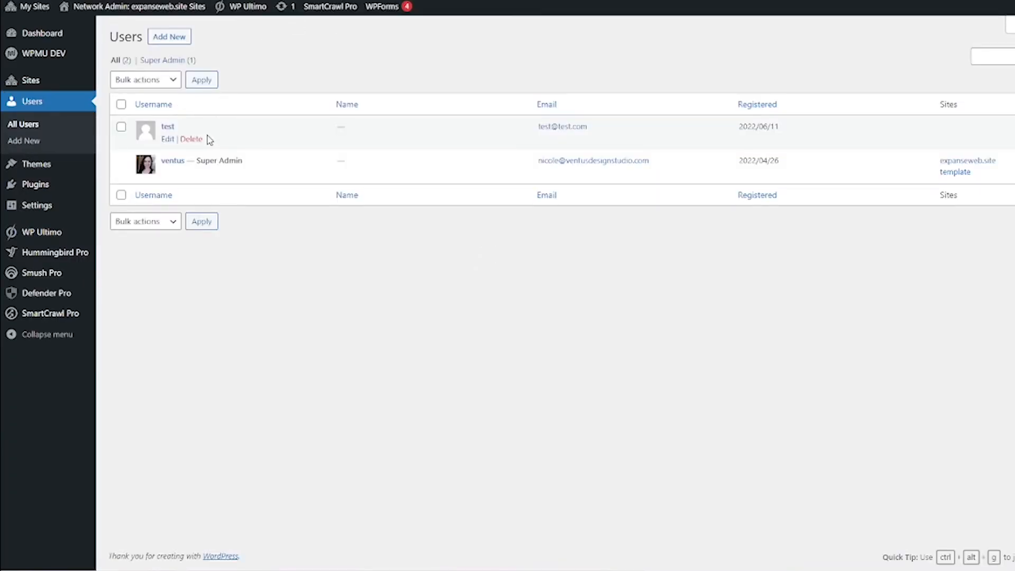
click(192, 139)
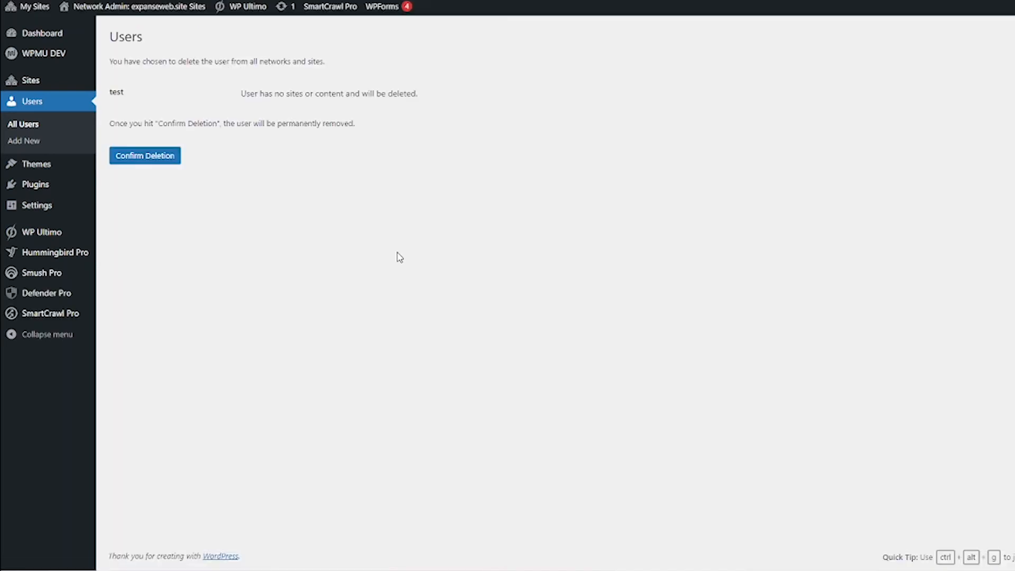
click(175, 166)
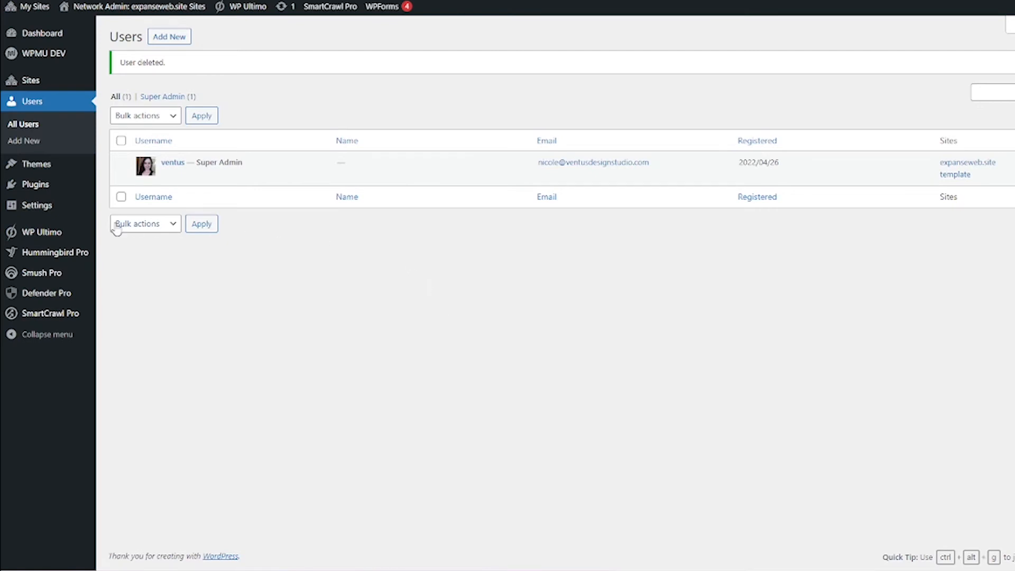
mouse_move(74, 241)
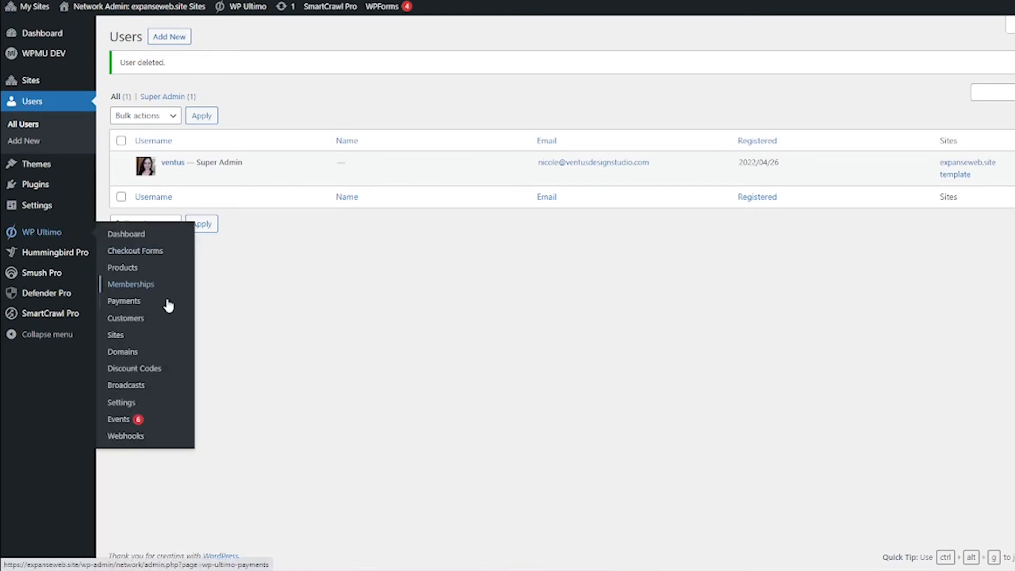
Step: In the Registration Form, put Site Title and Site URL first and move Plan Selection above Your Order
click(173, 257)
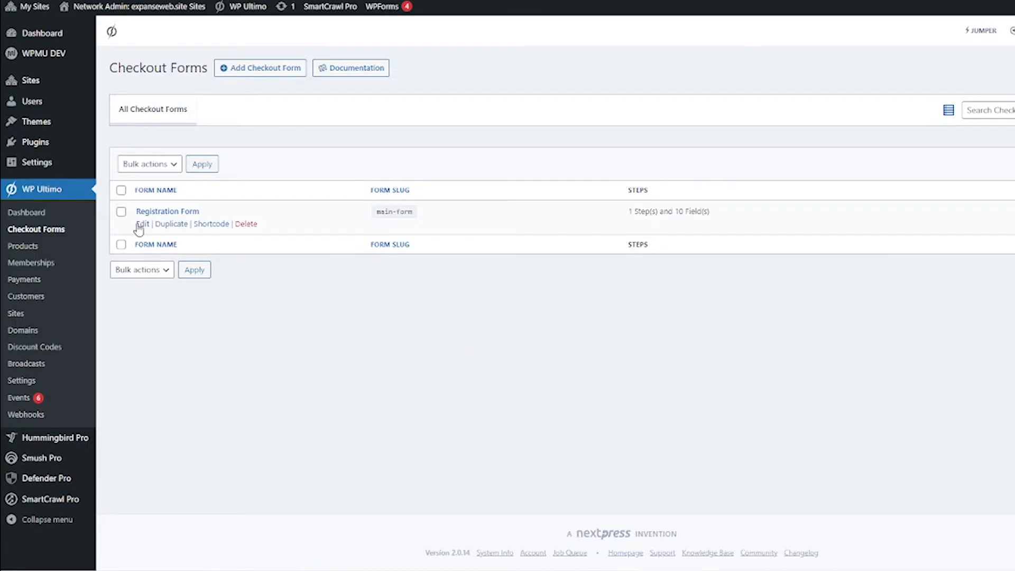
click(142, 225)
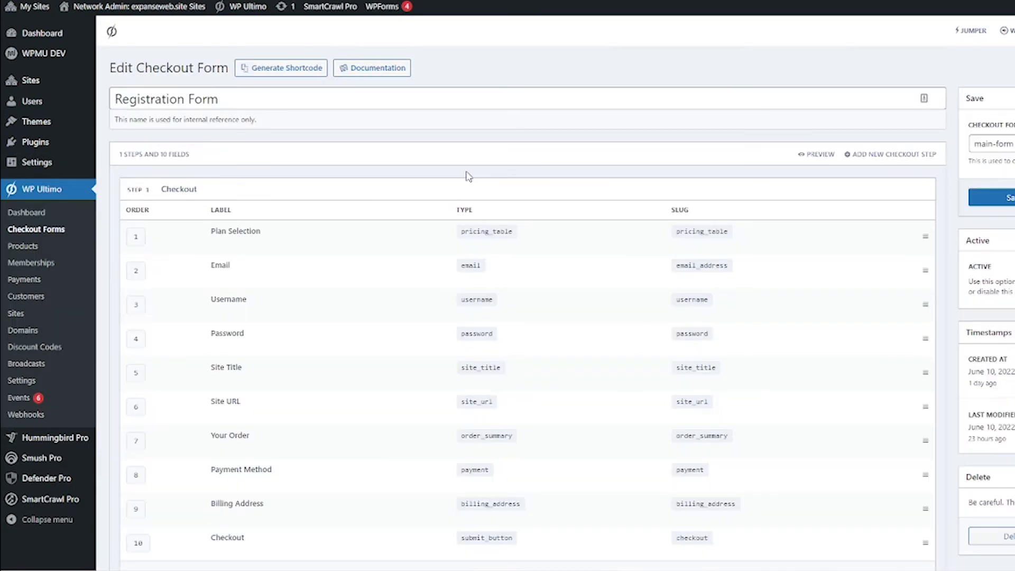
scroll(953, 241, down, 1)
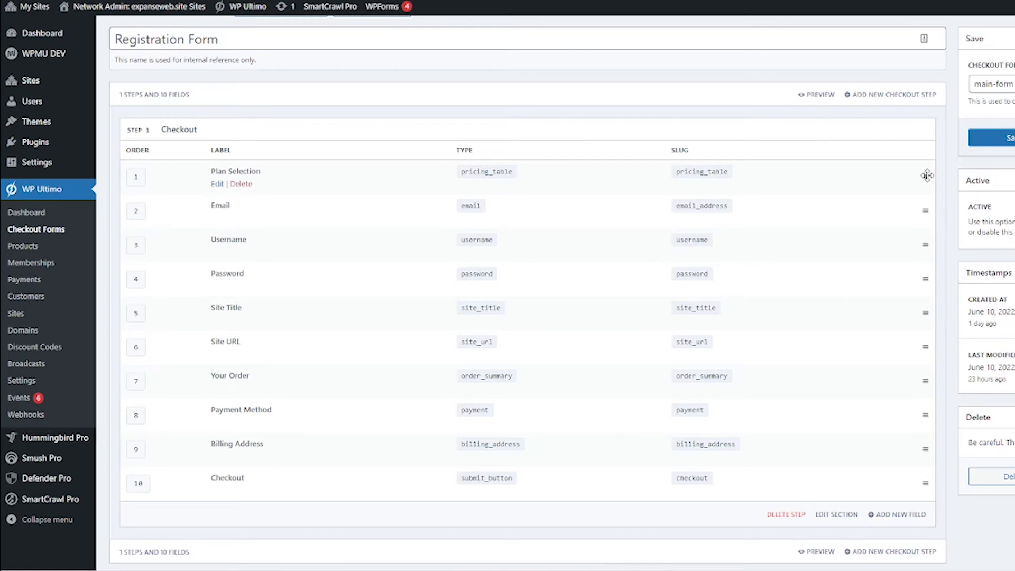
drag(927, 175, 911, 358)
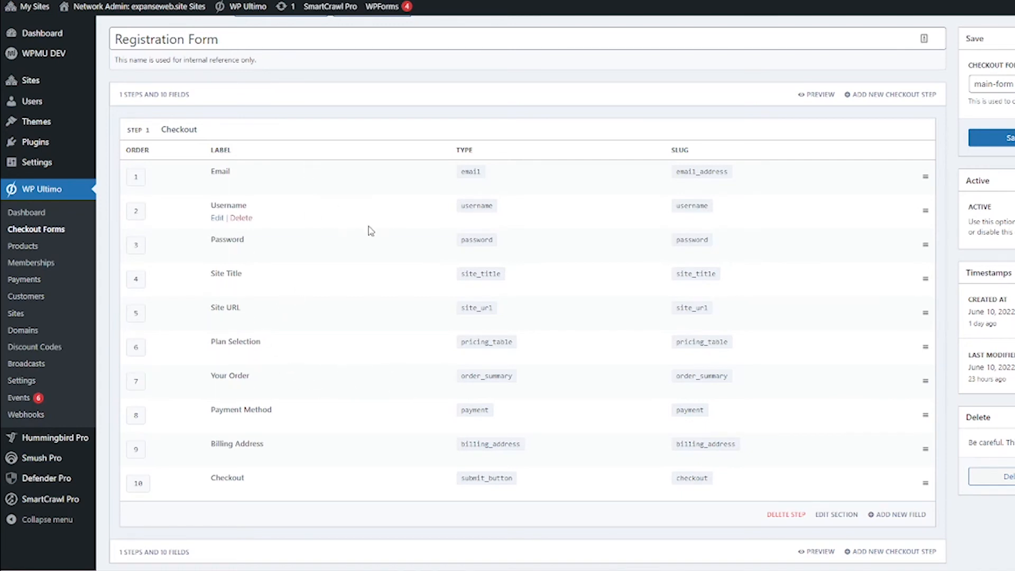
drag(925, 278, 925, 174)
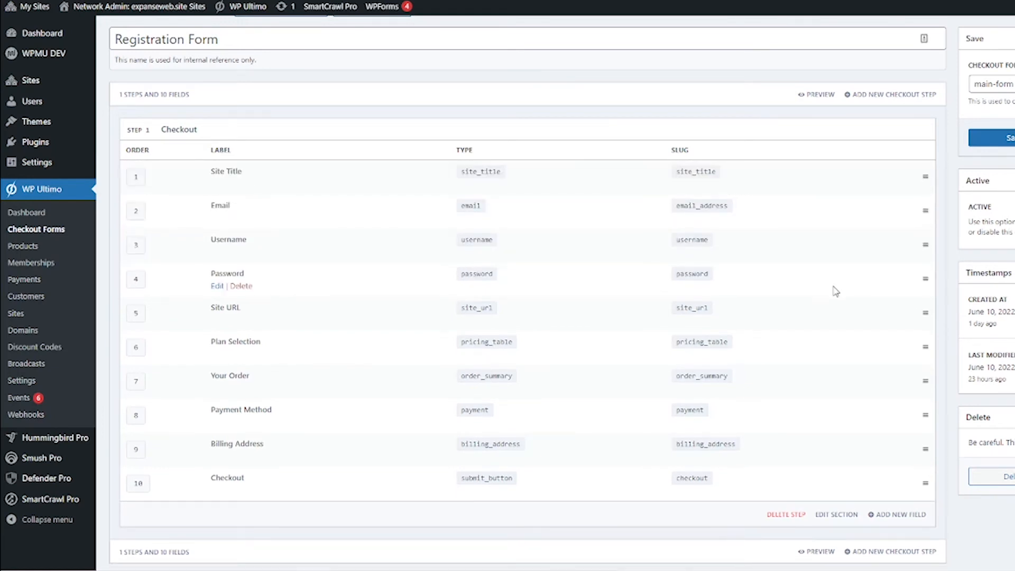
drag(925, 312, 924, 215)
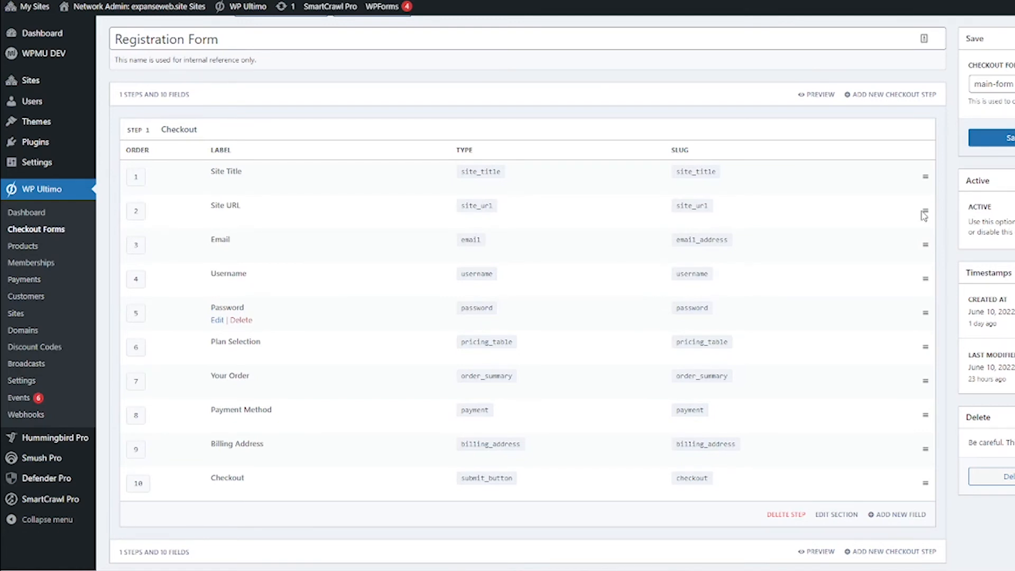
click(217, 359)
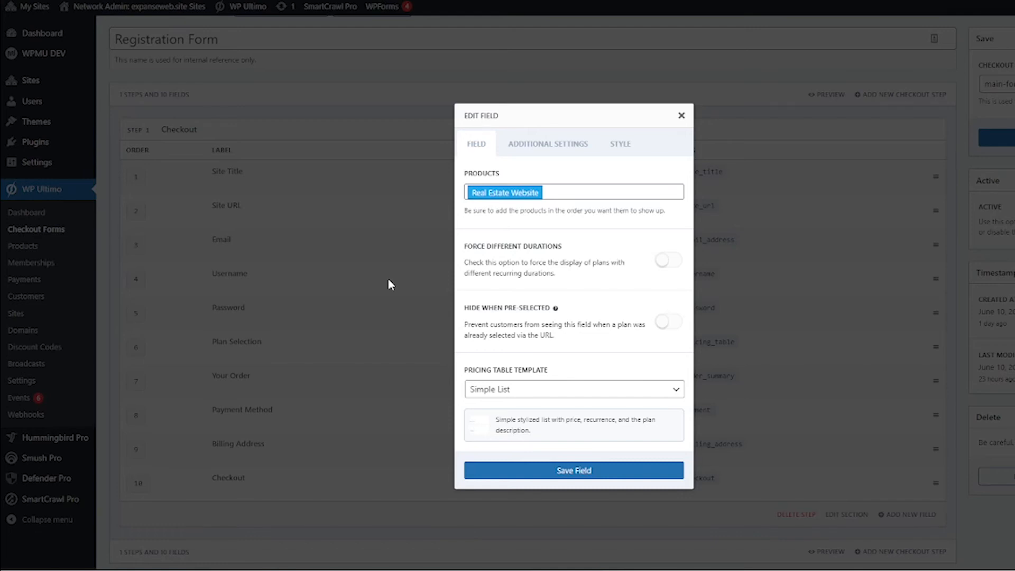
Step: Turn on Hide When Pre-Selected for Plan Selection, save the field, then save the checkout form
click(671, 324)
click(547, 471)
scroll(546, 539, down, 1)
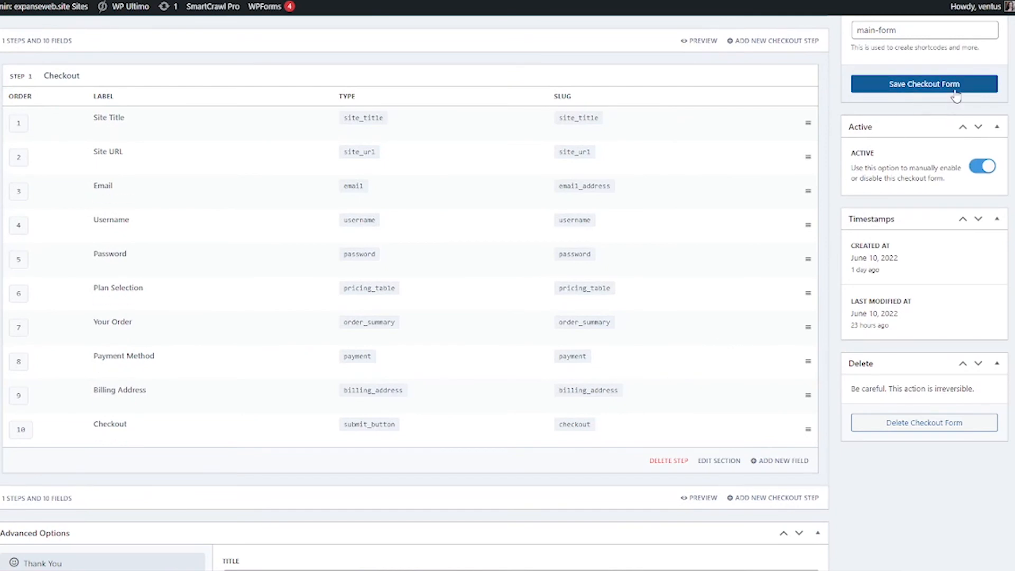
click(956, 91)
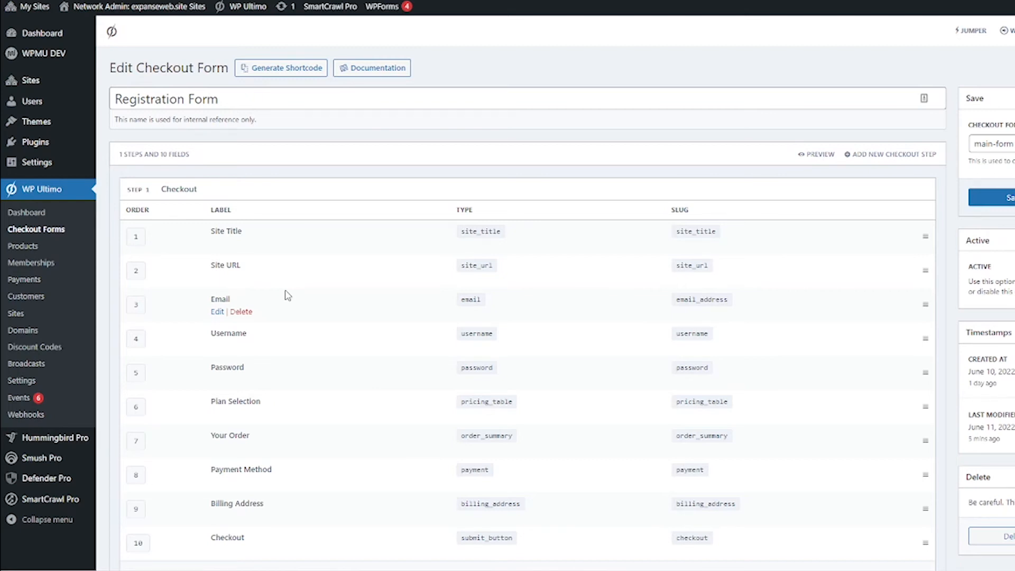
Step: Add a checkout step titled 'Website Information' with ID websiteinfo
scroll(301, 316, down, 2)
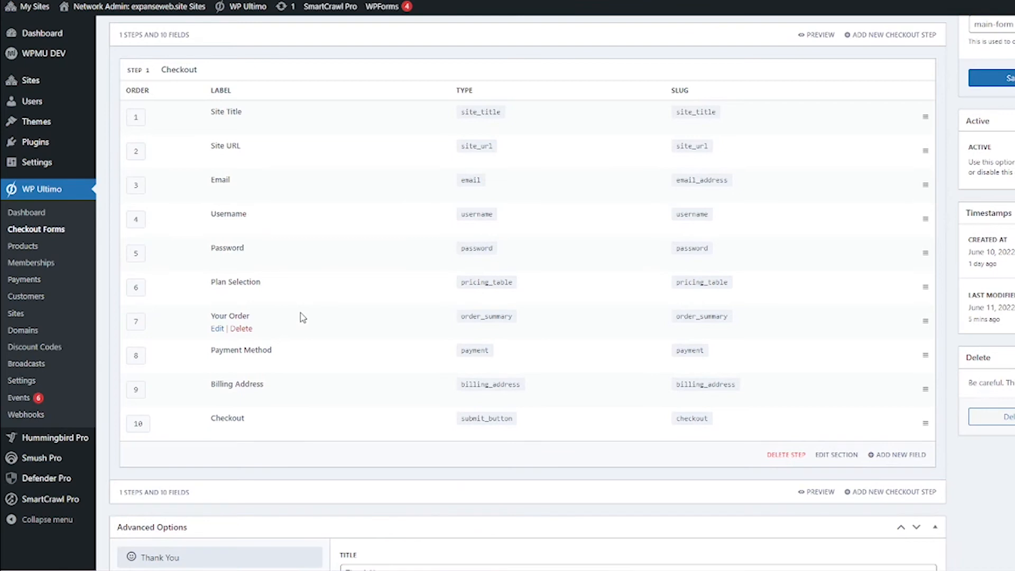
click(876, 497)
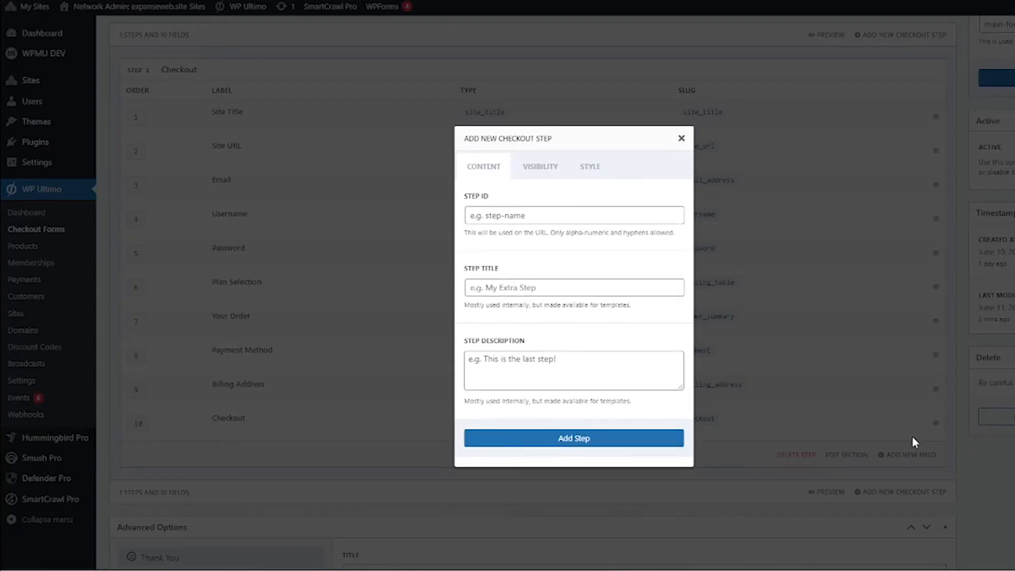
click(623, 287)
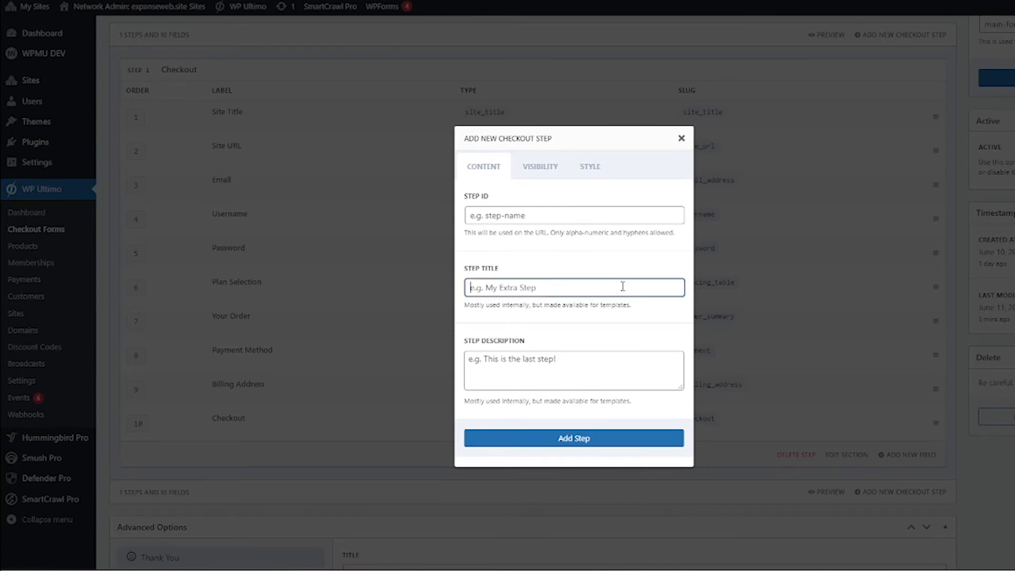
text(Website I)
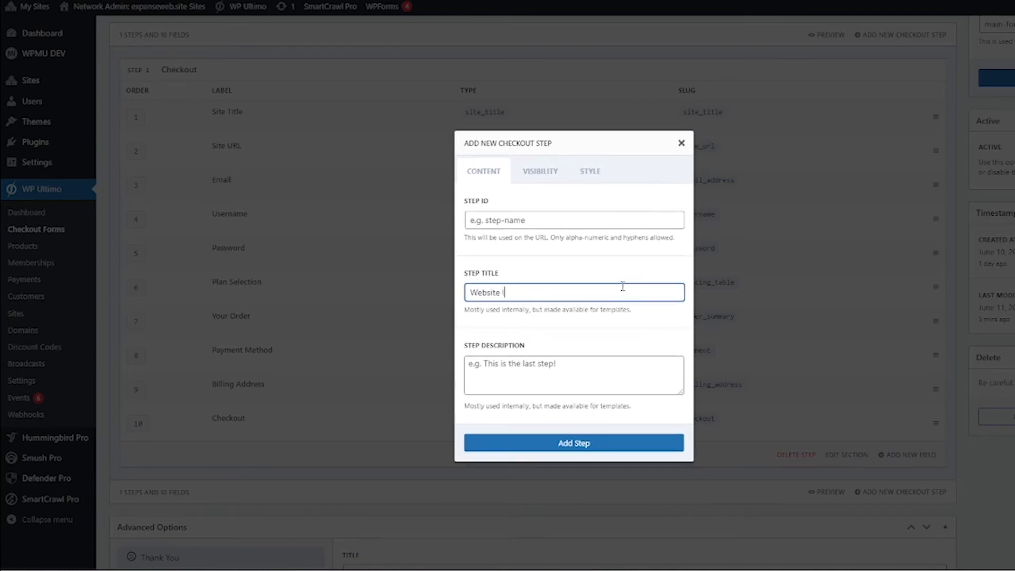
text(nformation)
click(630, 233)
click(634, 223)
text(websit)
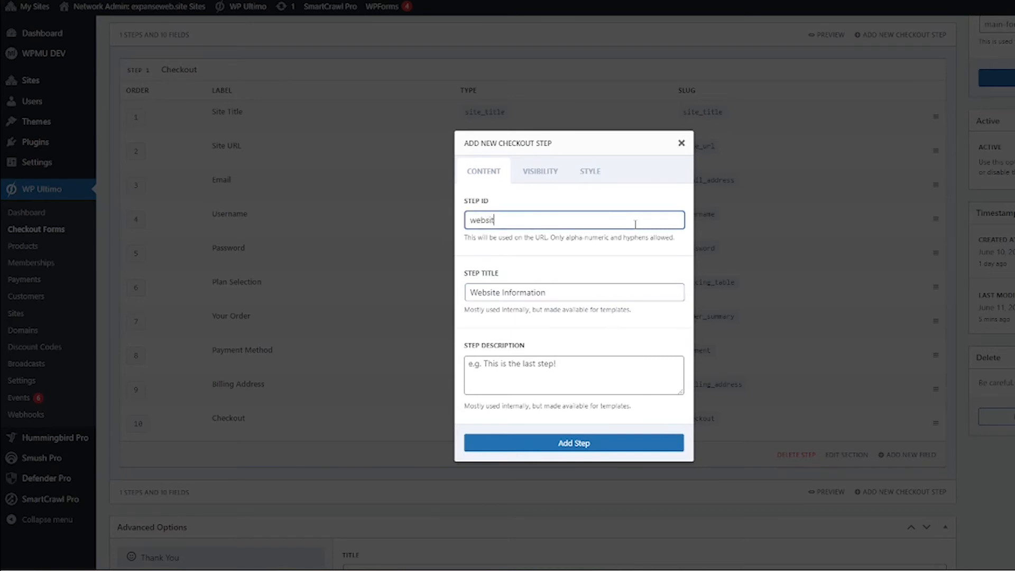
text(einfo)
click(580, 443)
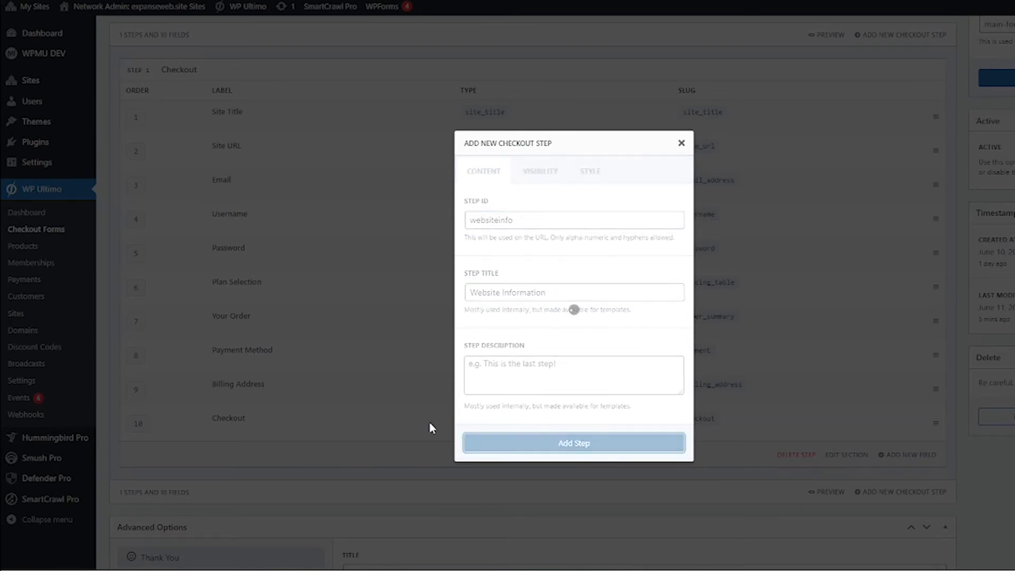
Step: Add a checkout step titled 'Create an Account' with ID userinfo
scroll(429, 429, down, 5)
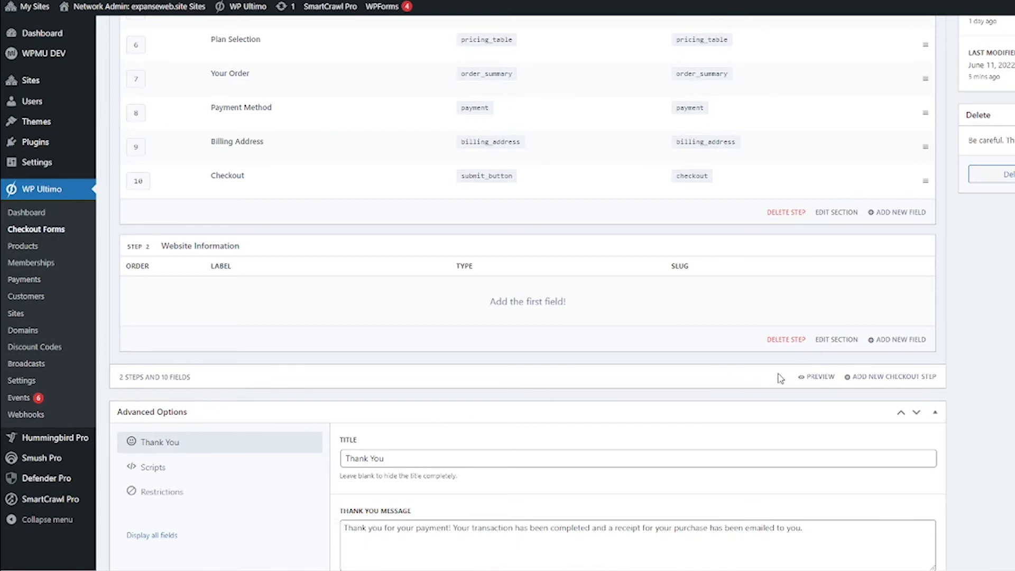
click(888, 379)
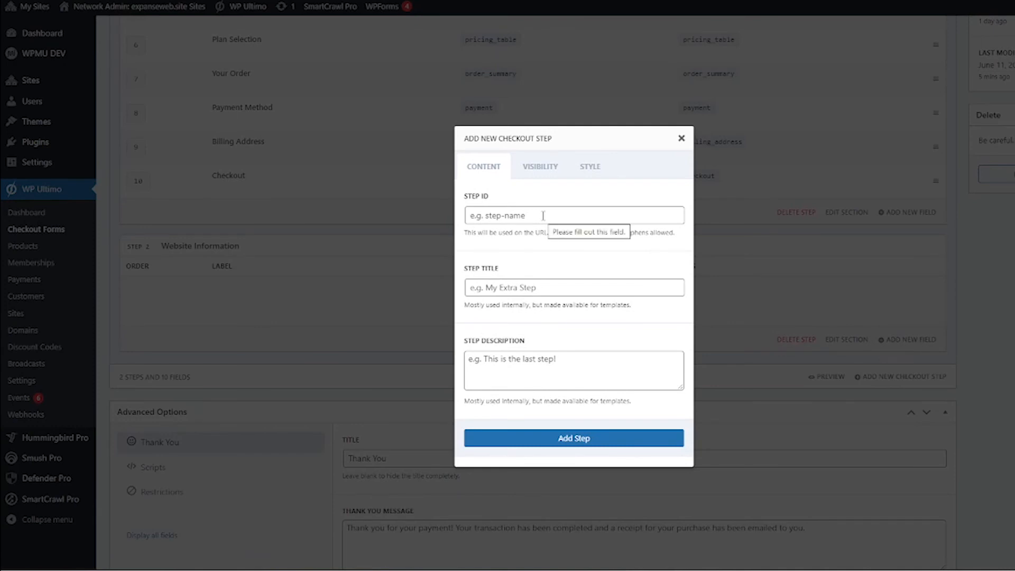
click(543, 216)
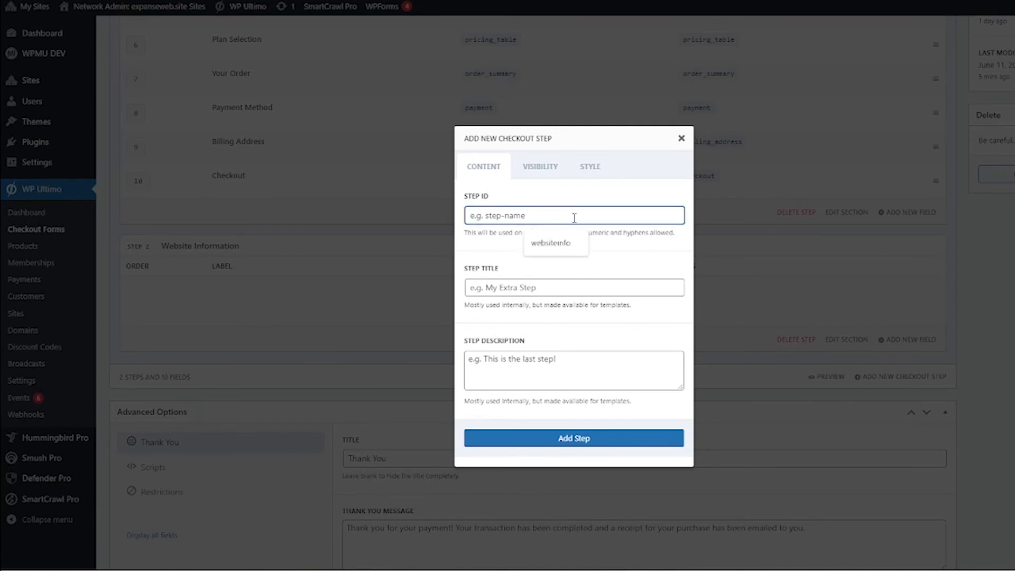
click(529, 288)
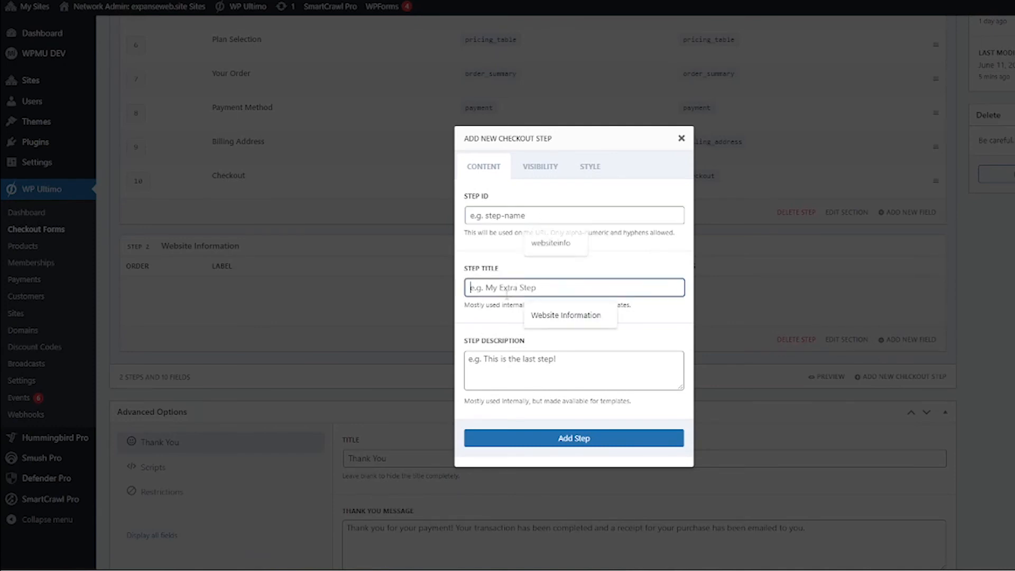
text(Create an Account)
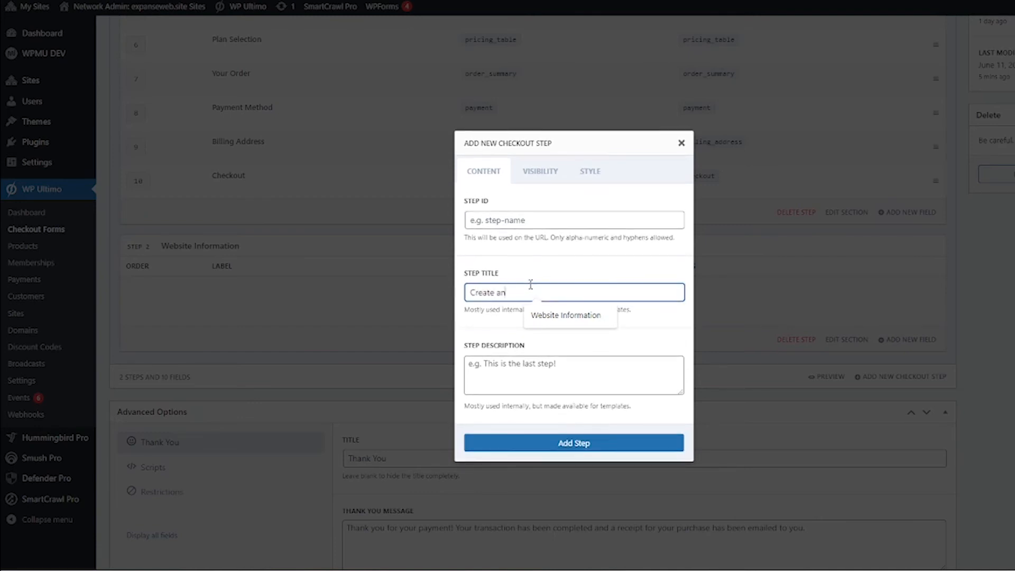
click(537, 222)
text(userinfo)
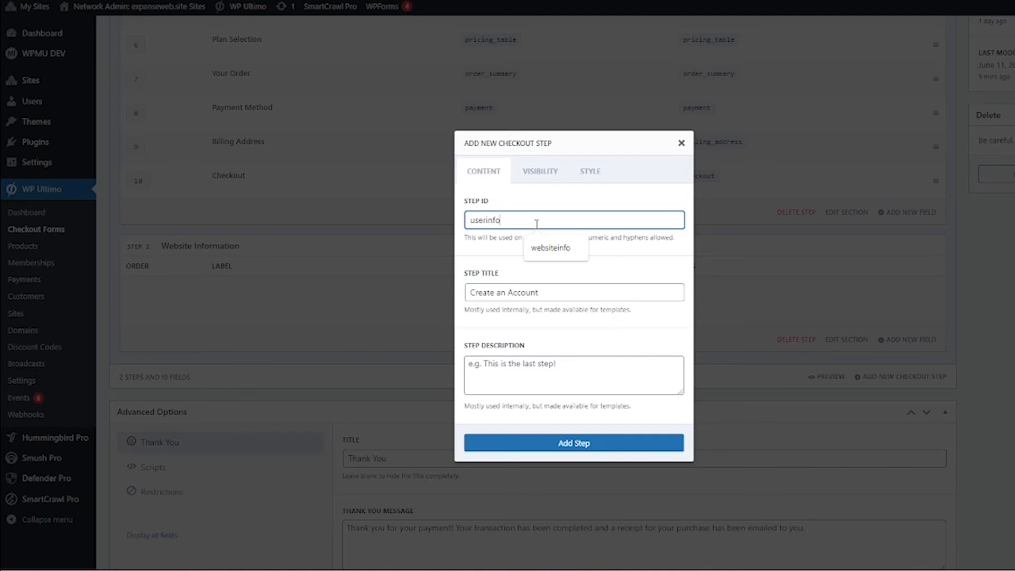
click(550, 443)
Step: Add a checkout step titled 'Payment' with ID payment
scroll(569, 310, down, 3)
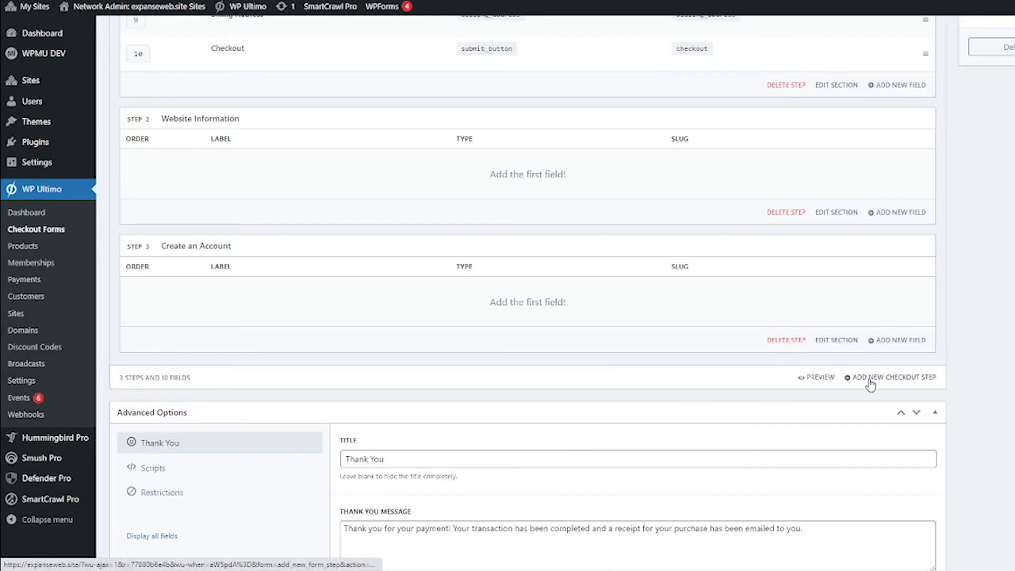
click(869, 377)
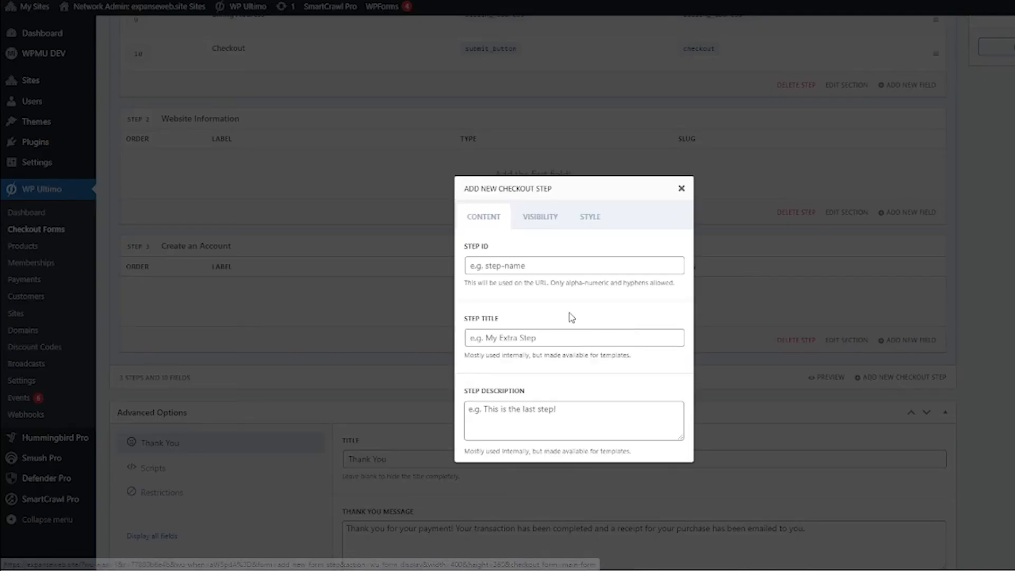
click(537, 288)
text(Payment)
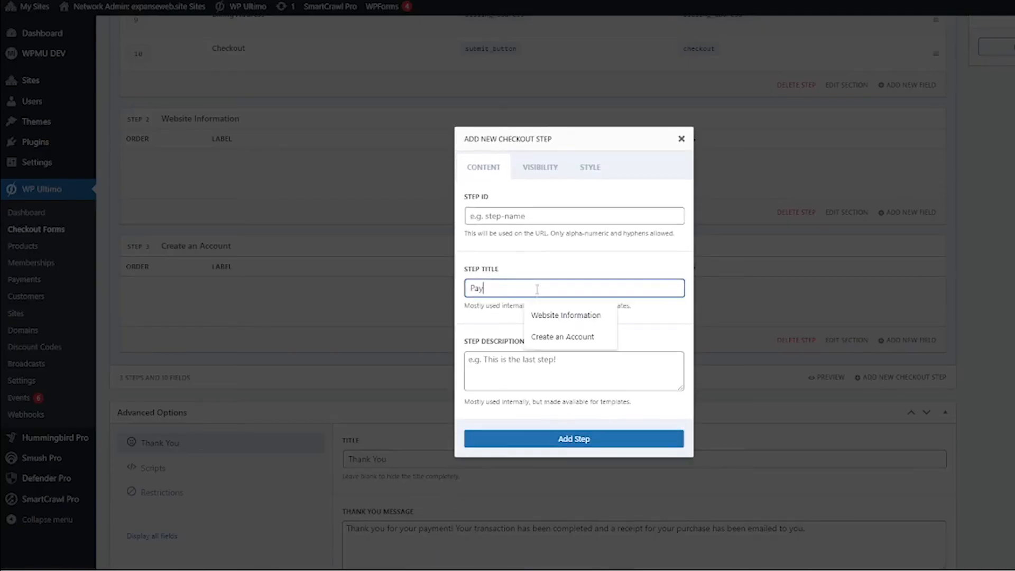
click(528, 212)
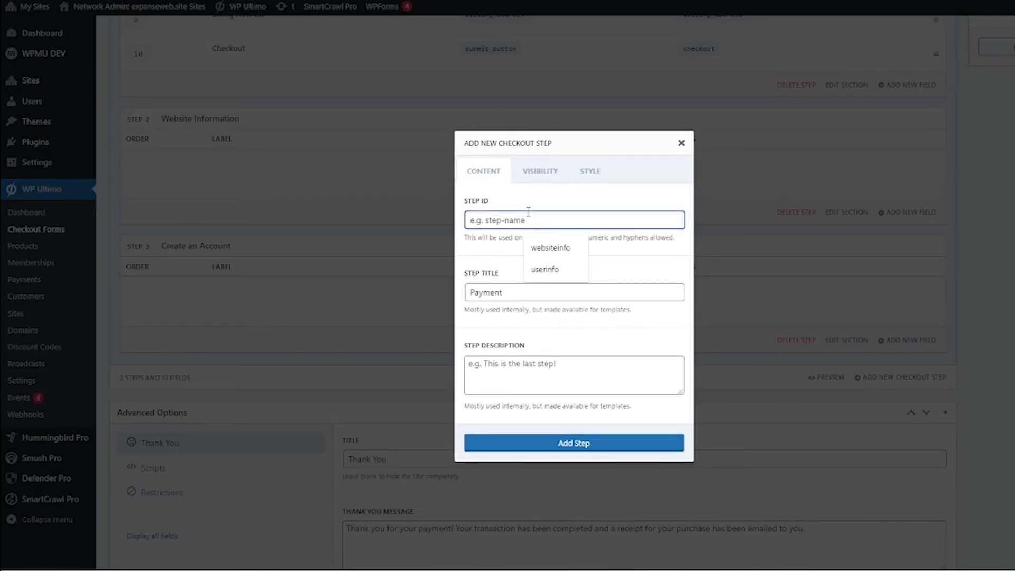
text(payment)
click(536, 445)
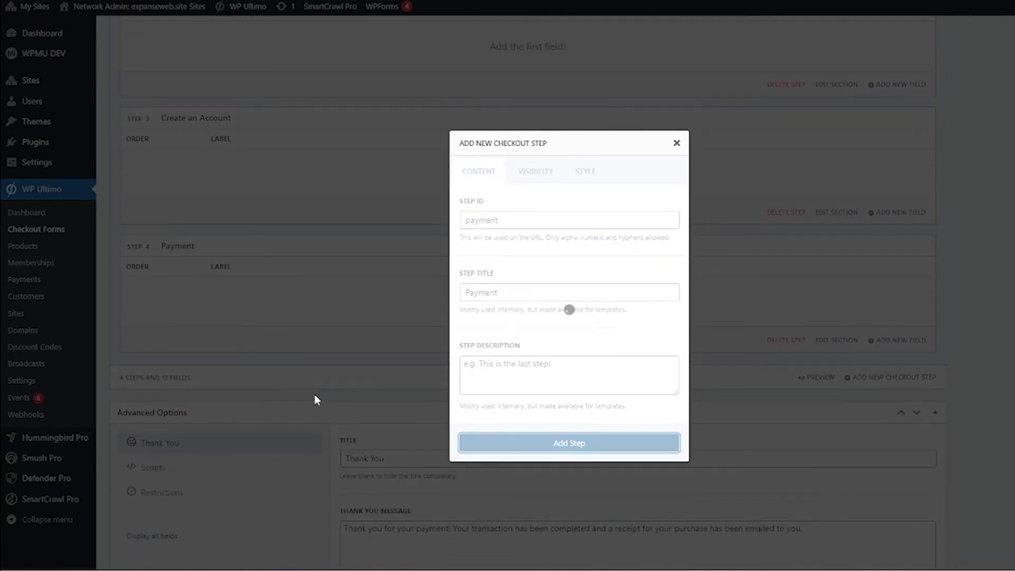
Step: Drag the Site Title field from row 1 to row 10 of the Checkout step, below Checkout
scroll(317, 400, up, 3)
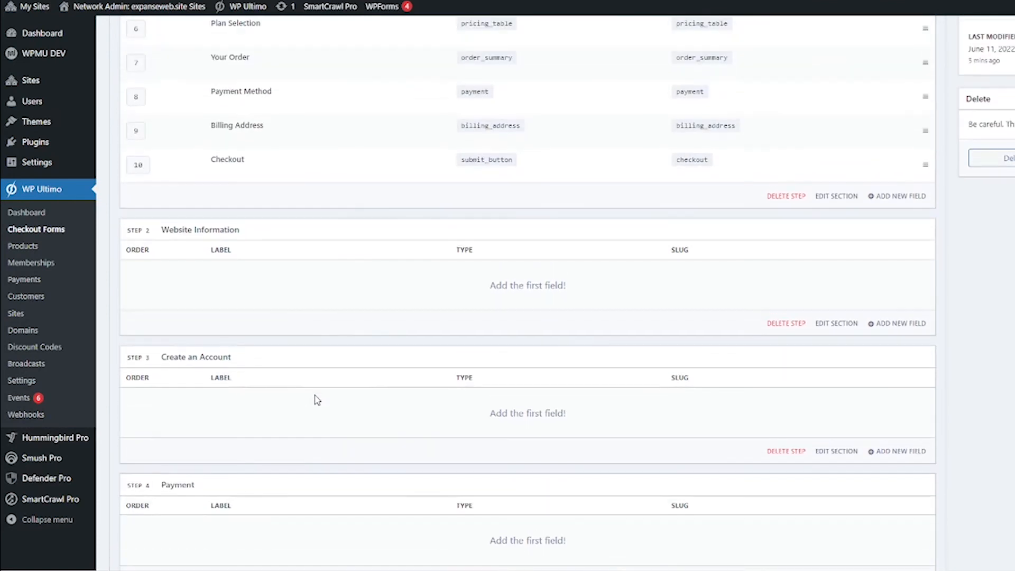
scroll(318, 400, down, 1)
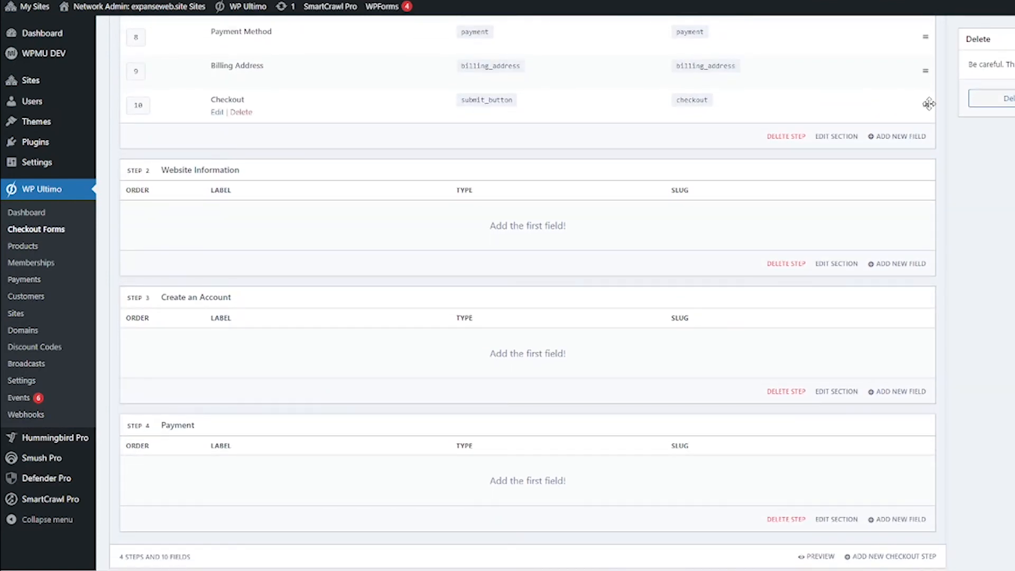
drag(929, 104, 841, 491)
drag(761, 463, 768, 452)
scroll(863, 357, up, 6)
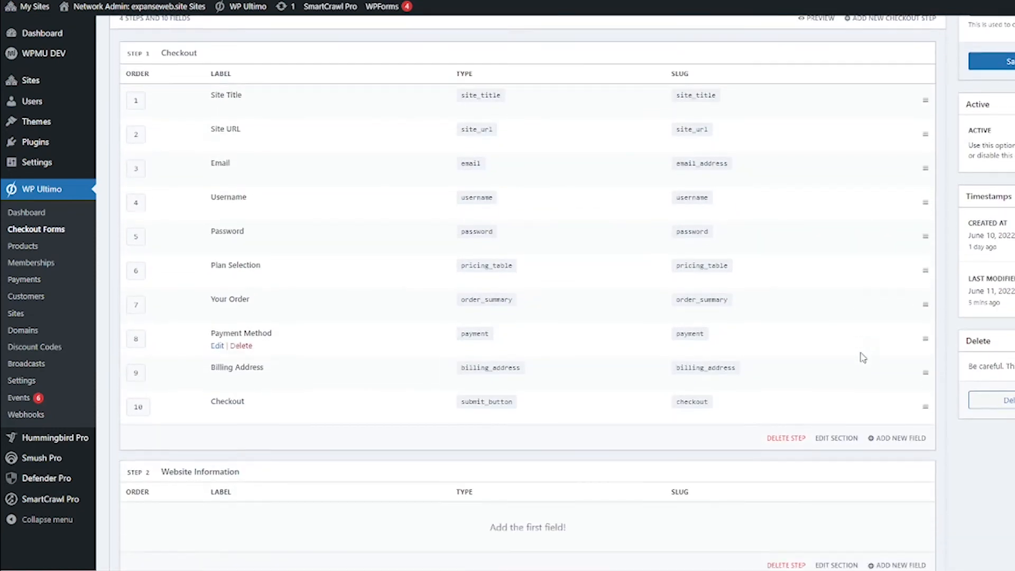
drag(926, 99, 849, 524)
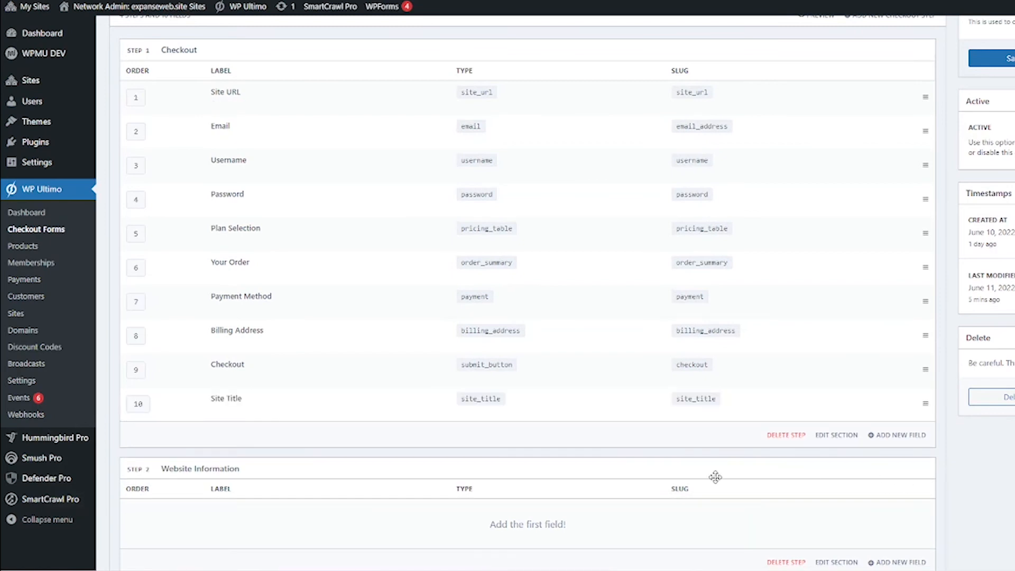
scroll(698, 484, down, 5)
scroll(687, 482, down, 1)
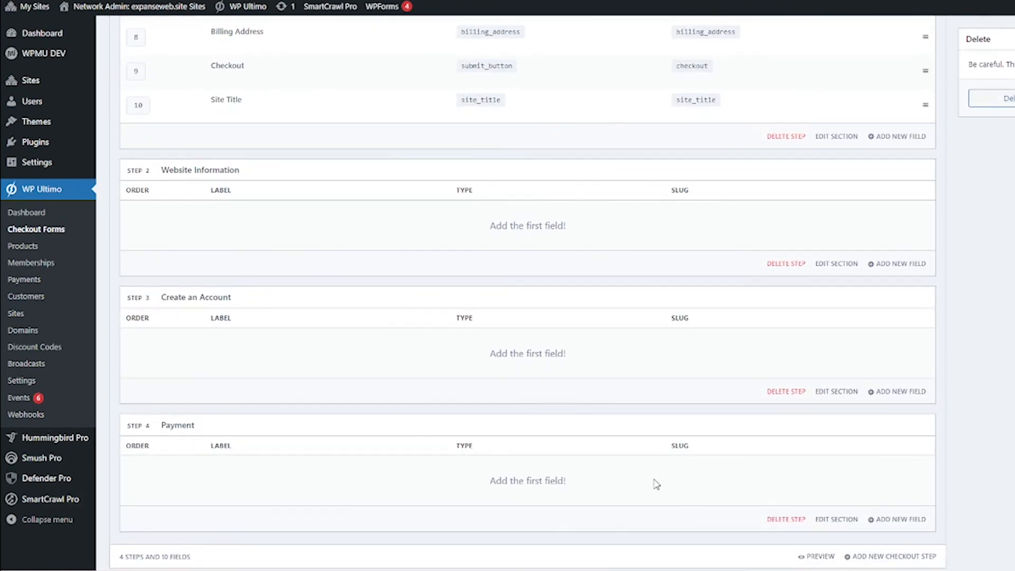
scroll(454, 463, up, 7)
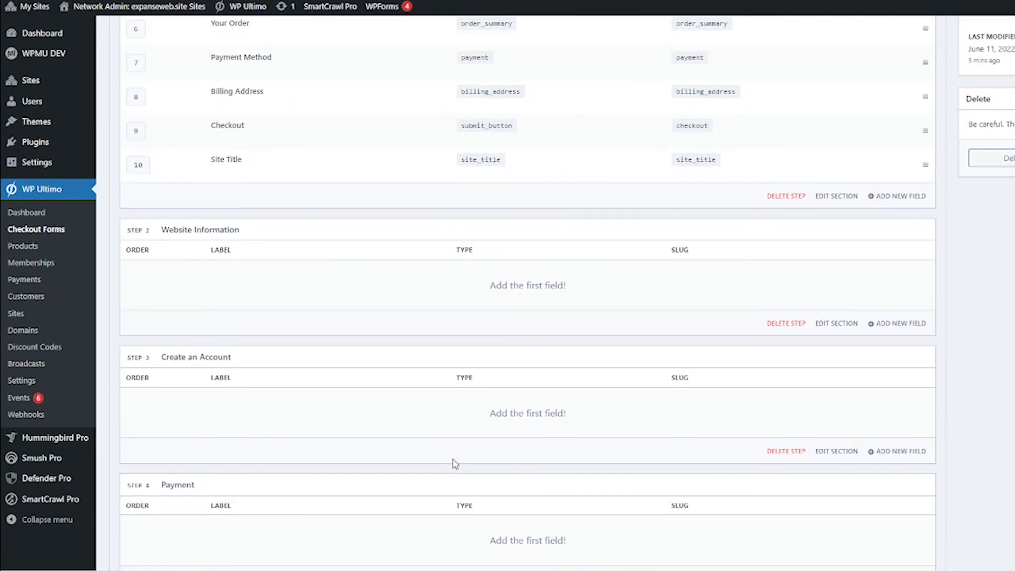
scroll(453, 463, down, 3)
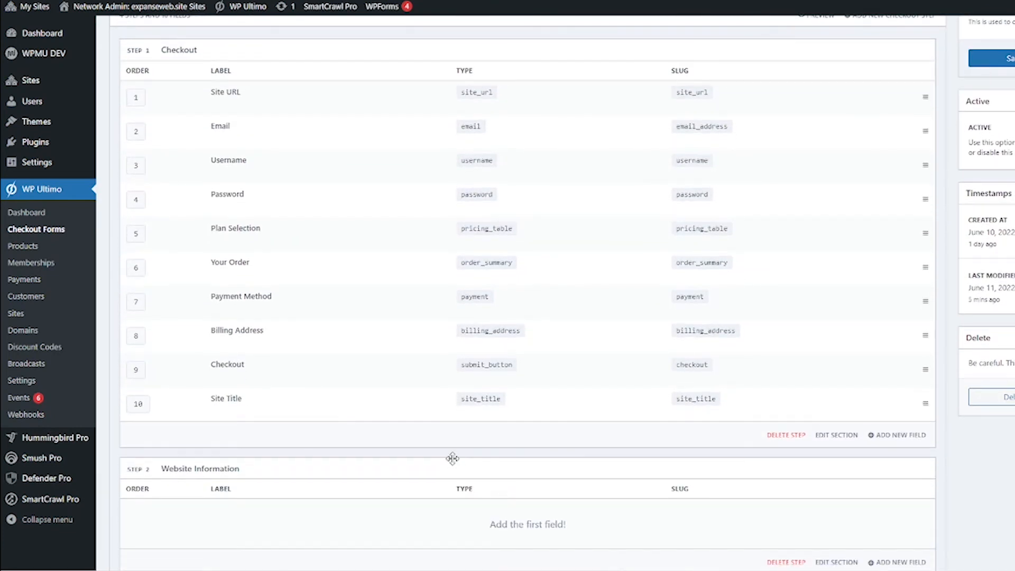
Step: Add a Site URL field labelled 'Site Title' to the Website Information step
click(905, 502)
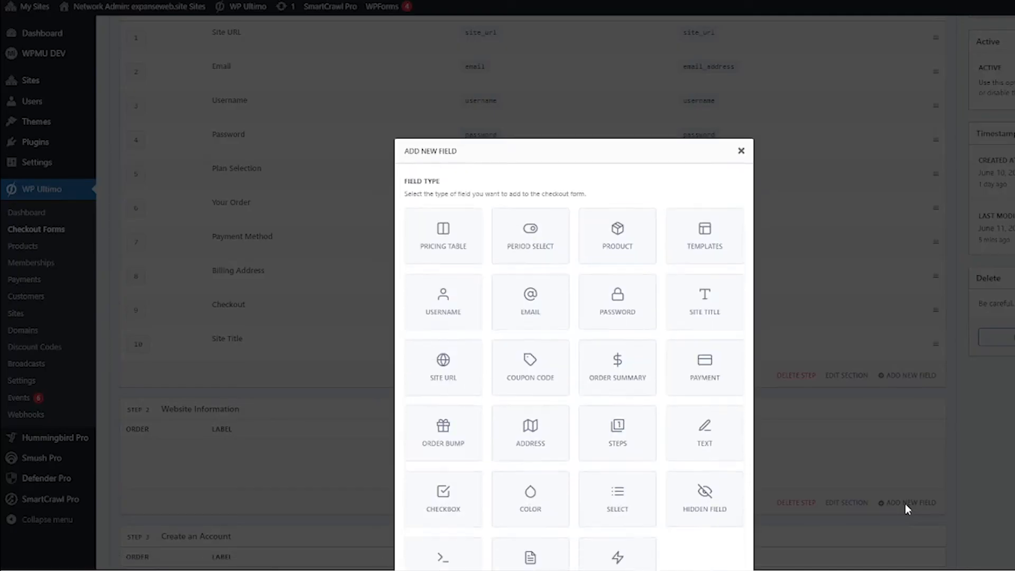
click(462, 304)
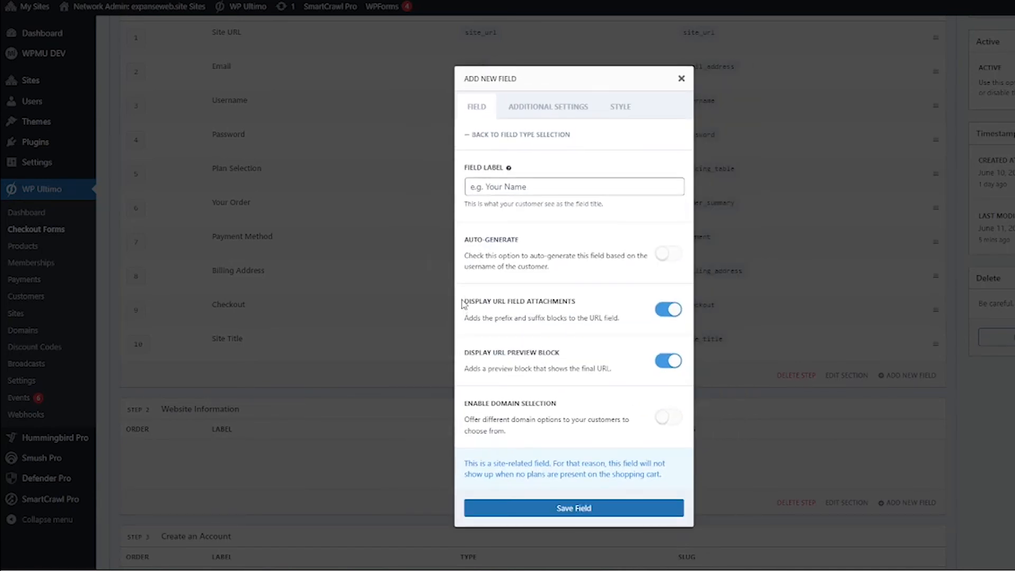
click(650, 189)
text(Site)
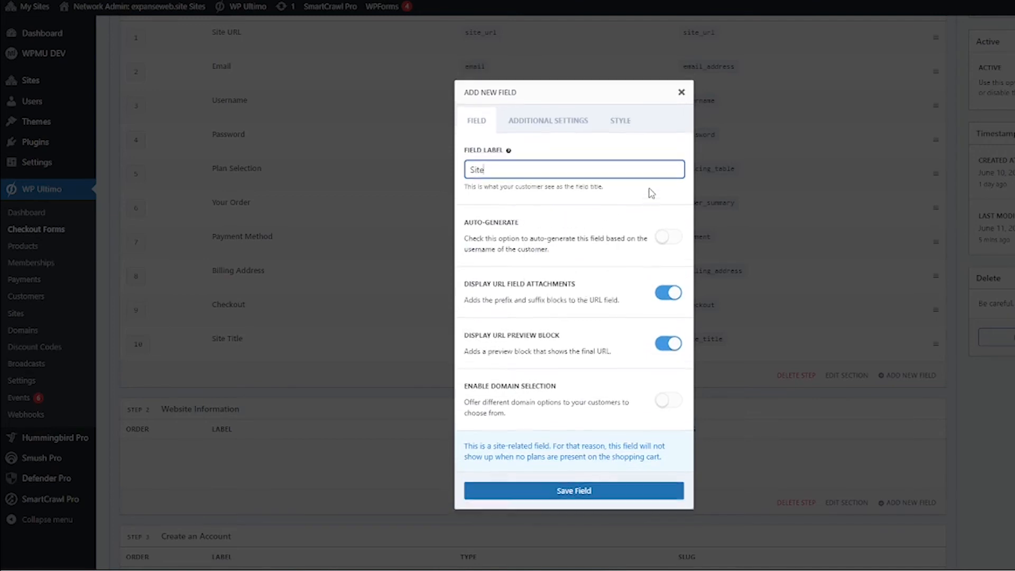
text( Title)
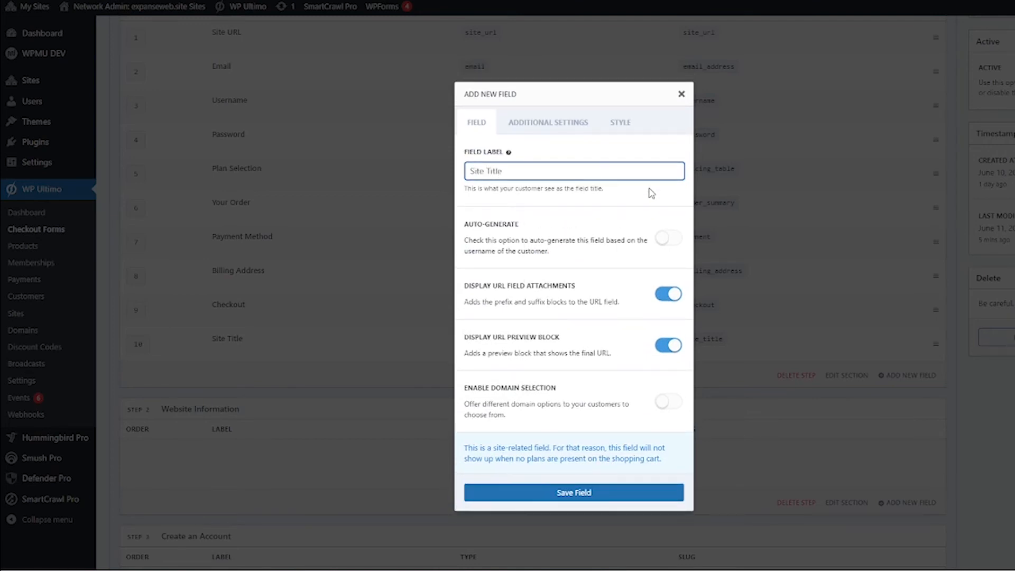
click(558, 492)
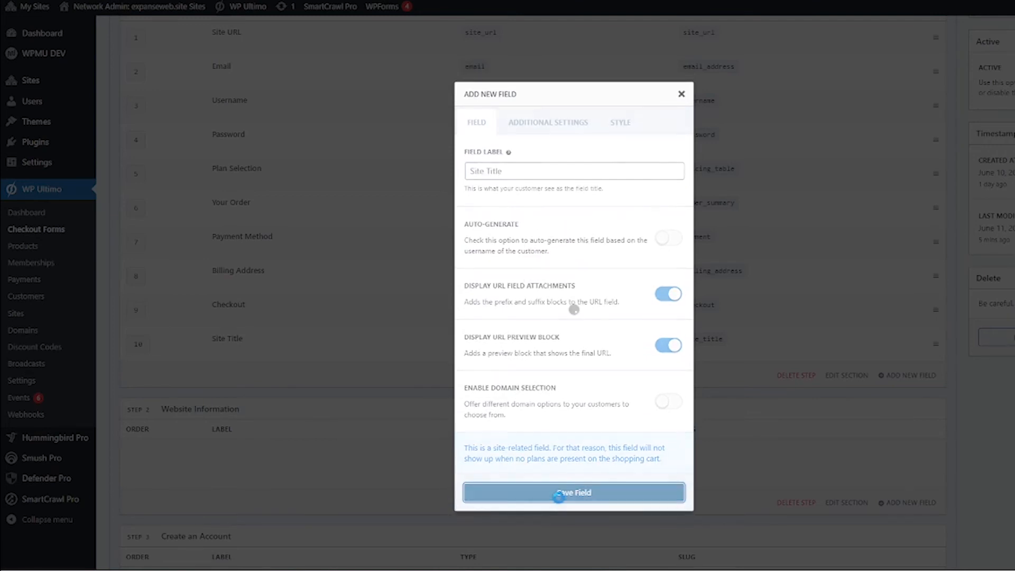
scroll(378, 383, up, 4)
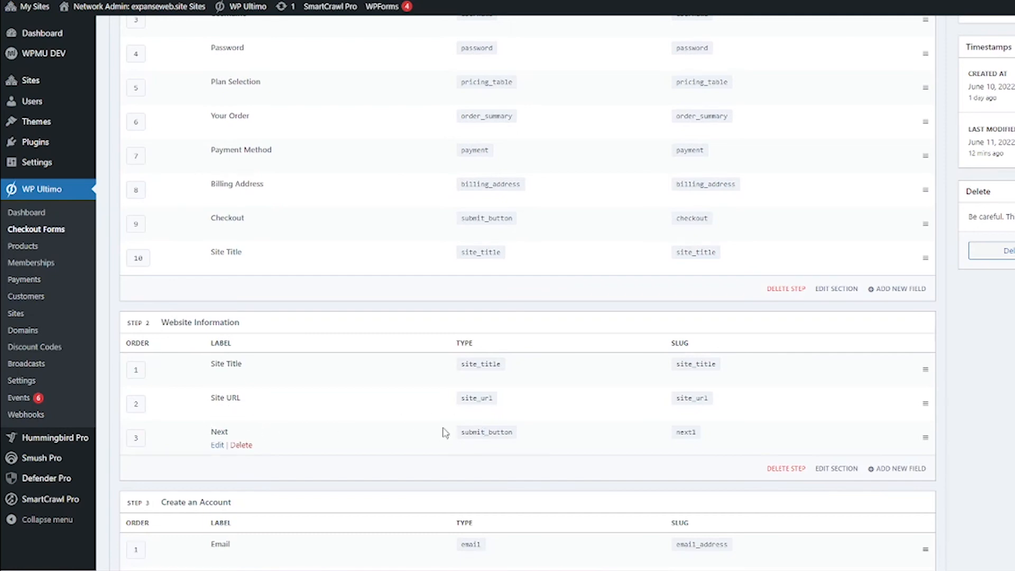
scroll(492, 452, down, 5)
scroll(492, 455, down, 5)
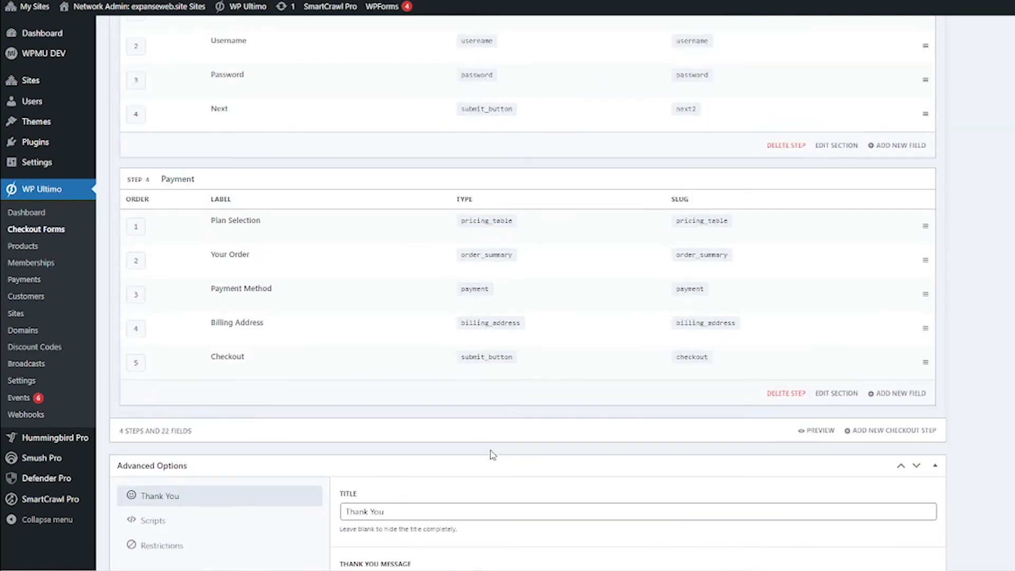
scroll(492, 455, up, 12)
scroll(491, 455, up, 1)
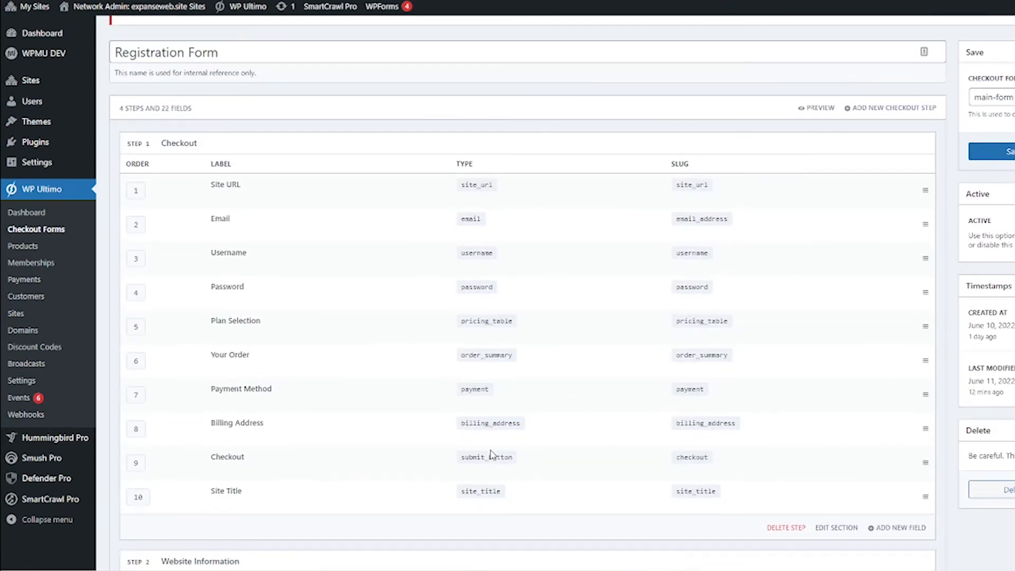
scroll(492, 453, up, 1)
scroll(492, 454, down, 2)
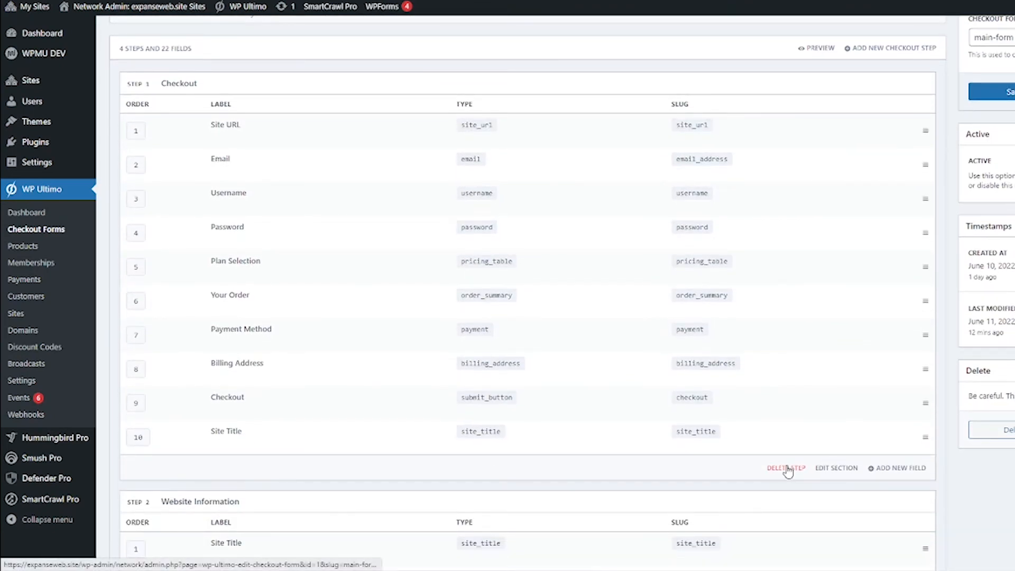
Step: Remove the original Checkout step from the registration form
click(786, 467)
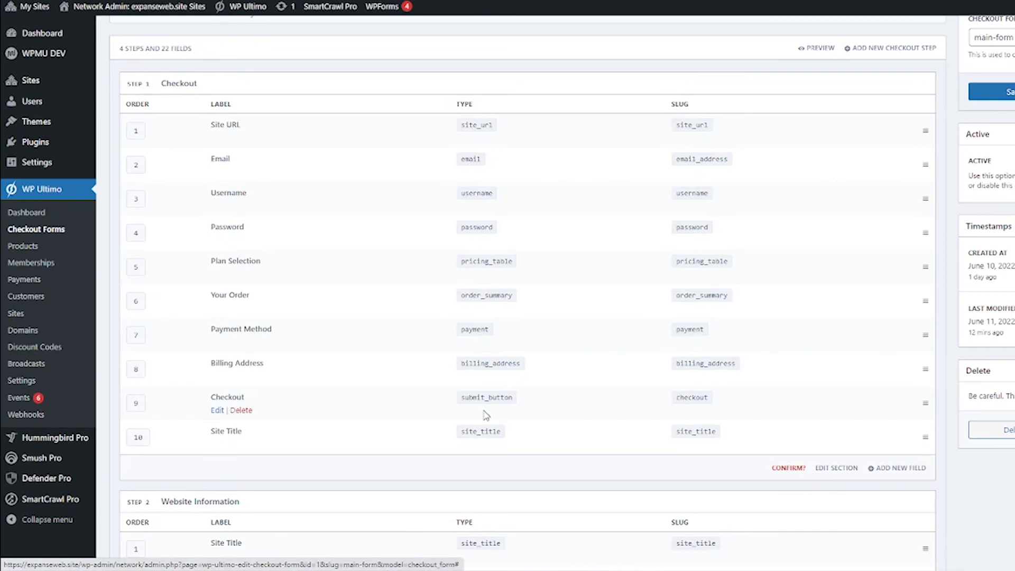
click(793, 468)
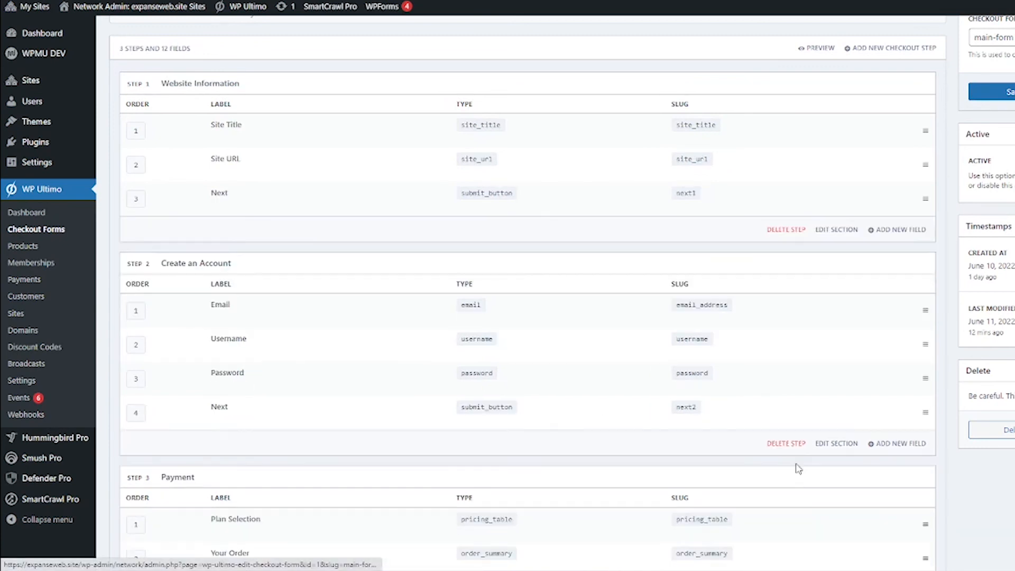
scroll(458, 393, up, 3)
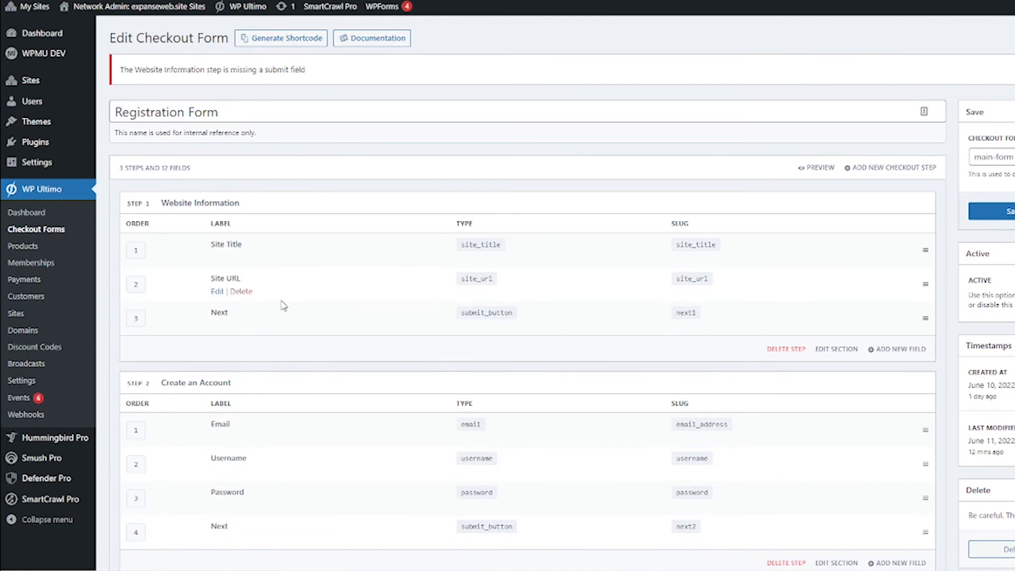
Step: Save the checkout form with its three remaining steps
scroll(412, 476, down, 4)
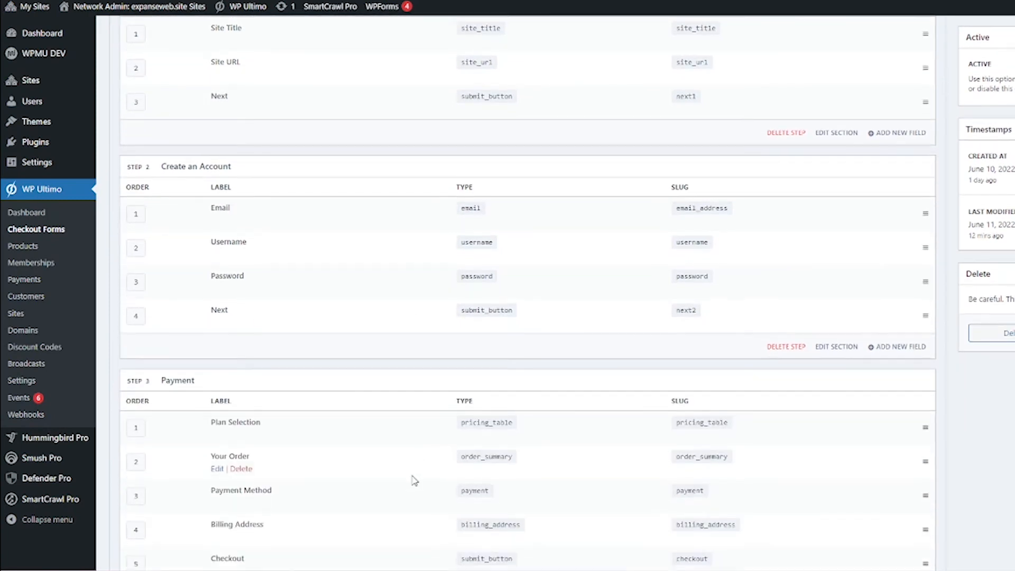
scroll(414, 480, down, 2)
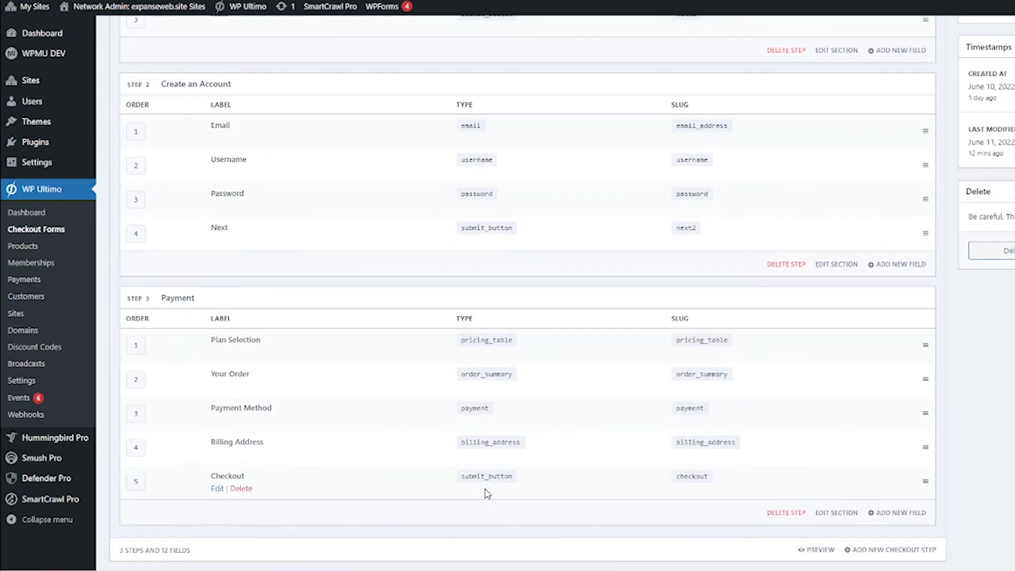
scroll(487, 493, up, 4)
scroll(864, 369, up, 3)
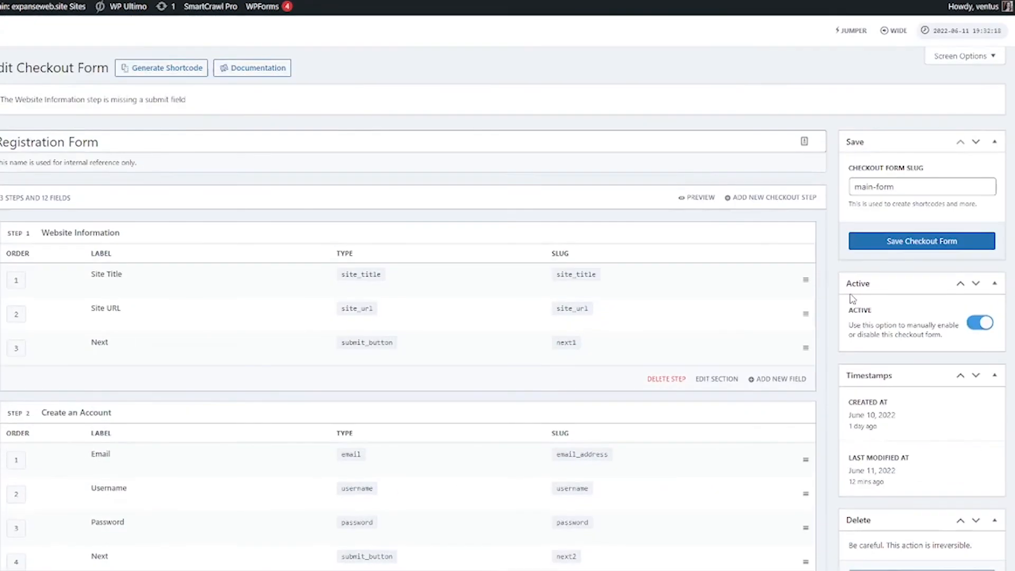
click(929, 243)
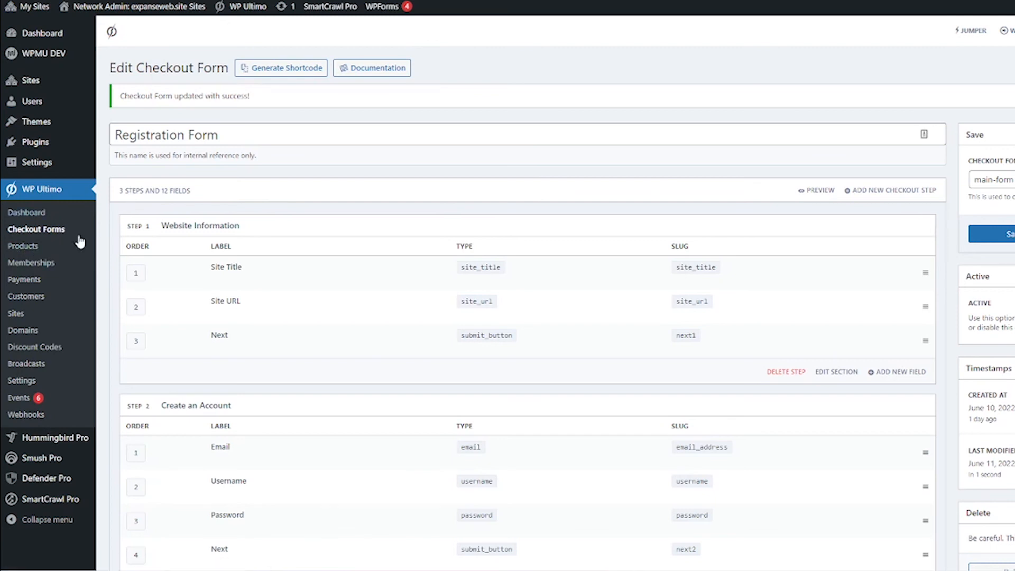
Step: Open the Real Estate Website plan from the WP Ultimo Products list
click(55, 248)
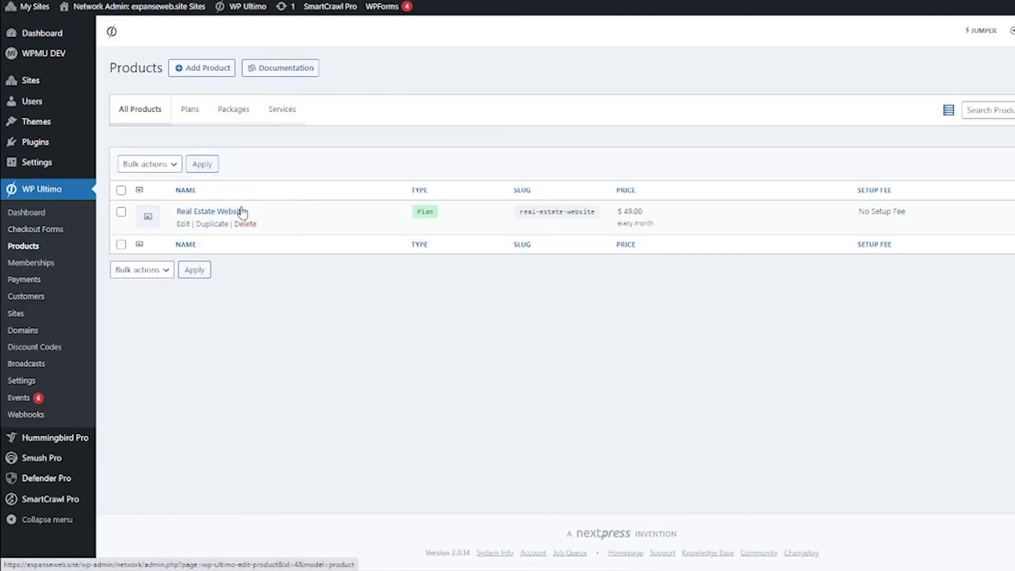
click(207, 212)
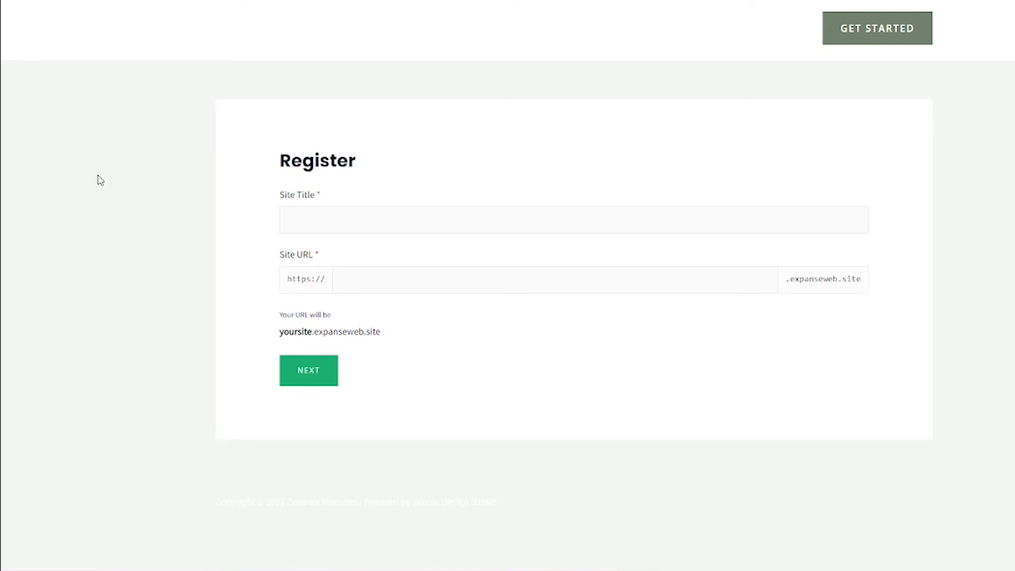
Step: Enter 'test' as both Site Title and Site URL and continue to the account step
click(347, 220)
text(test)
click(361, 283)
text(te)
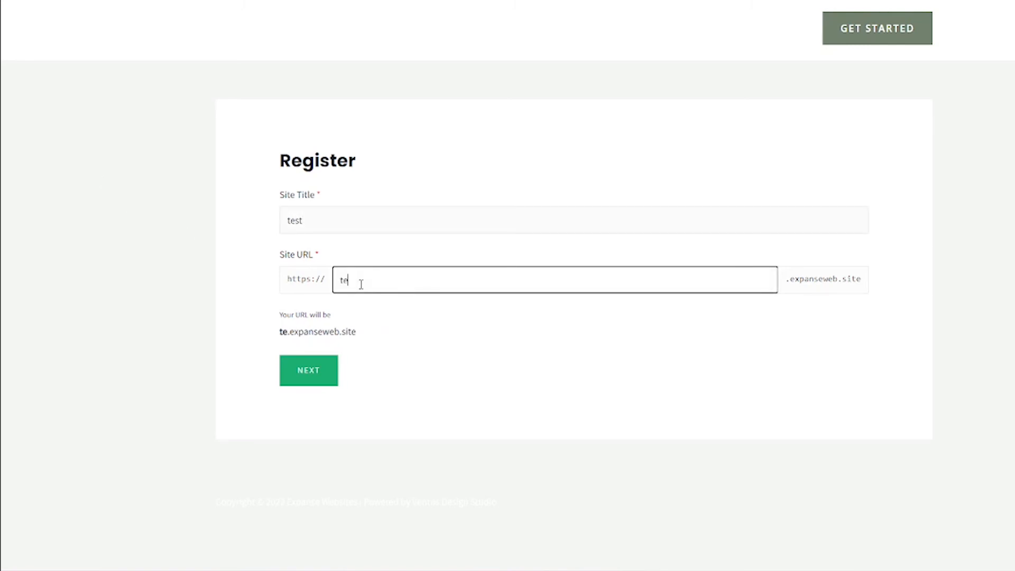
text(st)
click(308, 380)
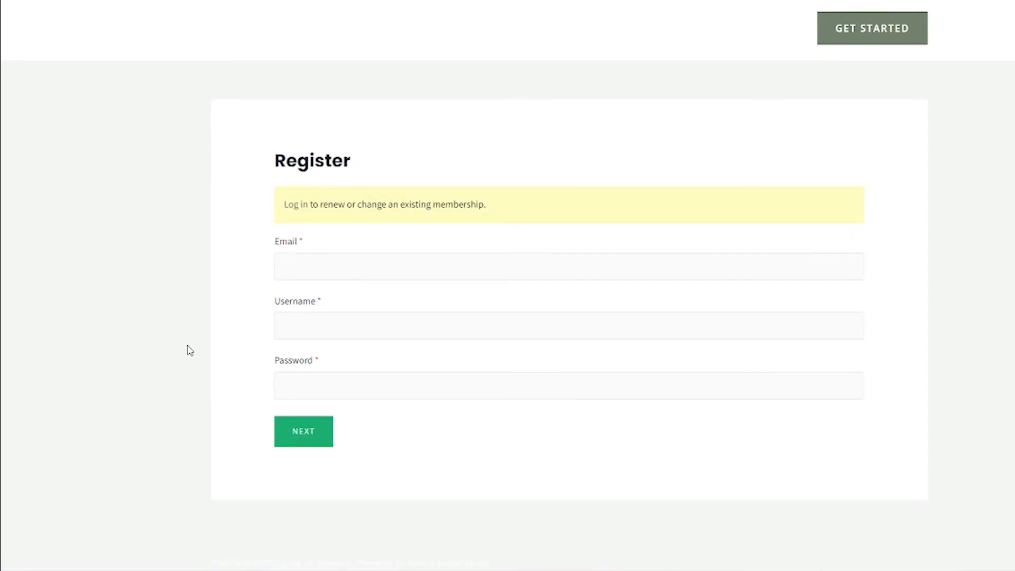
Step: Fill in a test e-mail address, username 'test' and an account password
click(311, 266)
text(test)
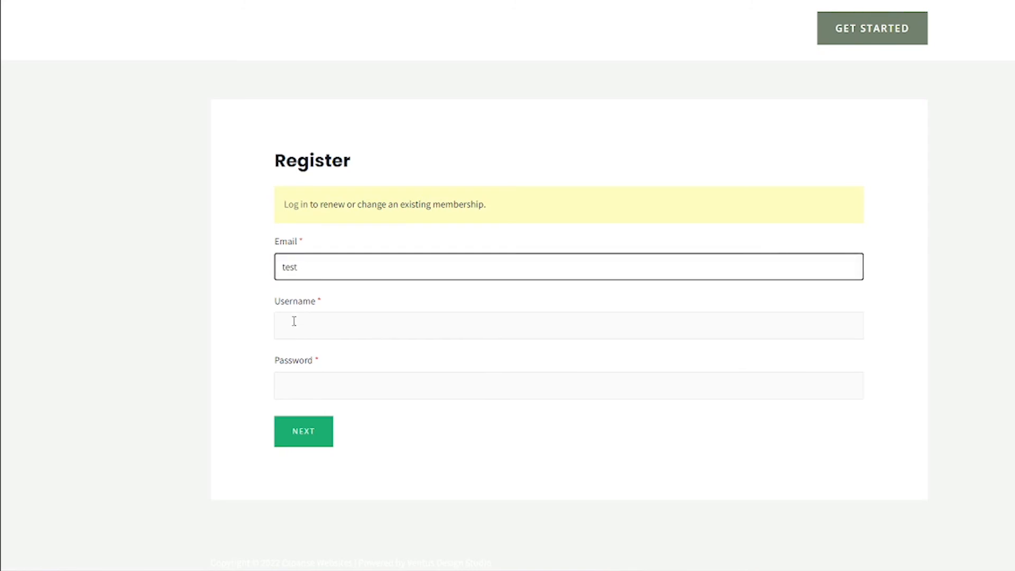
click(295, 319)
text(test)
click(340, 264)
text(@test.com)
click(338, 390)
text(test)
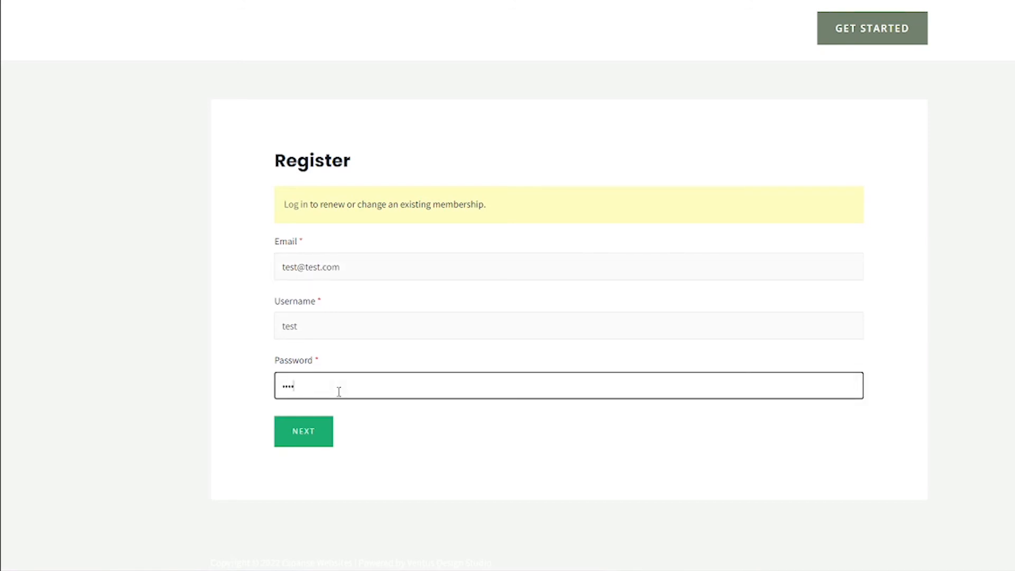
text(1234567890)
Step: Advance to the payment step and review the $49.00/month Real Estate Website plan and billing fields
click(305, 430)
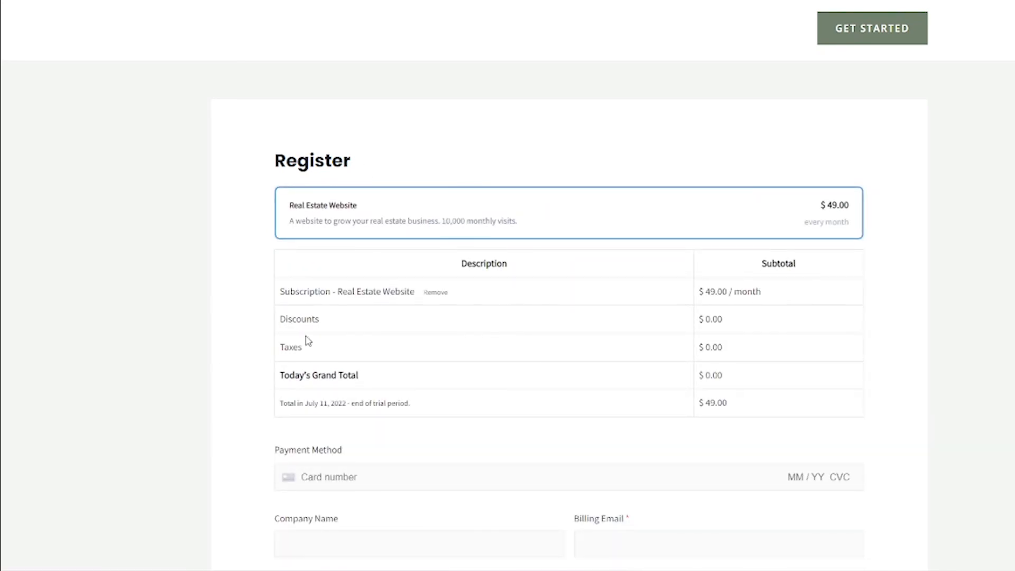
scroll(309, 341, down, 1)
scroll(462, 344, down, 1)
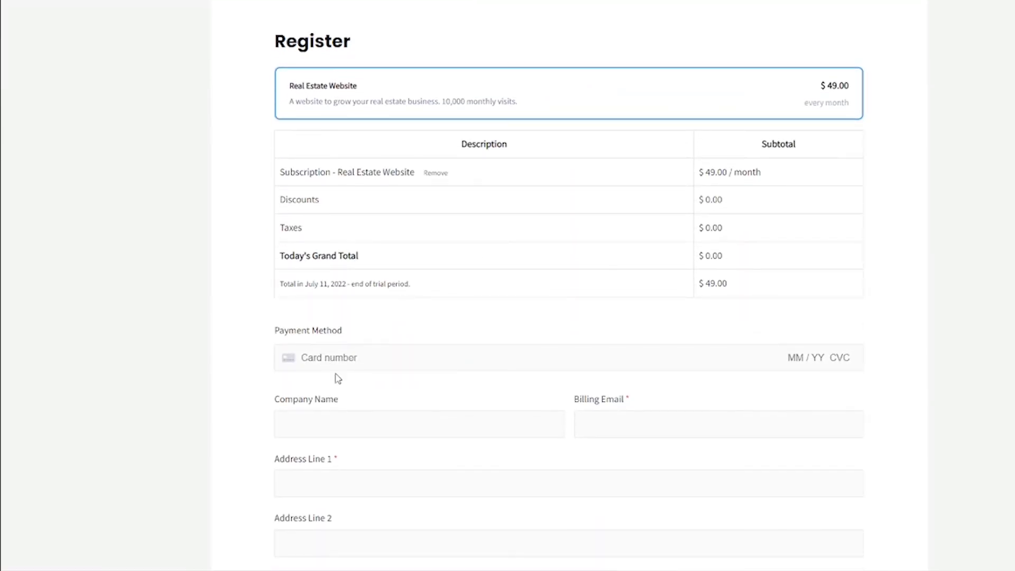
scroll(264, 391, down, 1)
scroll(312, 374, down, 1)
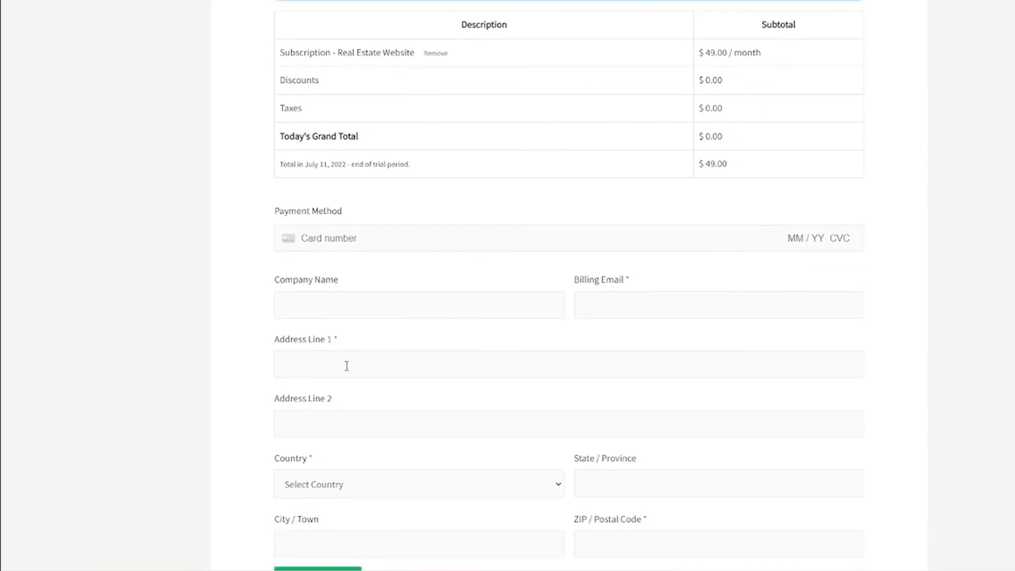
scroll(370, 412, up, 2)
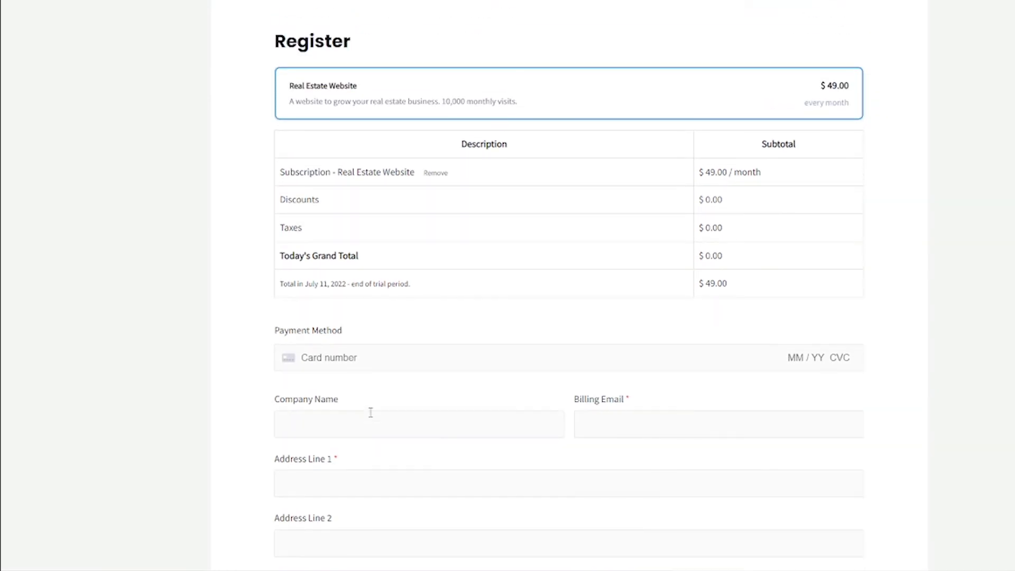
scroll(371, 412, down, 5)
scroll(370, 413, up, 5)
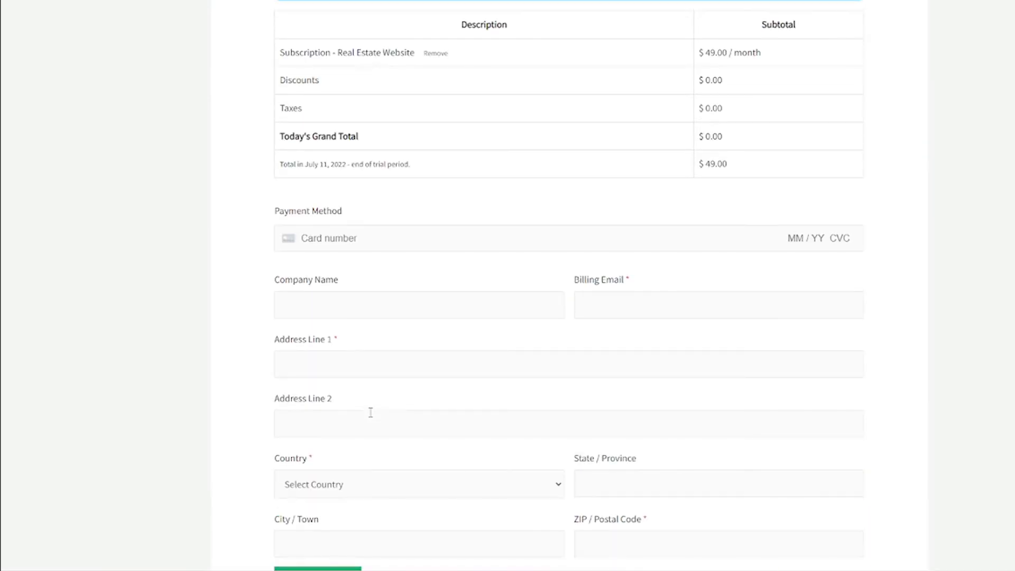
scroll(371, 412, down, 1)
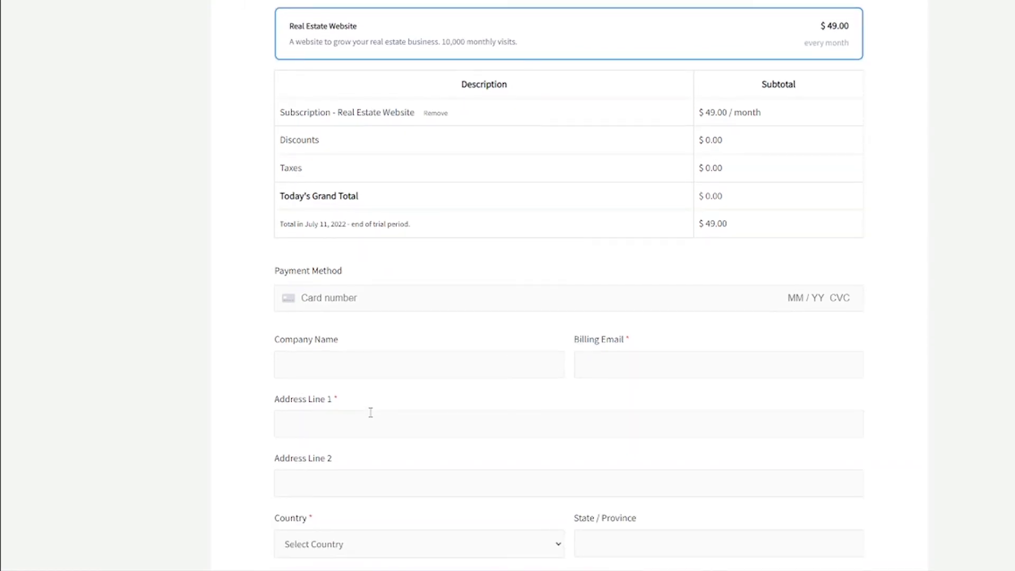
scroll(392, 419, up, 2)
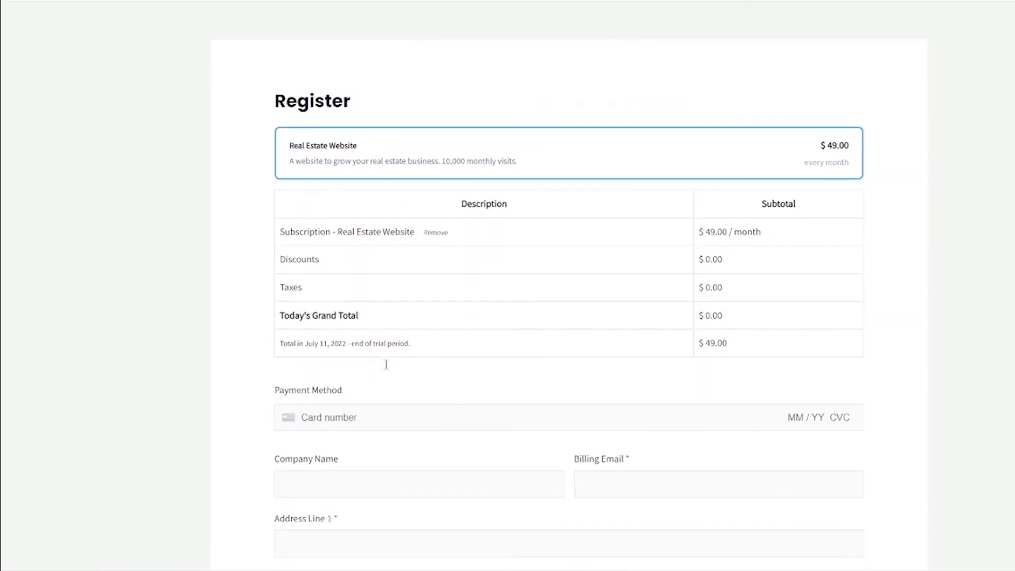
scroll(387, 369, down, 2)
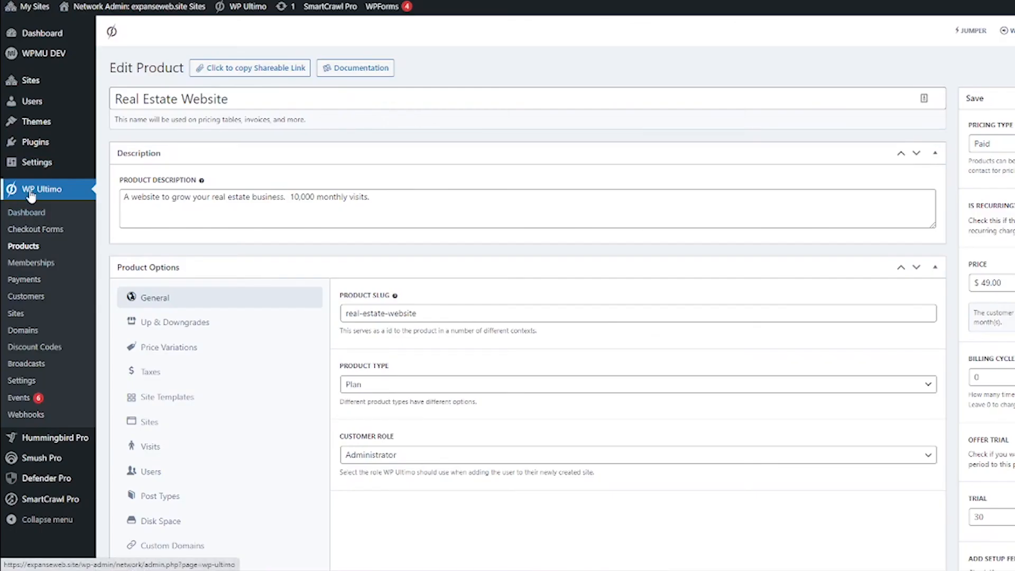
Step: Switch off Stripe Sandbox Mode in WP Ultimo's payment settings
click(37, 381)
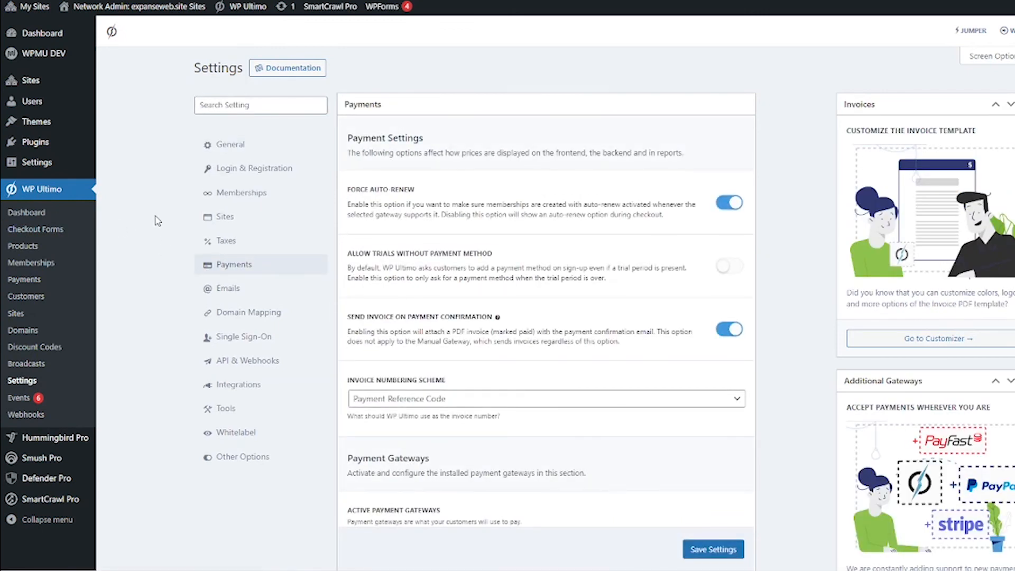
scroll(158, 221, down, 15)
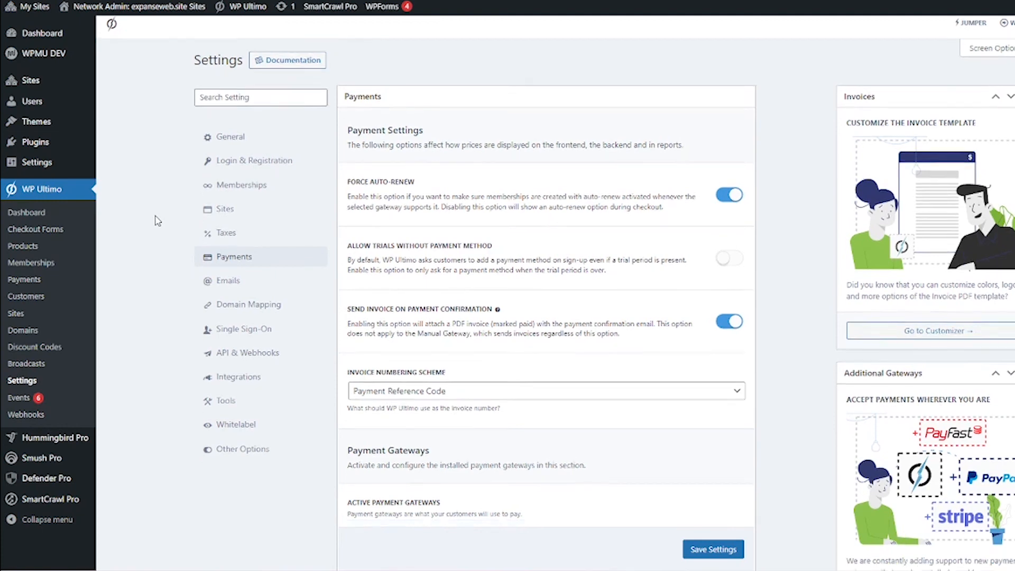
click(733, 195)
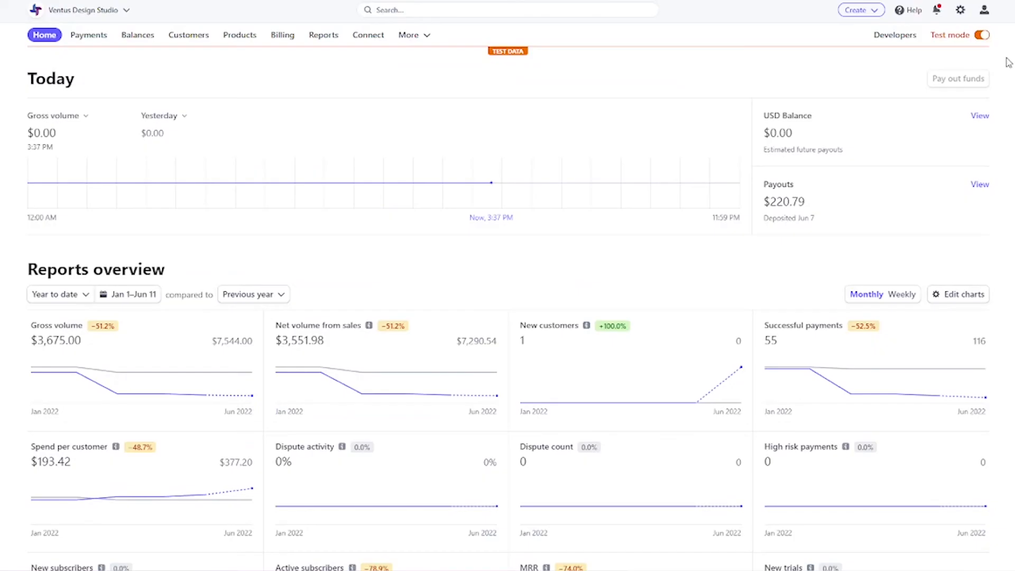
Step: Turn off Stripe test mode and reveal the live secret key under Developers > API keys
click(982, 35)
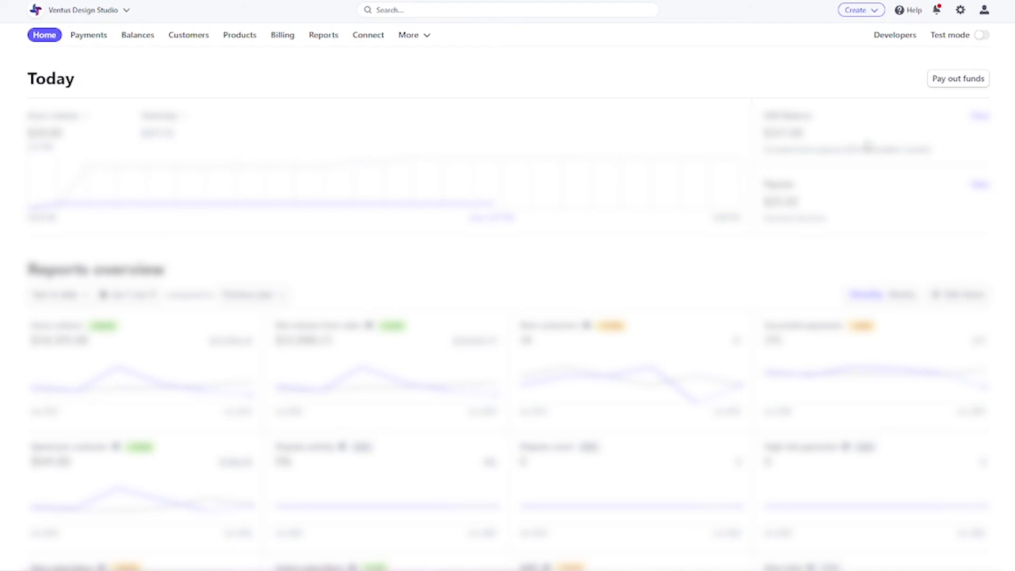
click(891, 44)
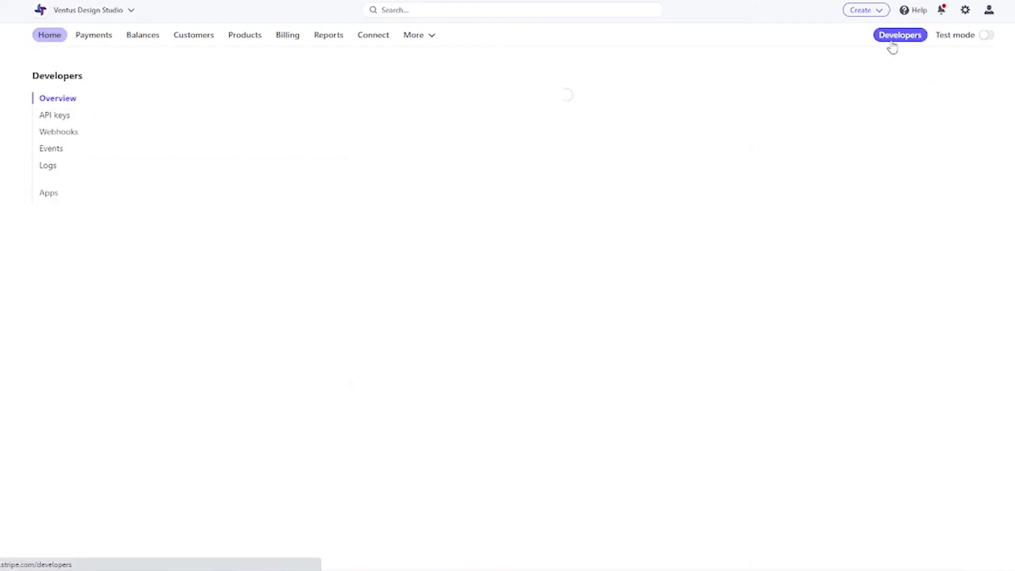
click(82, 114)
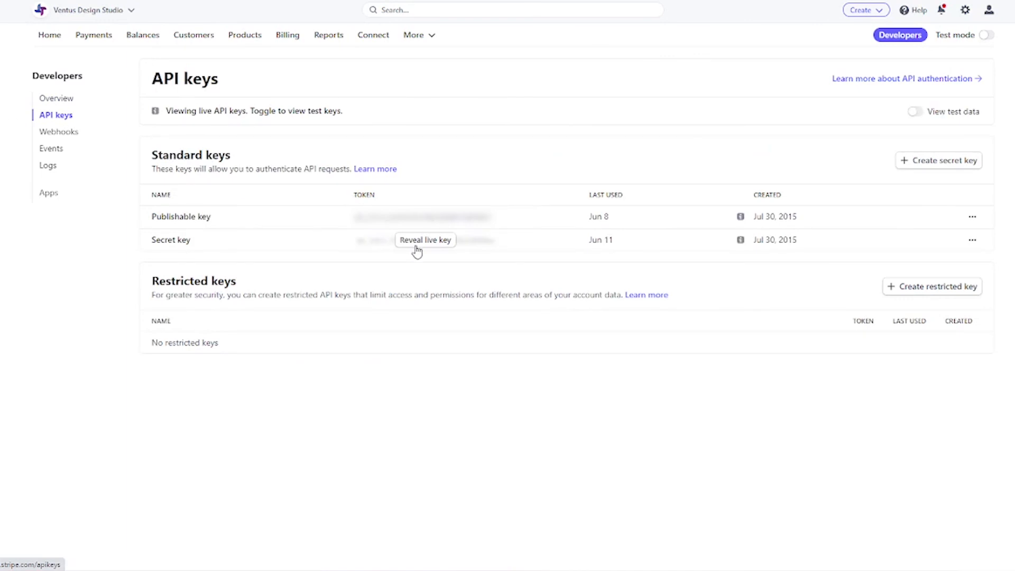
click(421, 242)
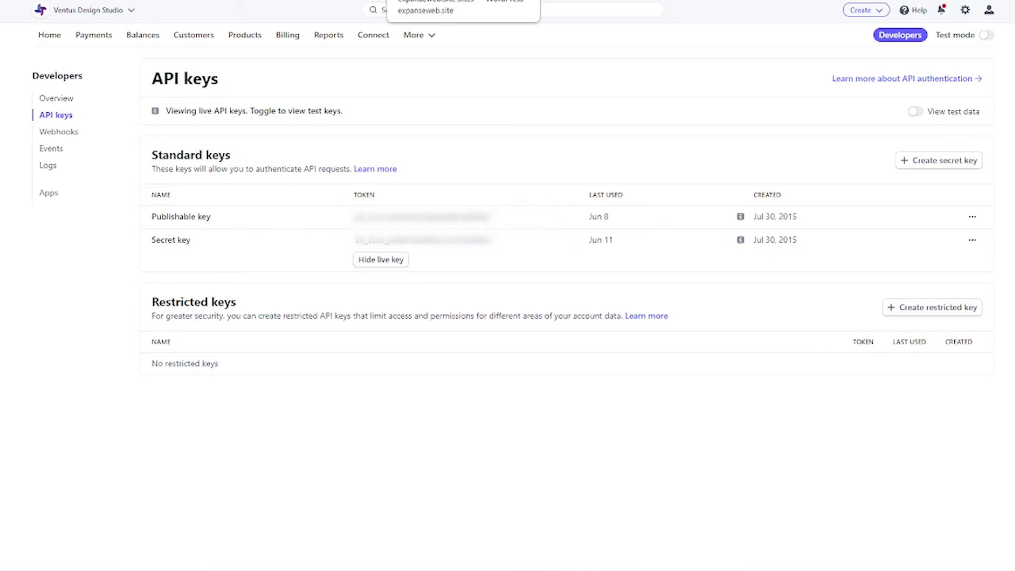
key(ctrl+Tab)
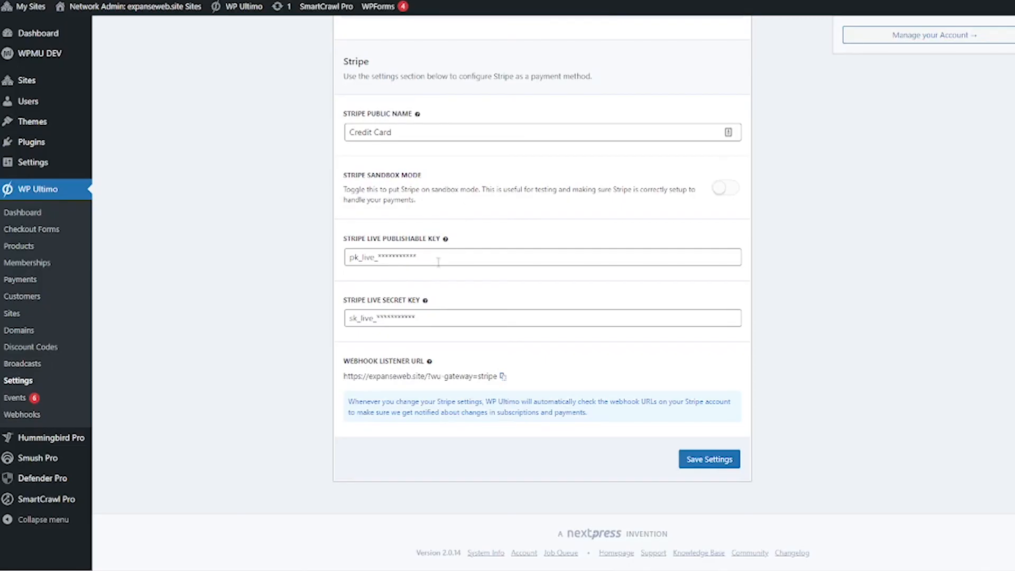
Step: Paste the live publishable and secret keys into WP Ultimo and copy the webhook listener URL
click(438, 261)
key(ctrl+v)
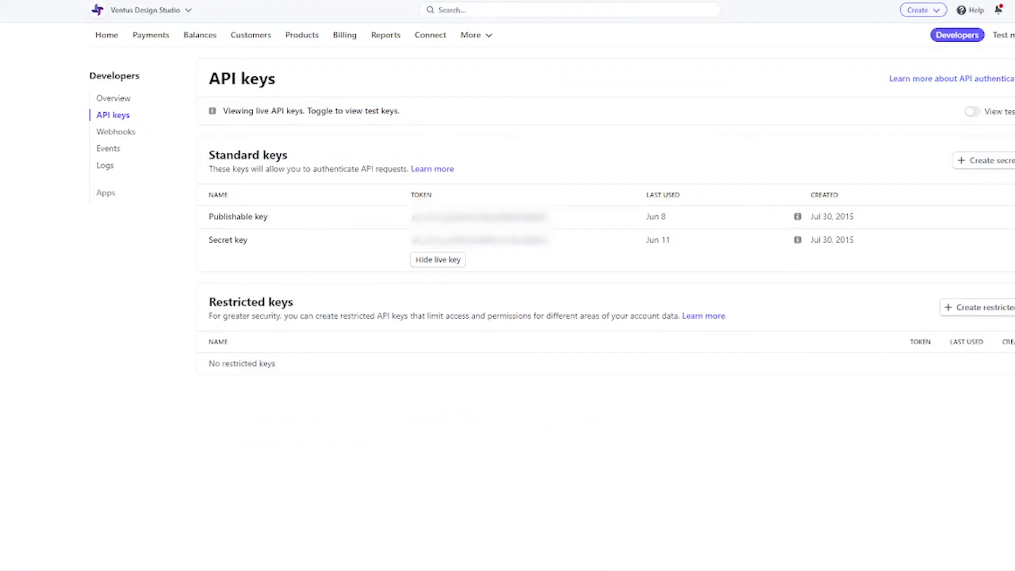
key(ctrl+shift+Tab)
click(501, 246)
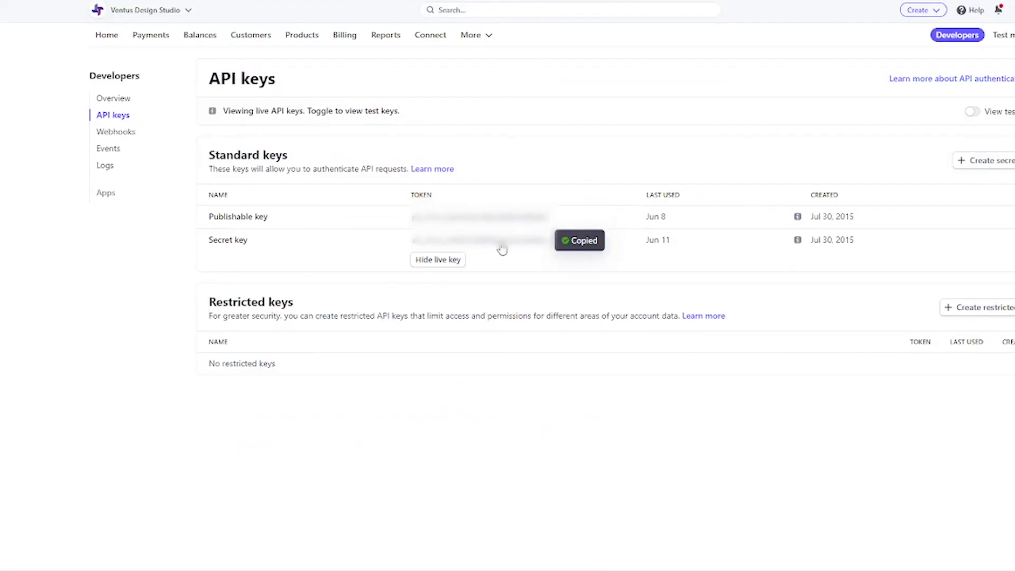
key(ctrl+Tab)
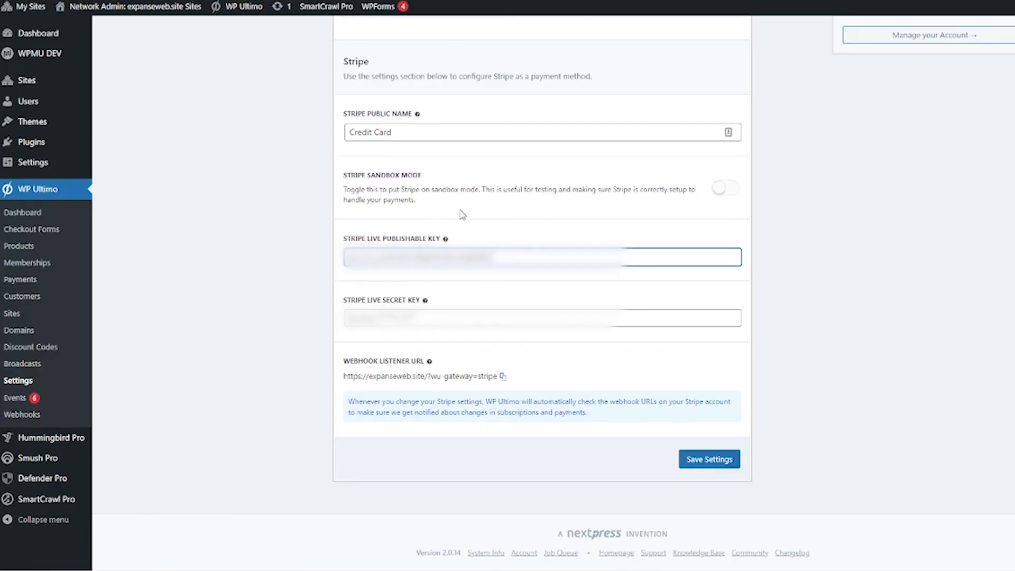
key(Tab)
key(ctrl+v)
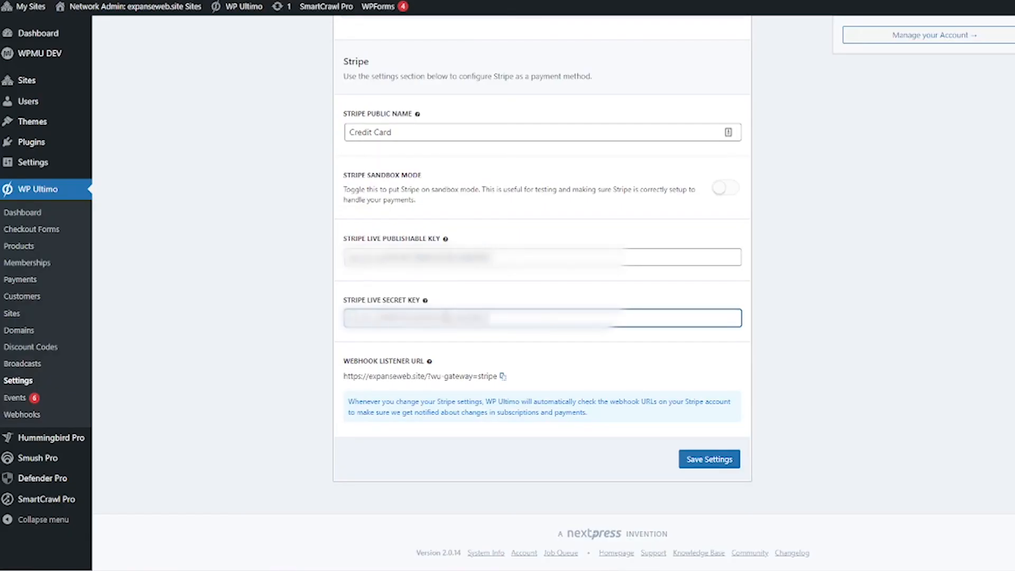
click(504, 376)
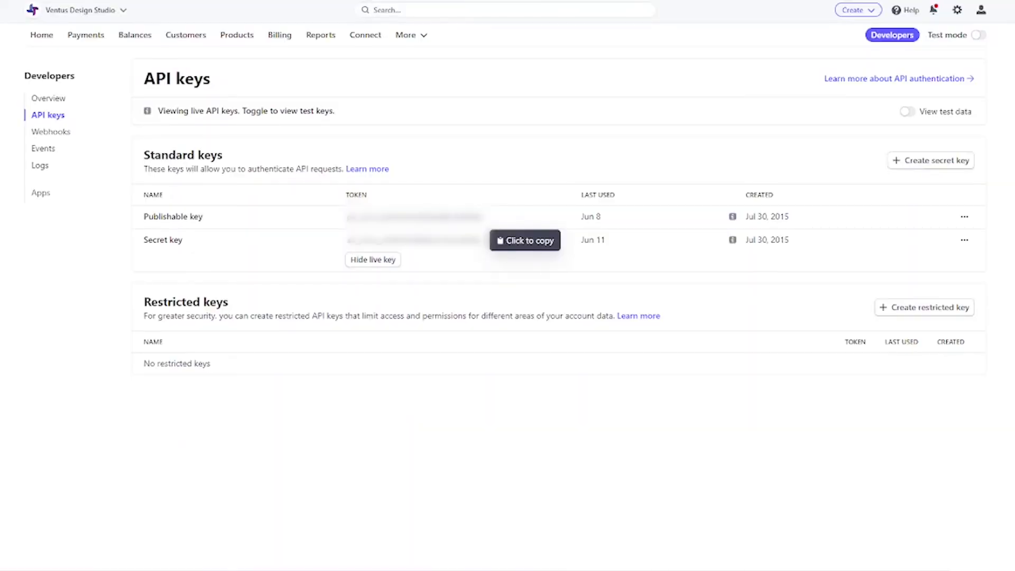
click(82, 136)
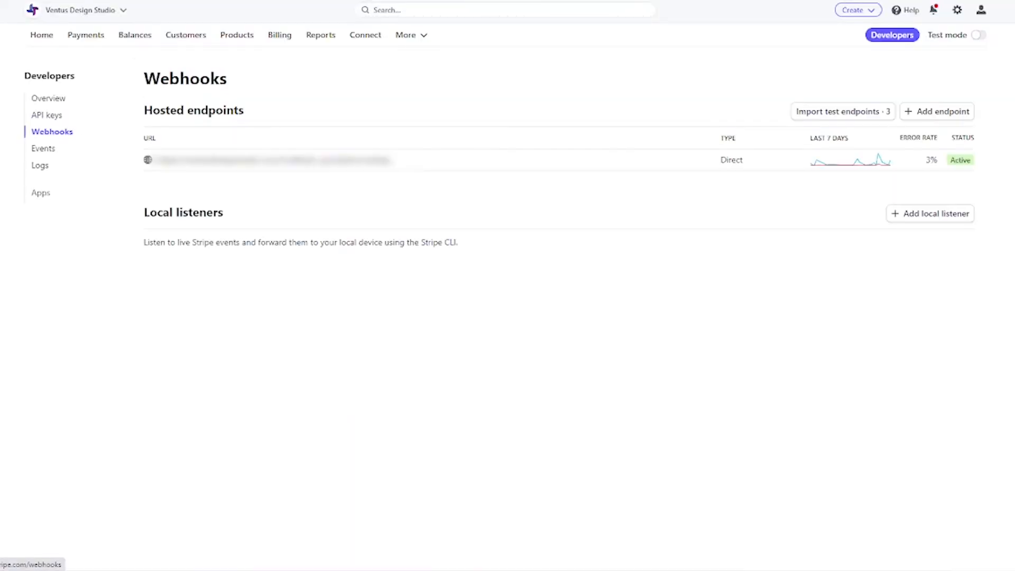
click(970, 117)
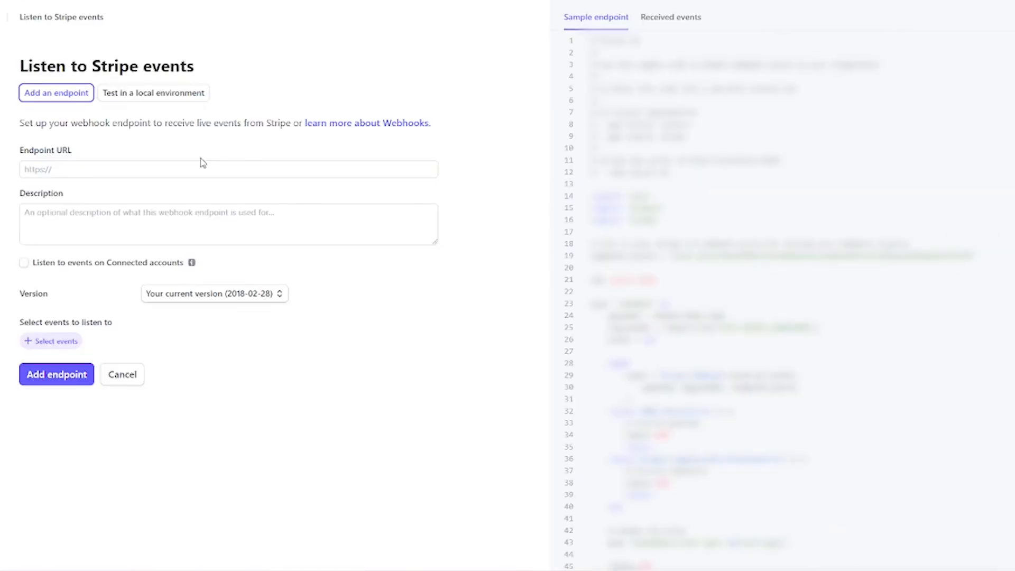
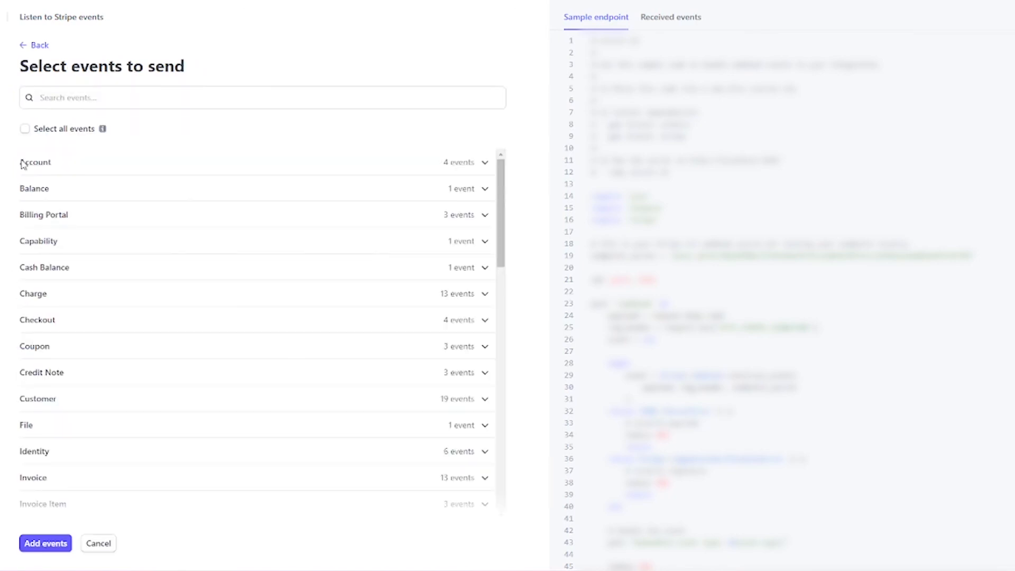
Step: Add the ?wu-gateway=stripe webhook endpoint with all events selected, then save WP Ultimo's Stripe settings
click(25, 131)
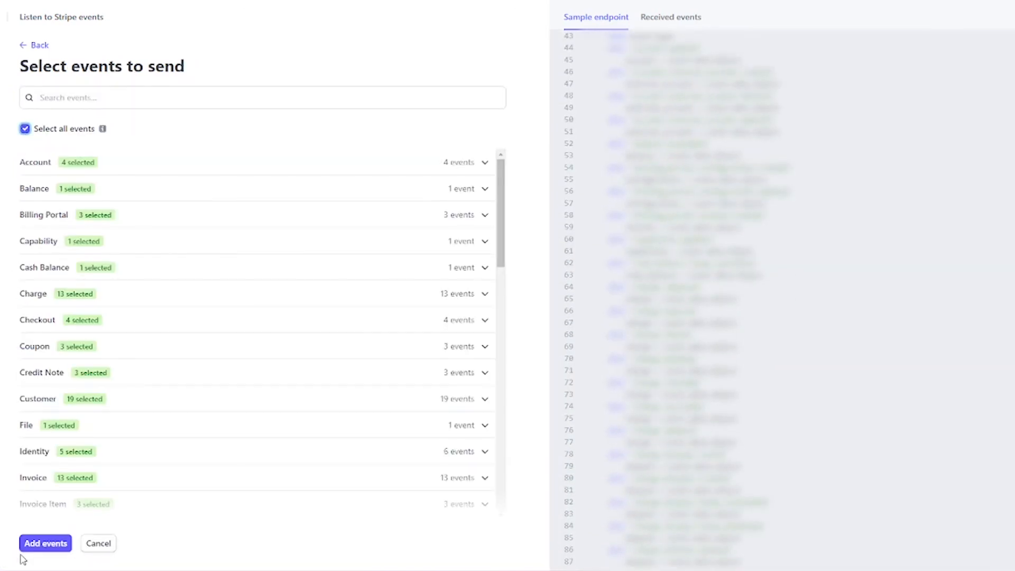
click(31, 547)
scroll(33, 555, down, 15)
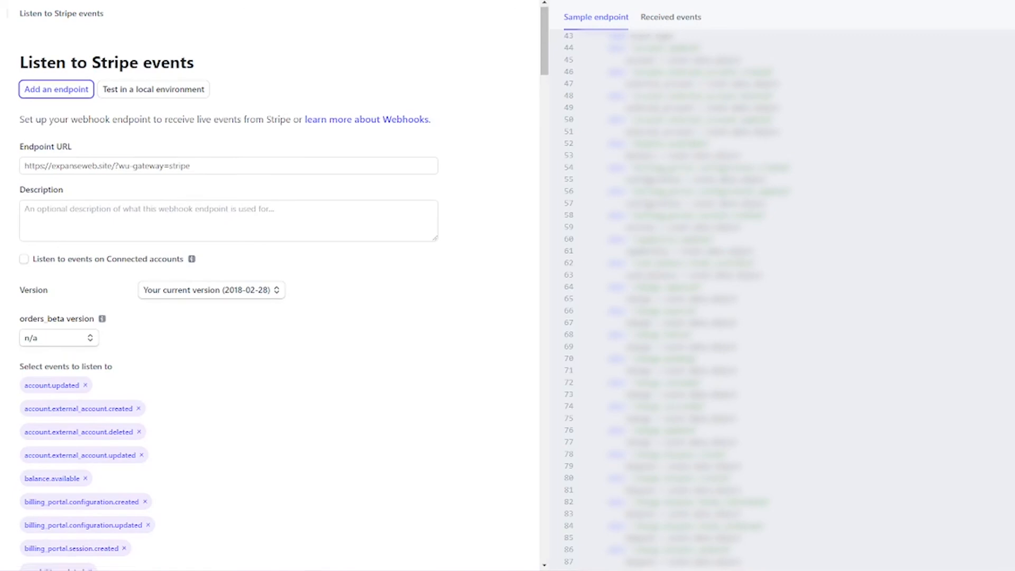
scroll(37, 529, down, 20)
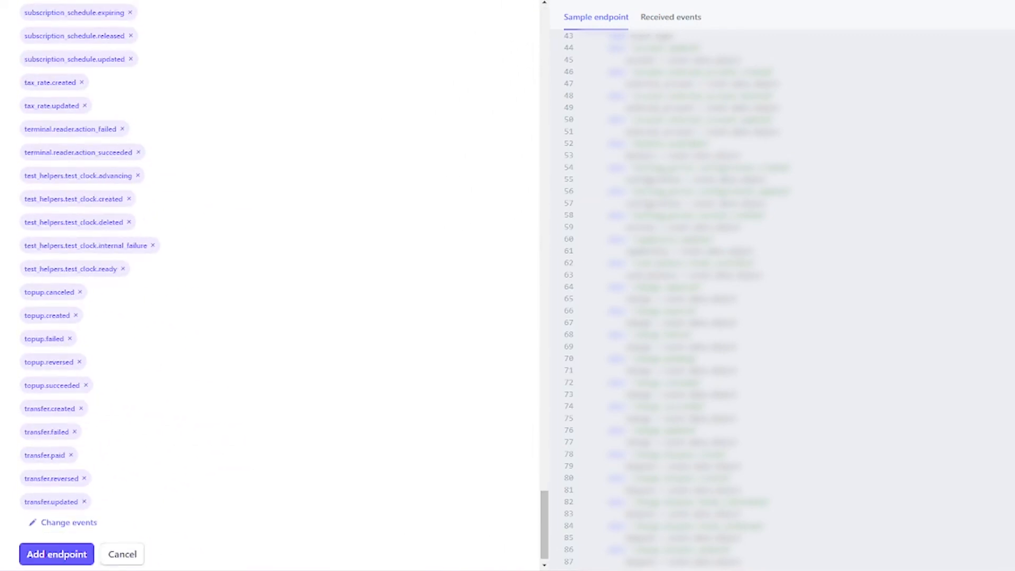
click(37, 543)
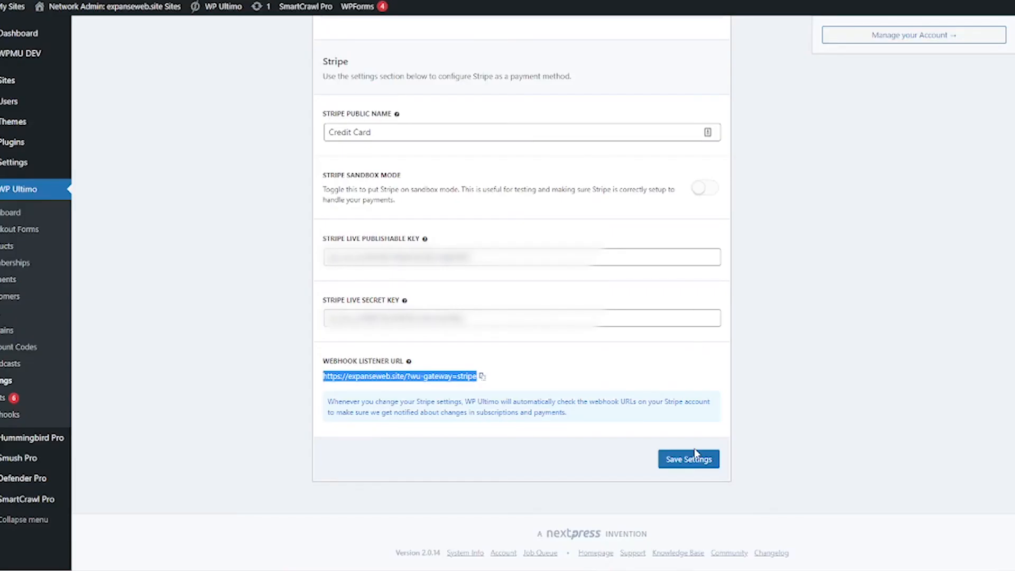
click(690, 460)
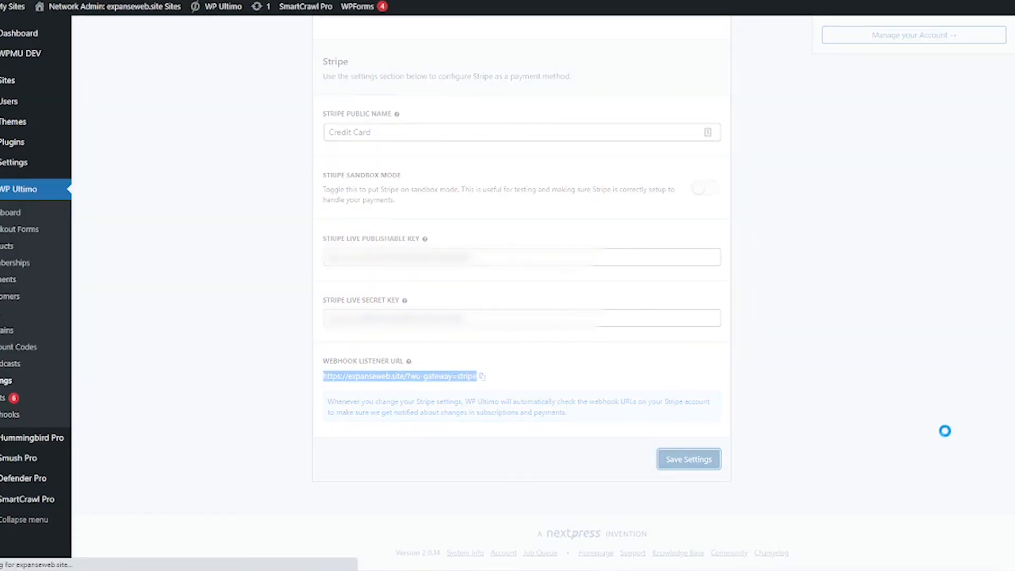